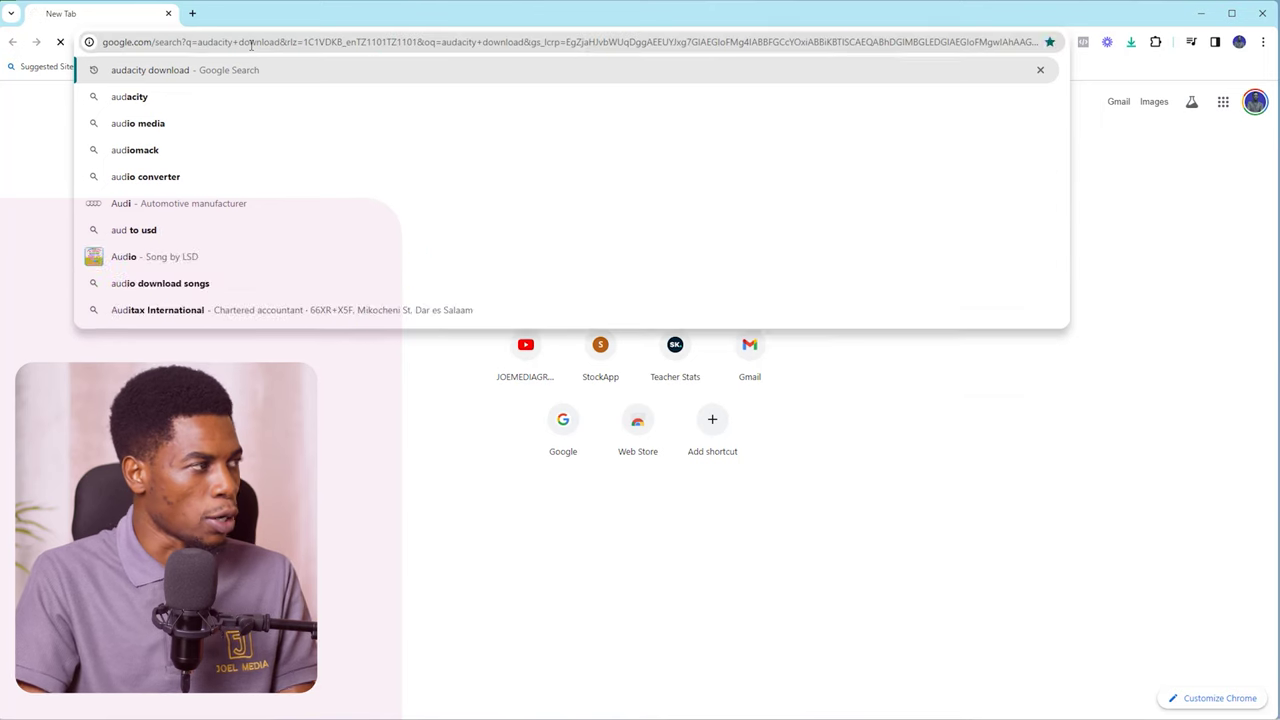
# - Search Google for "audacity download" and open the official Audacity homepage at audacityteam.org from the results
pyautogui.click(251, 44)
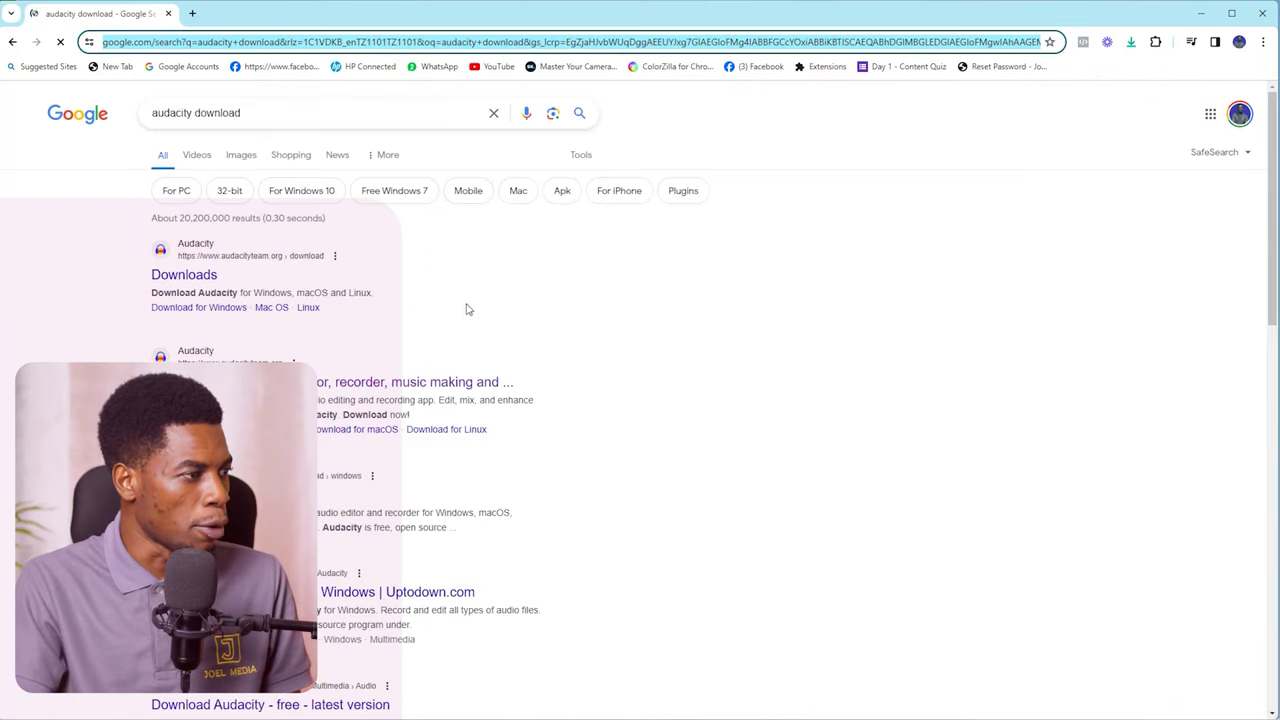
pyautogui.scroll(-3, 400, 336)
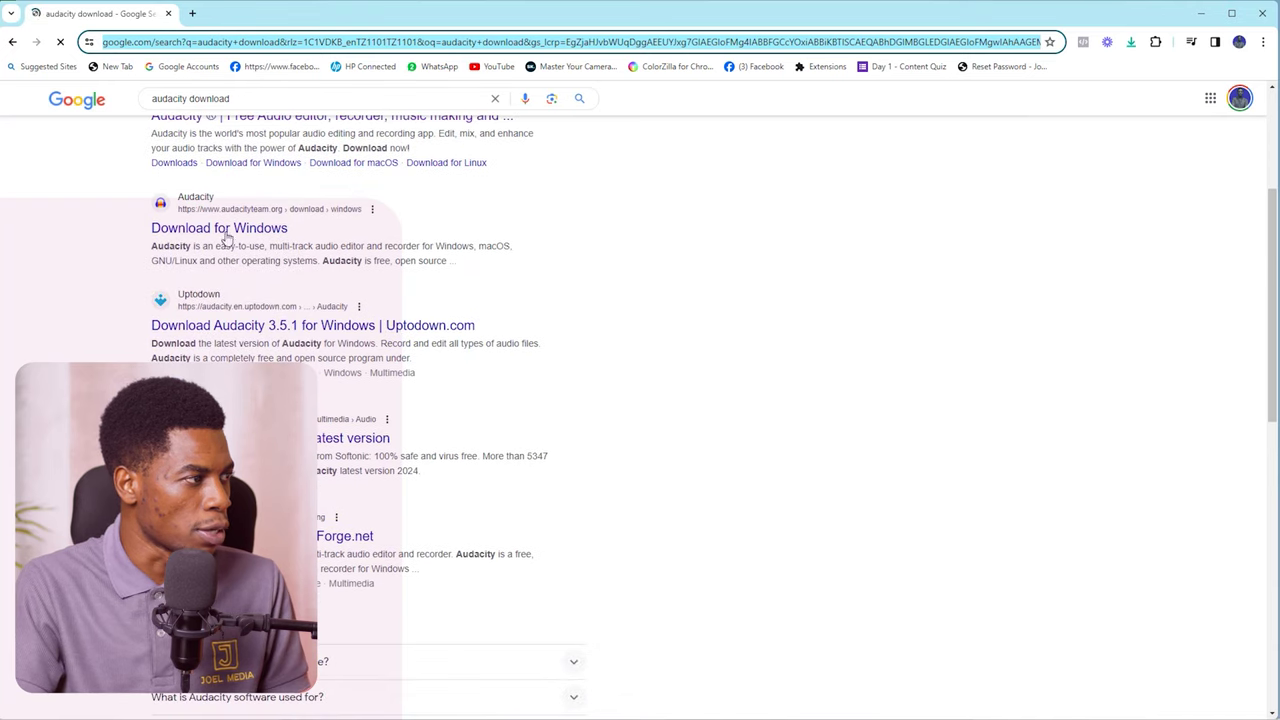
pyautogui.scroll(2, 214, 230)
pyautogui.scroll(2, 214, 232)
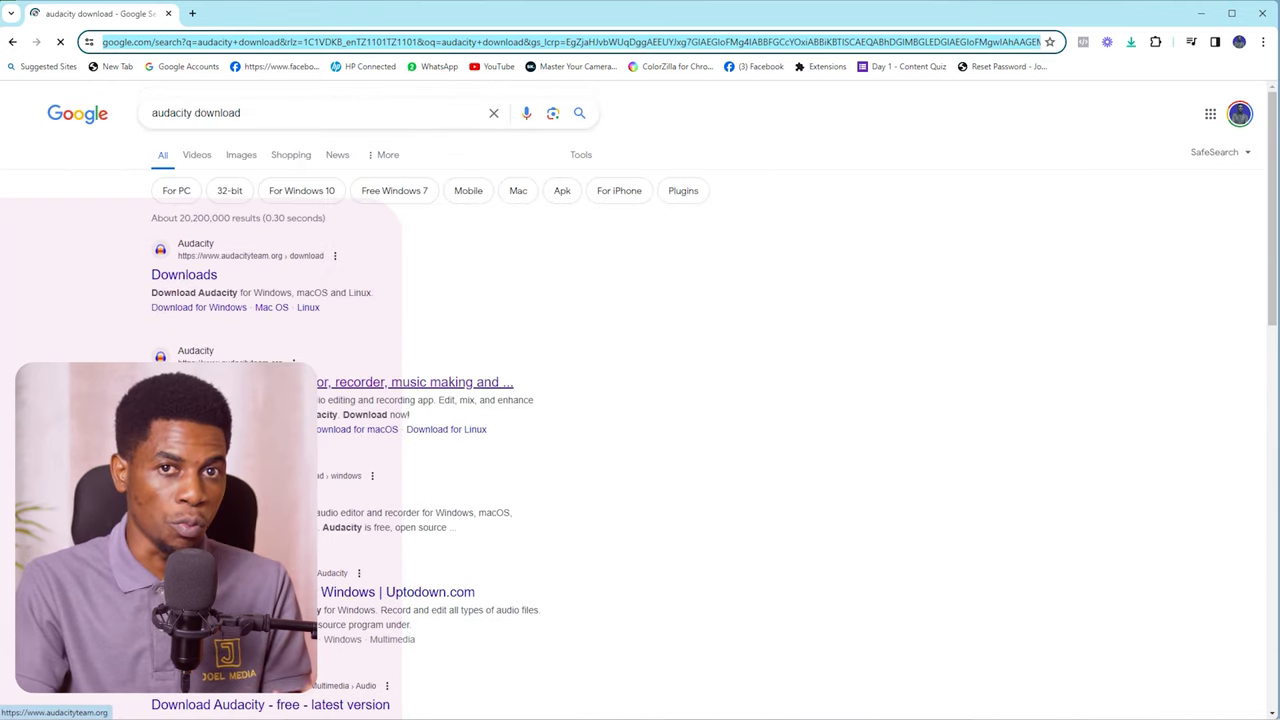
pyautogui.scroll(-3, 259, 184)
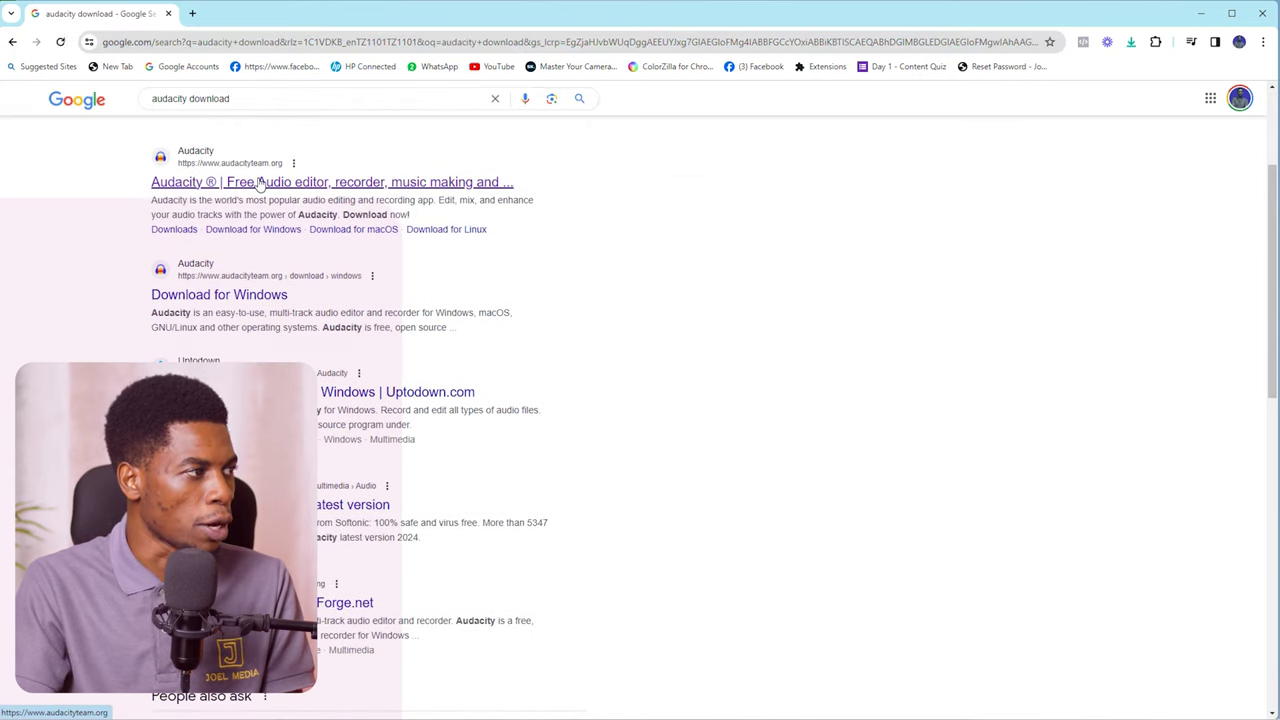
pyautogui.click(259, 184)
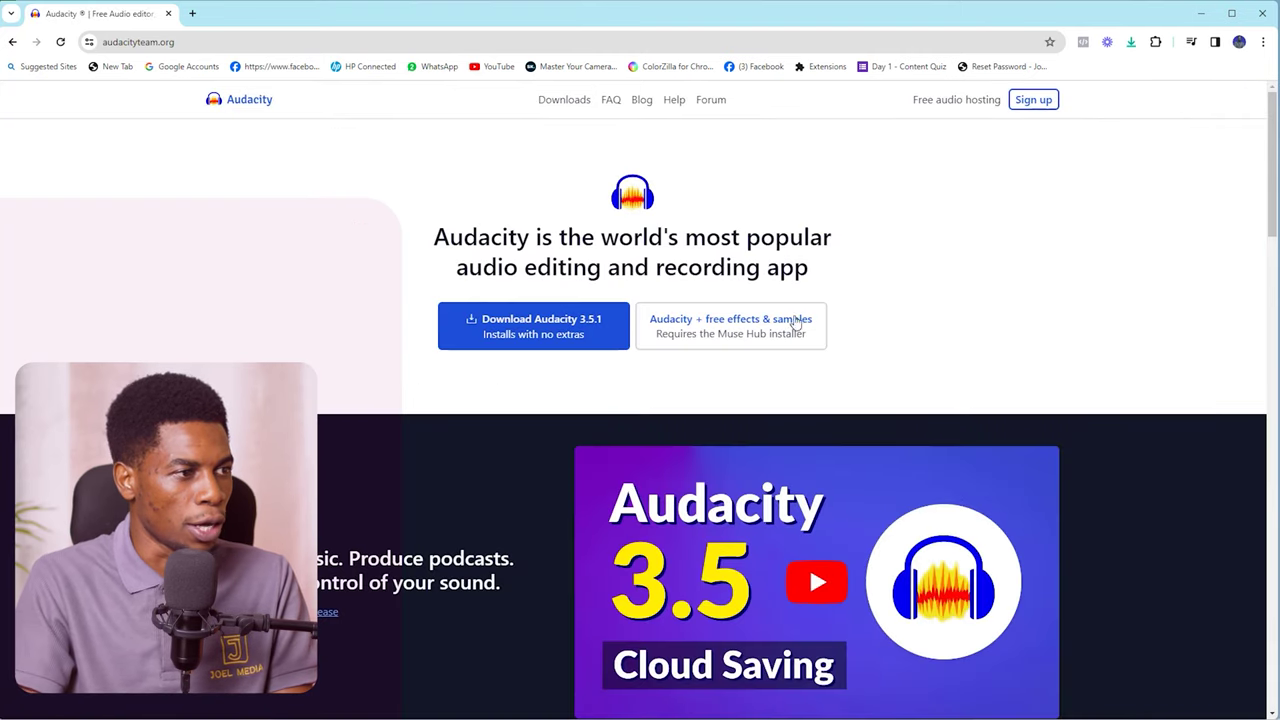
# - Start downloading the Audacity 3.5.1 installer without extras from the homepage, then close the download progress window
pyautogui.scroll(-13, 795, 320)
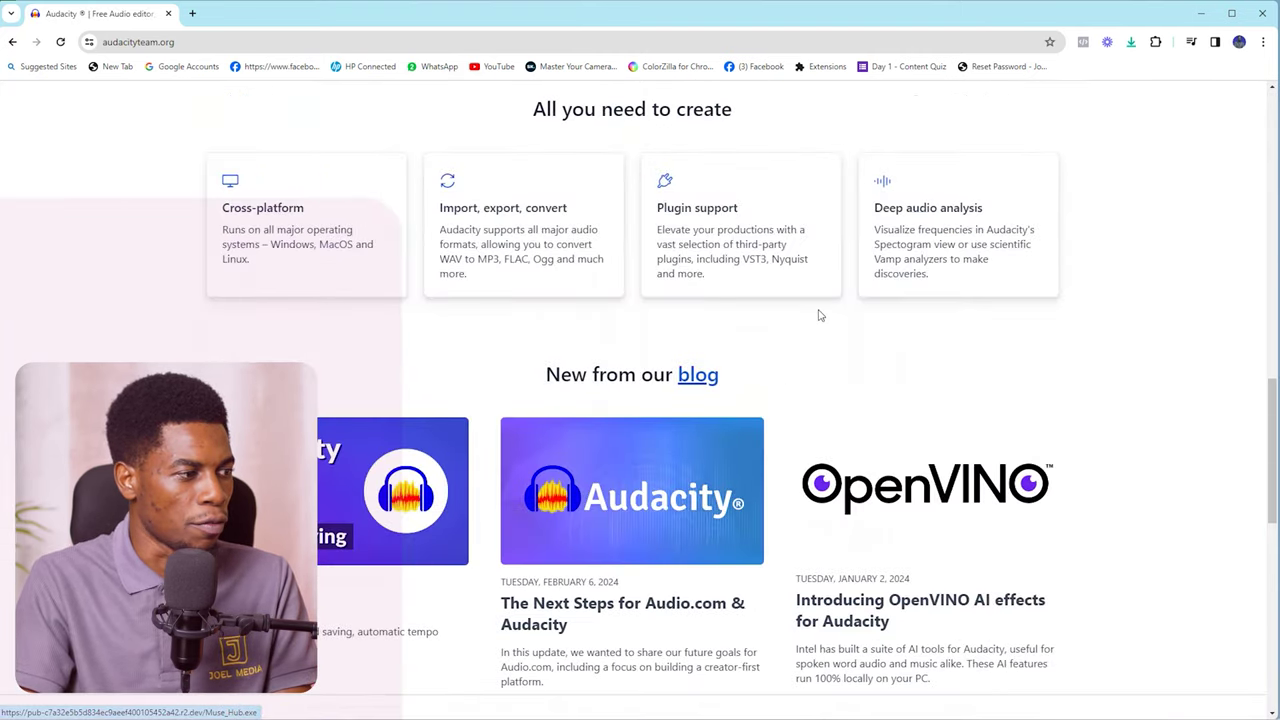
pyautogui.scroll(-4, 818, 315)
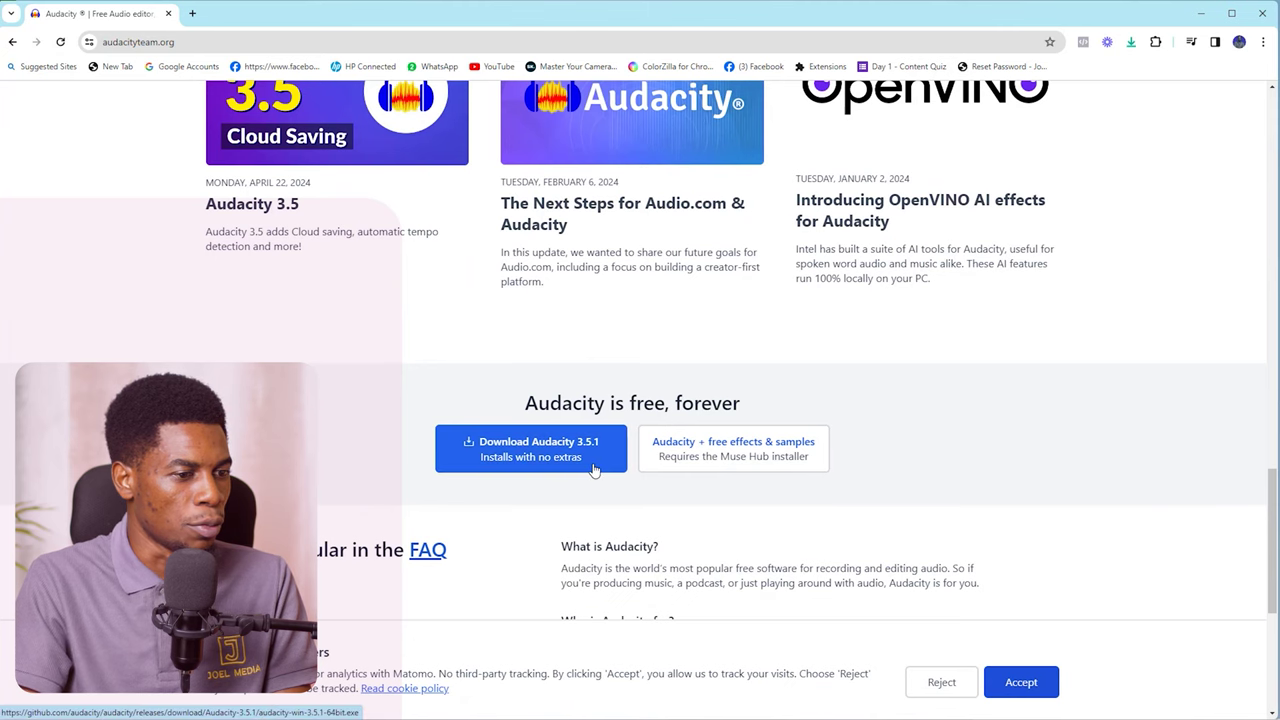
pyautogui.scroll(5, 595, 467)
pyautogui.scroll(12, 595, 467)
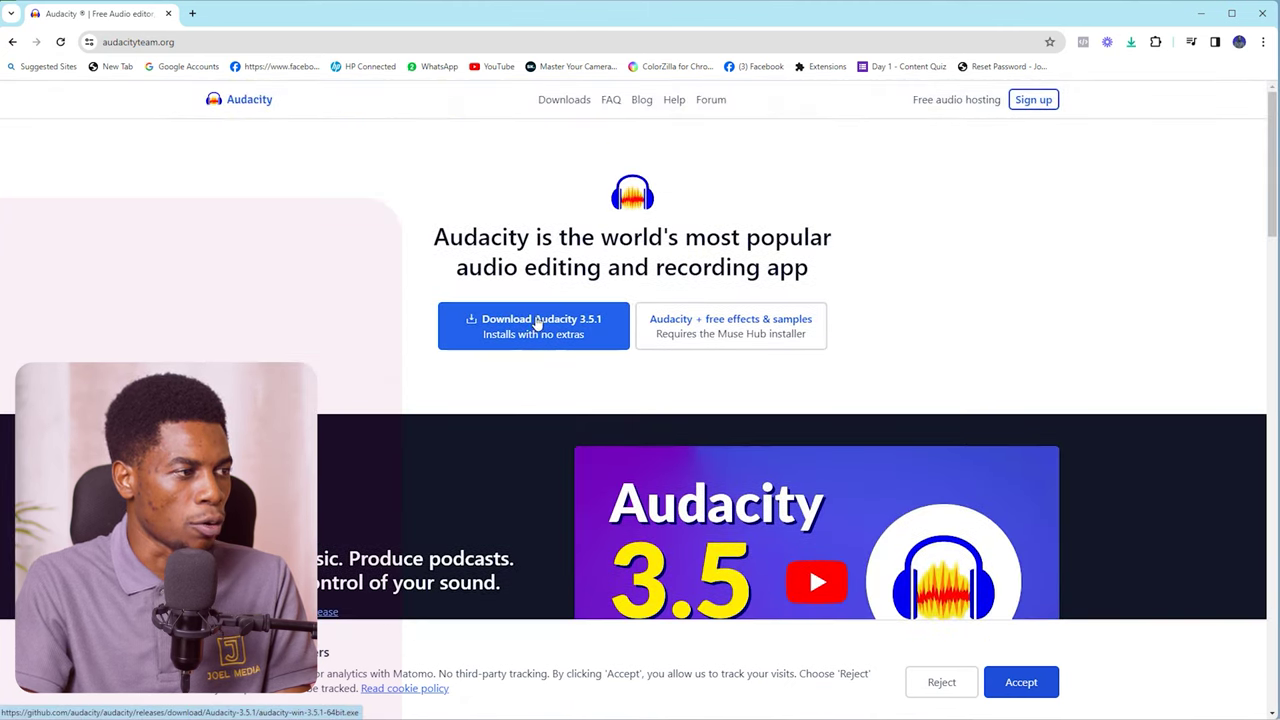
pyautogui.click(537, 327)
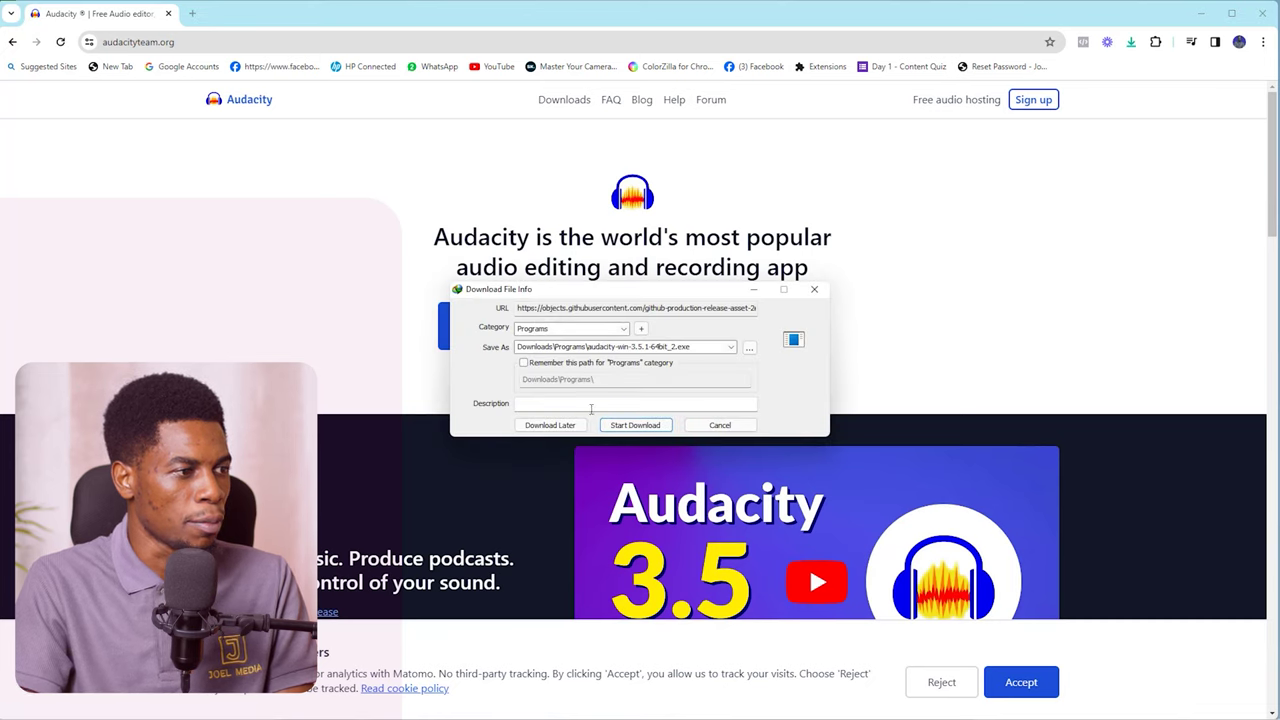
pyautogui.click(630, 430)
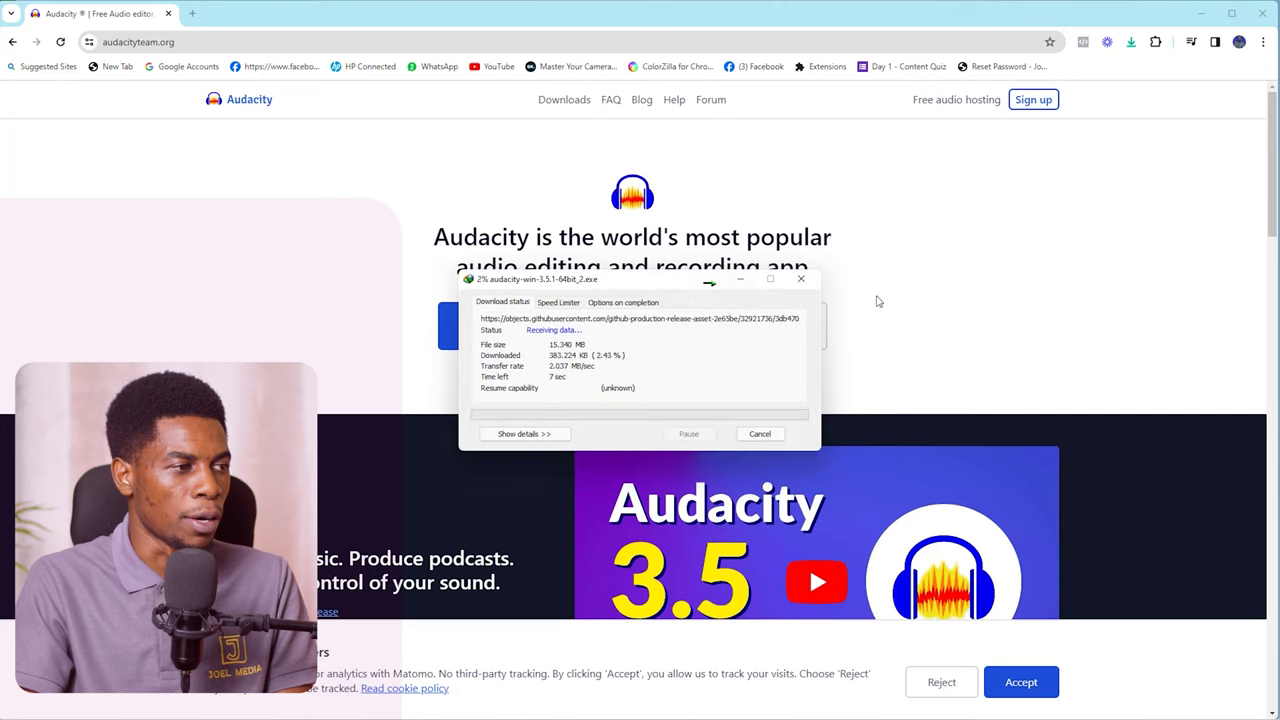
pyautogui.click(800, 280)
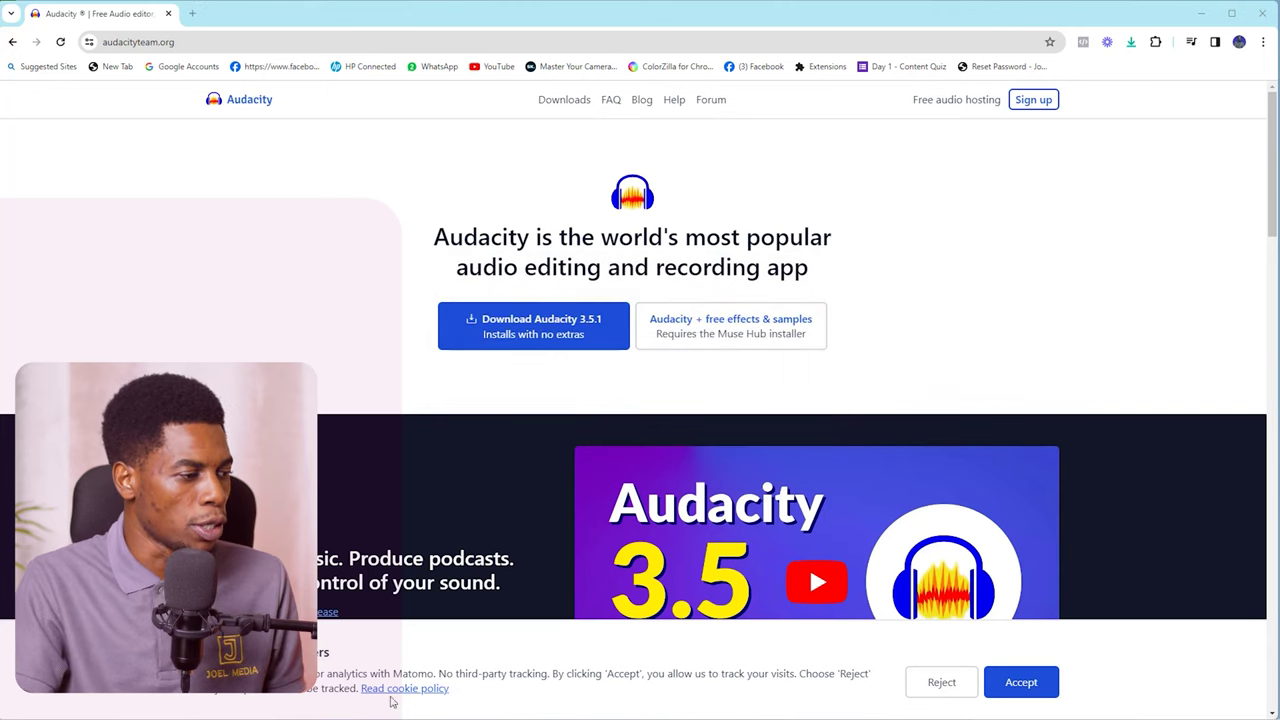
# - Run the audacity-win-3.5.1-64bit installer from the Downloads > Programs folder in English and continue past the welcome page
pyautogui.press('super')
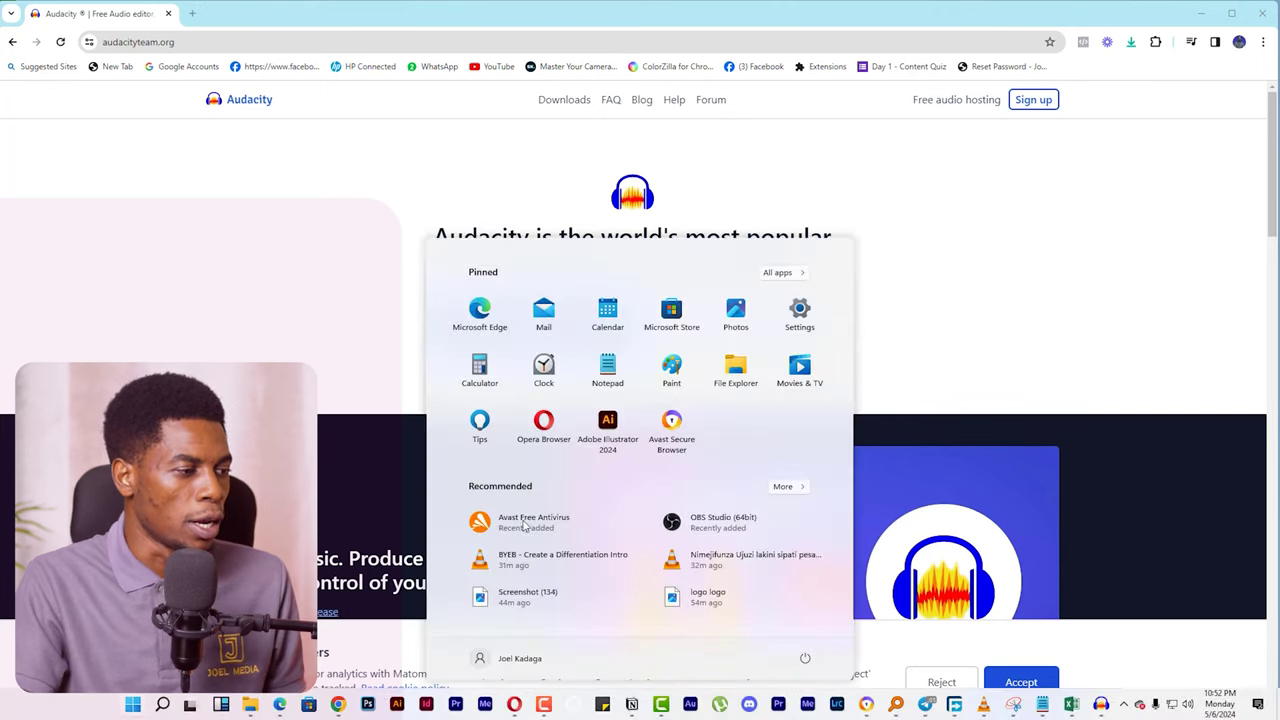
pyautogui.click(250, 705)
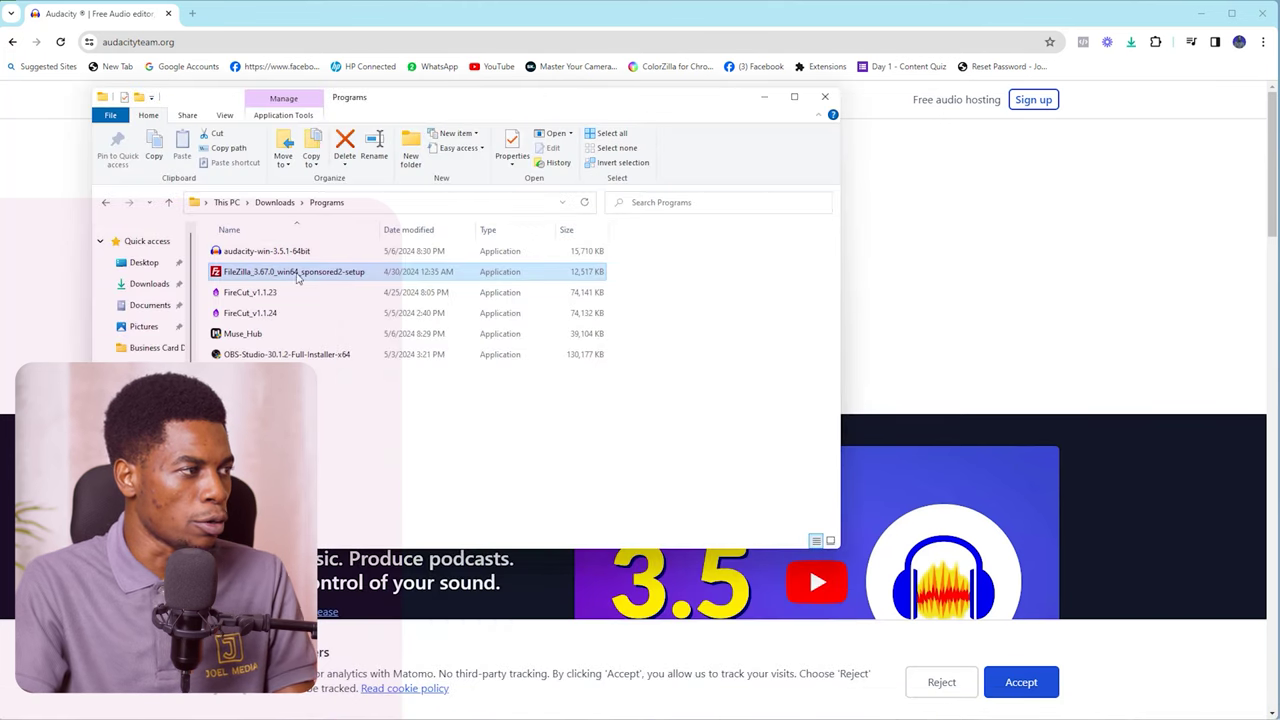
pyautogui.click(298, 253)
pyautogui.doubleClick(301, 252)
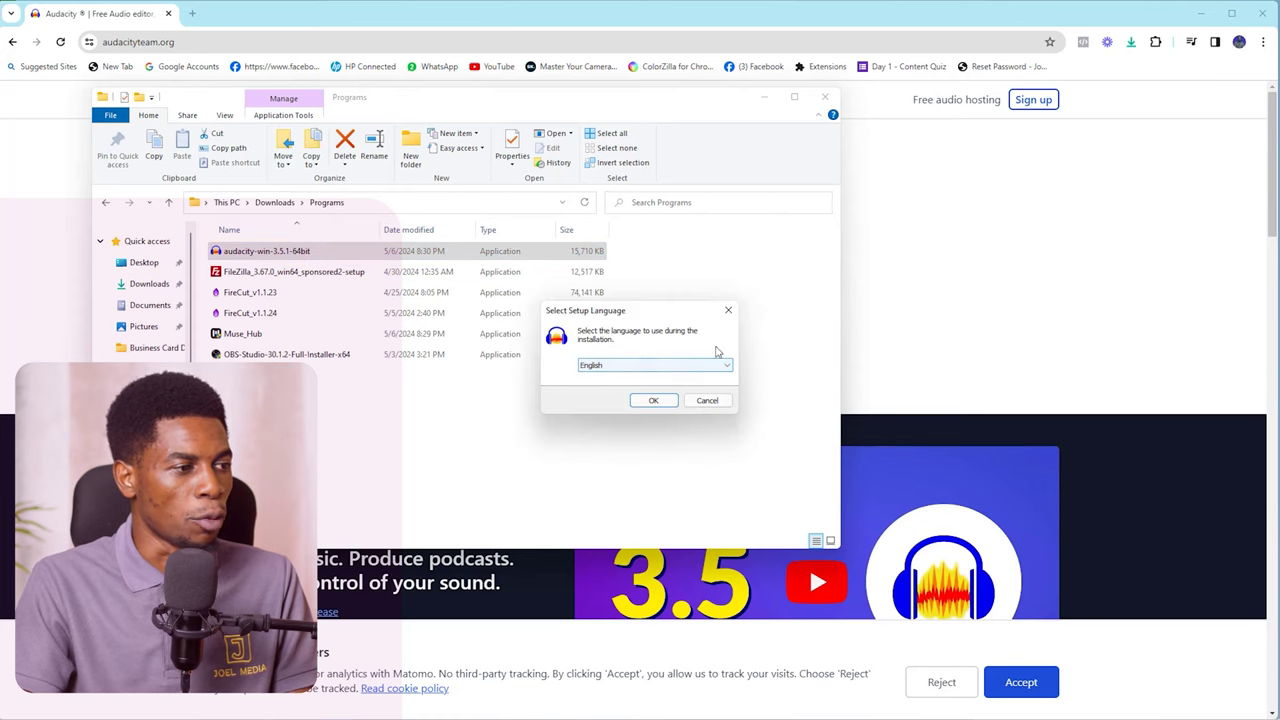
pyautogui.click(655, 400)
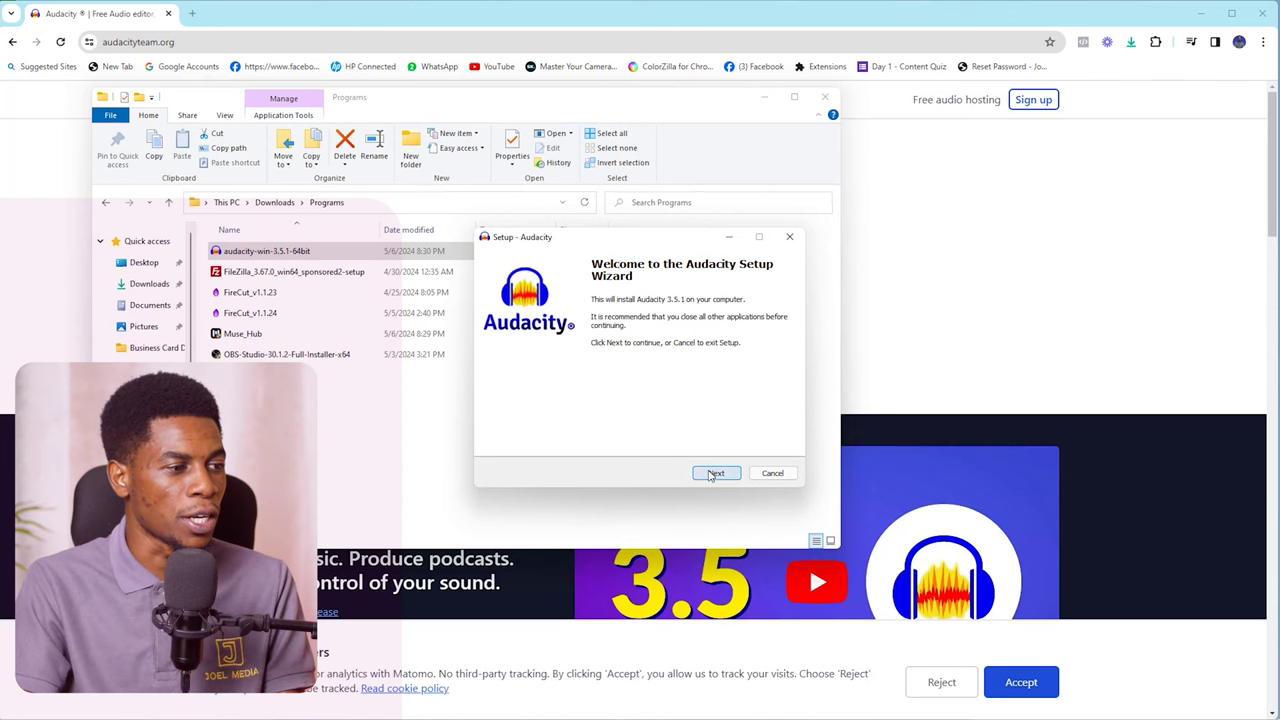
pyautogui.click(710, 472)
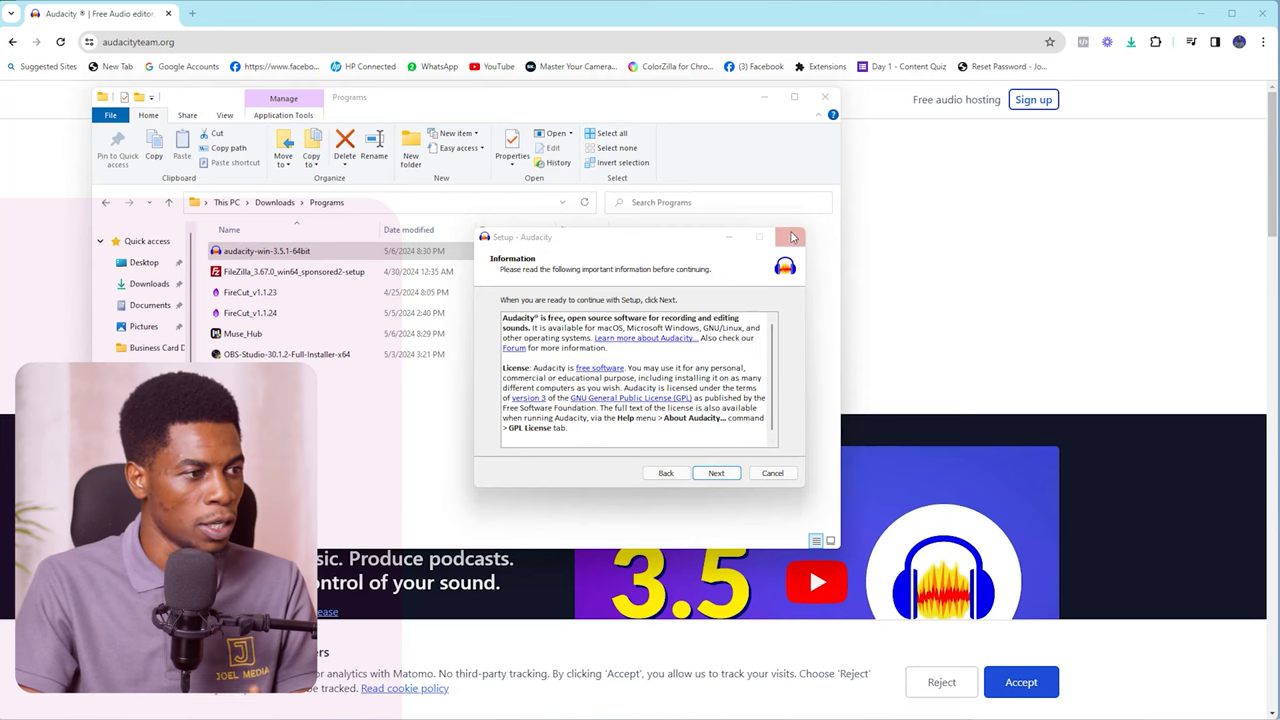
# - Exit the Audacity setup wizard without installing and close the Programs folder window
pyautogui.click(789, 238)
pyautogui.click(686, 434)
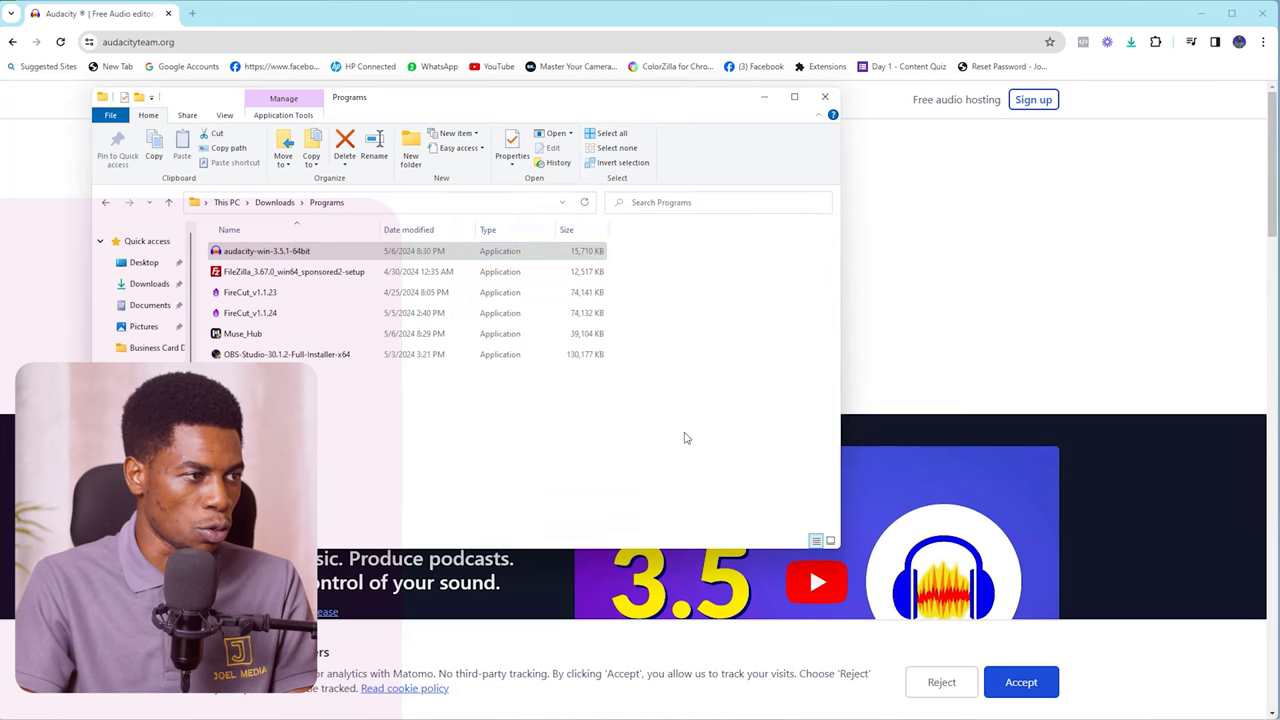
pyautogui.click(824, 97)
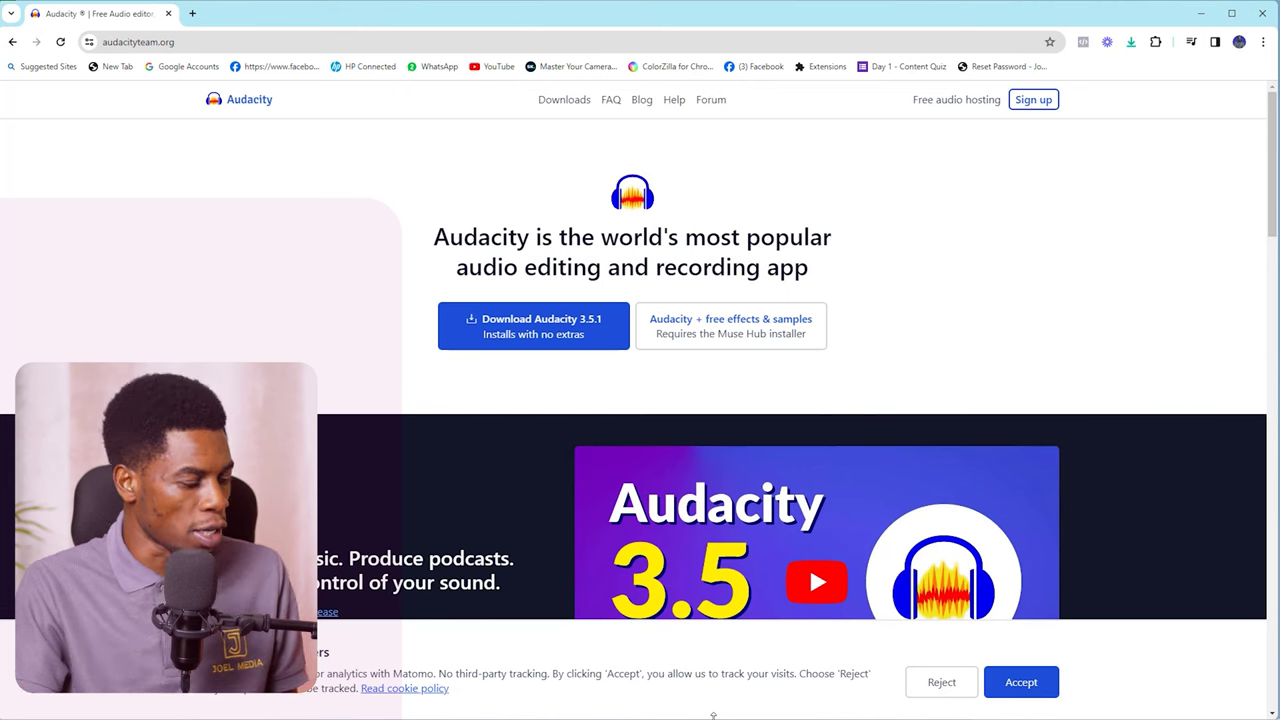
# - Switch to the installed Audacity program and look over its file commands
pyautogui.press('super')
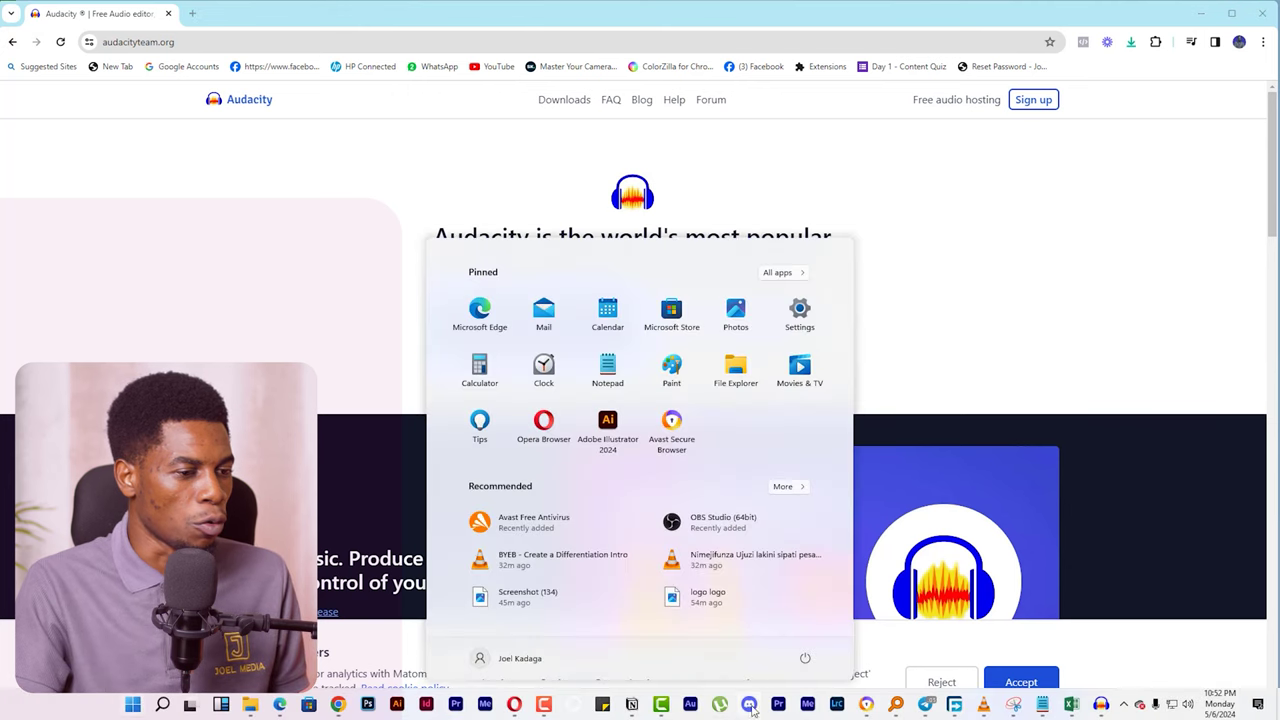
pyautogui.click(1100, 705)
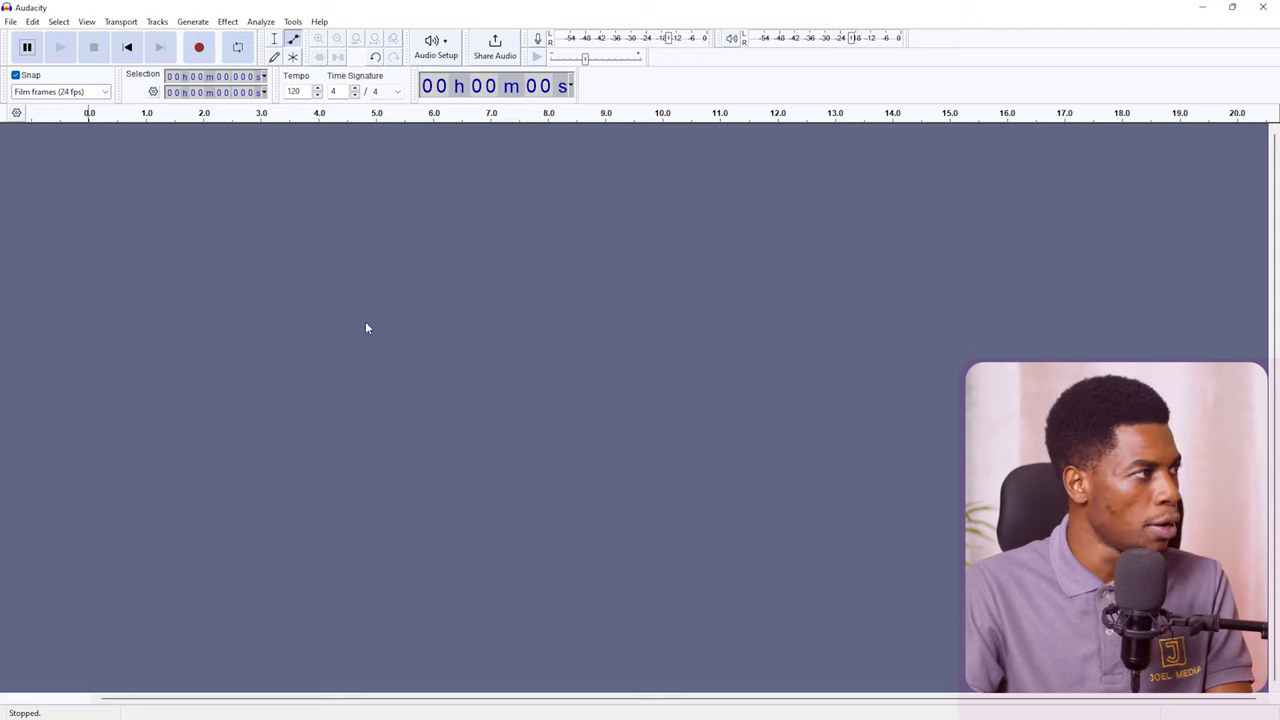
pyautogui.click(10, 22)
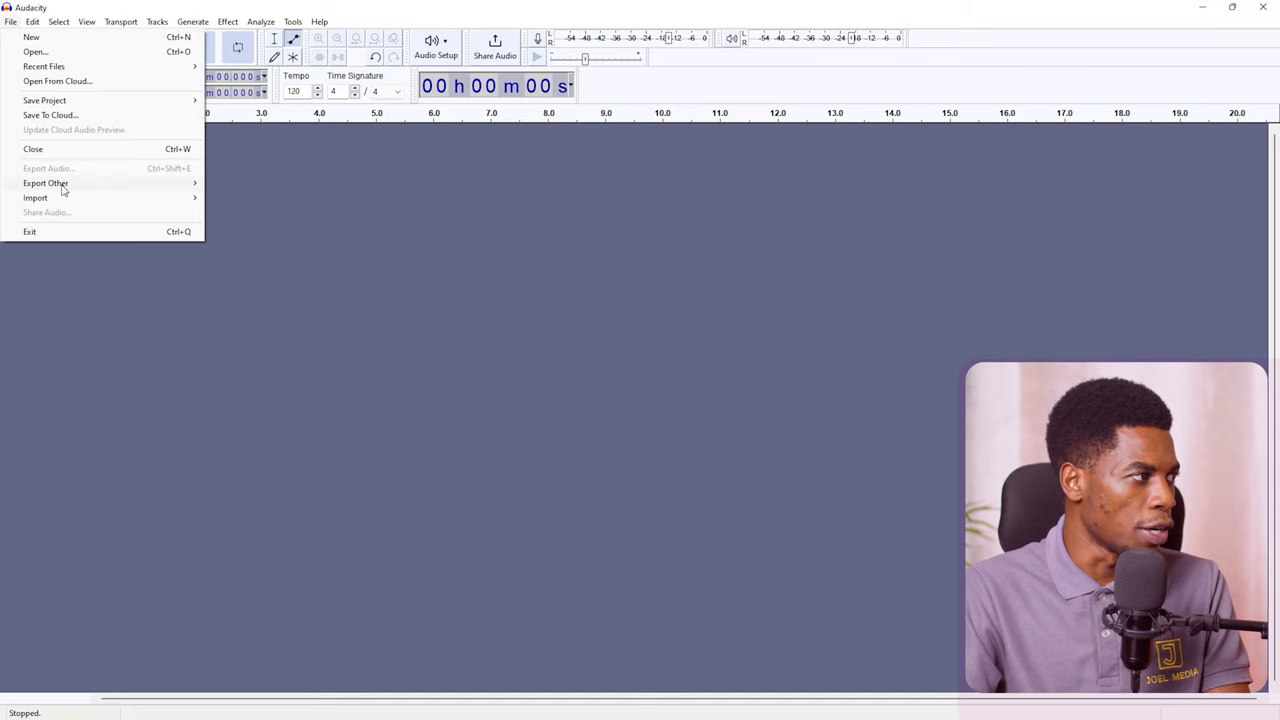
pyautogui.click(356, 245)
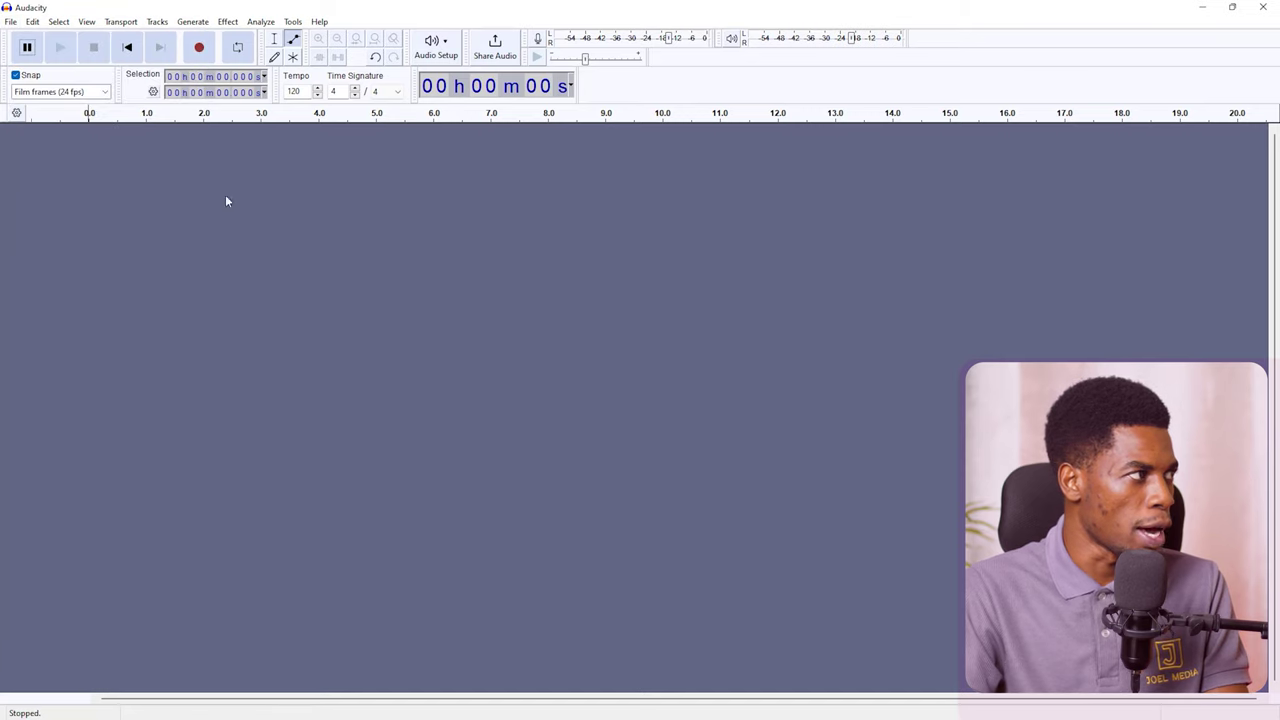
# - Open the Audio Settings in Preferences and review the interface host options, keeping MME
pyautogui.click(33, 22)
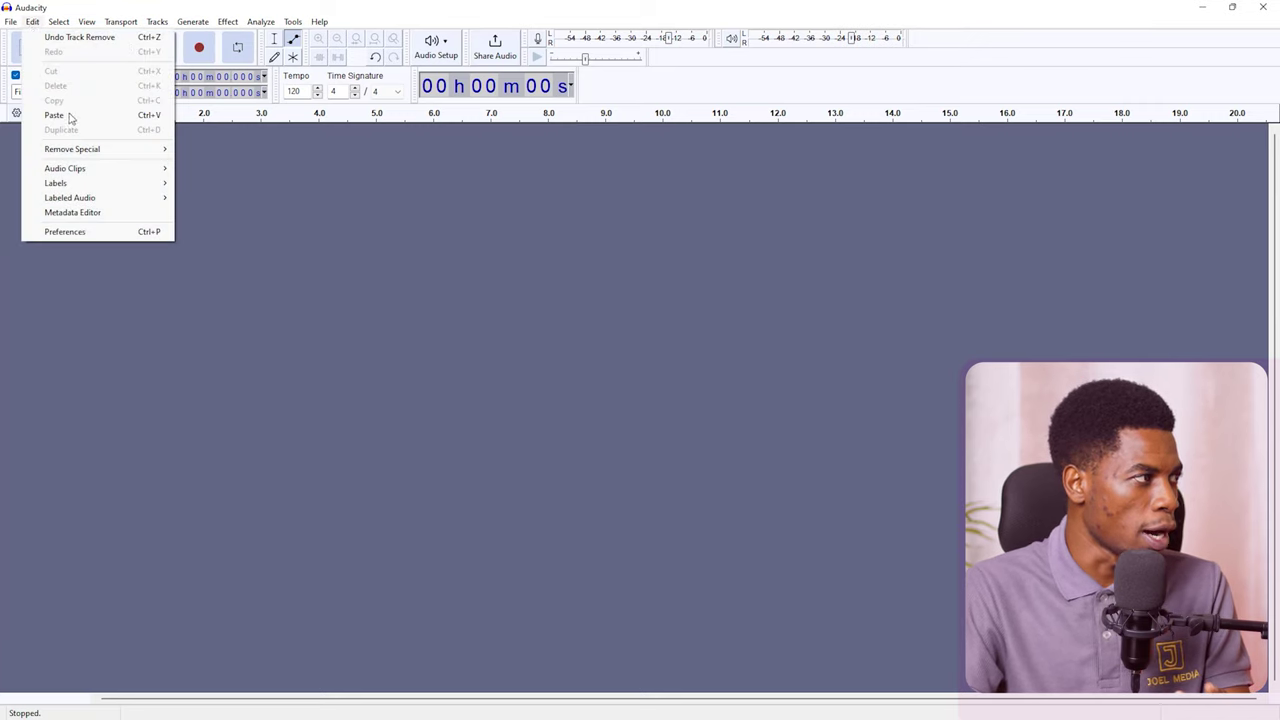
pyautogui.click(82, 233)
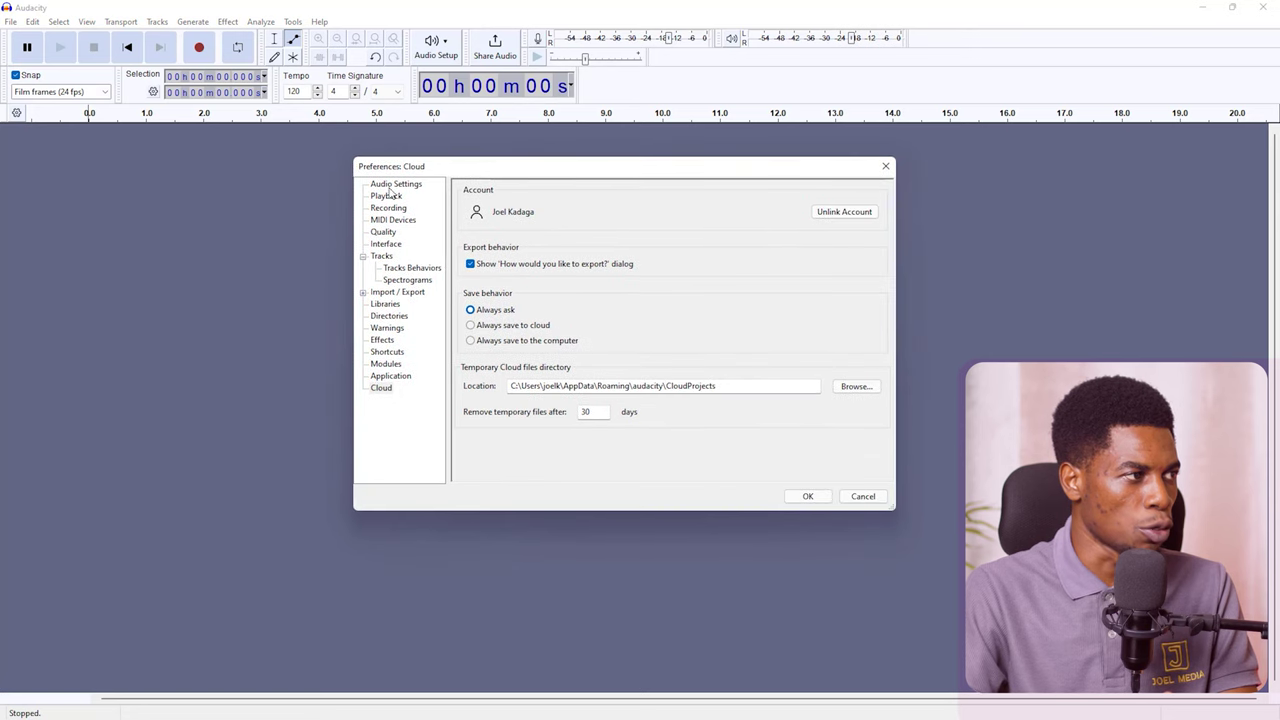
pyautogui.click(403, 187)
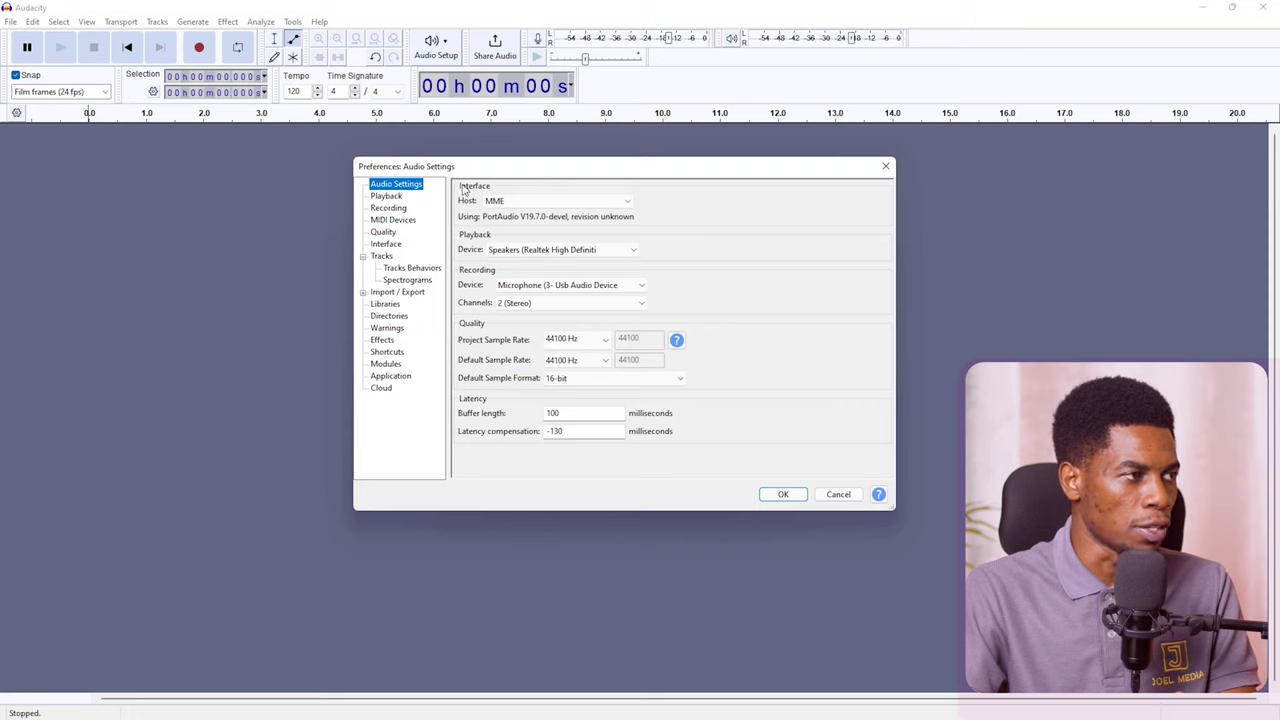
pyautogui.click(532, 203)
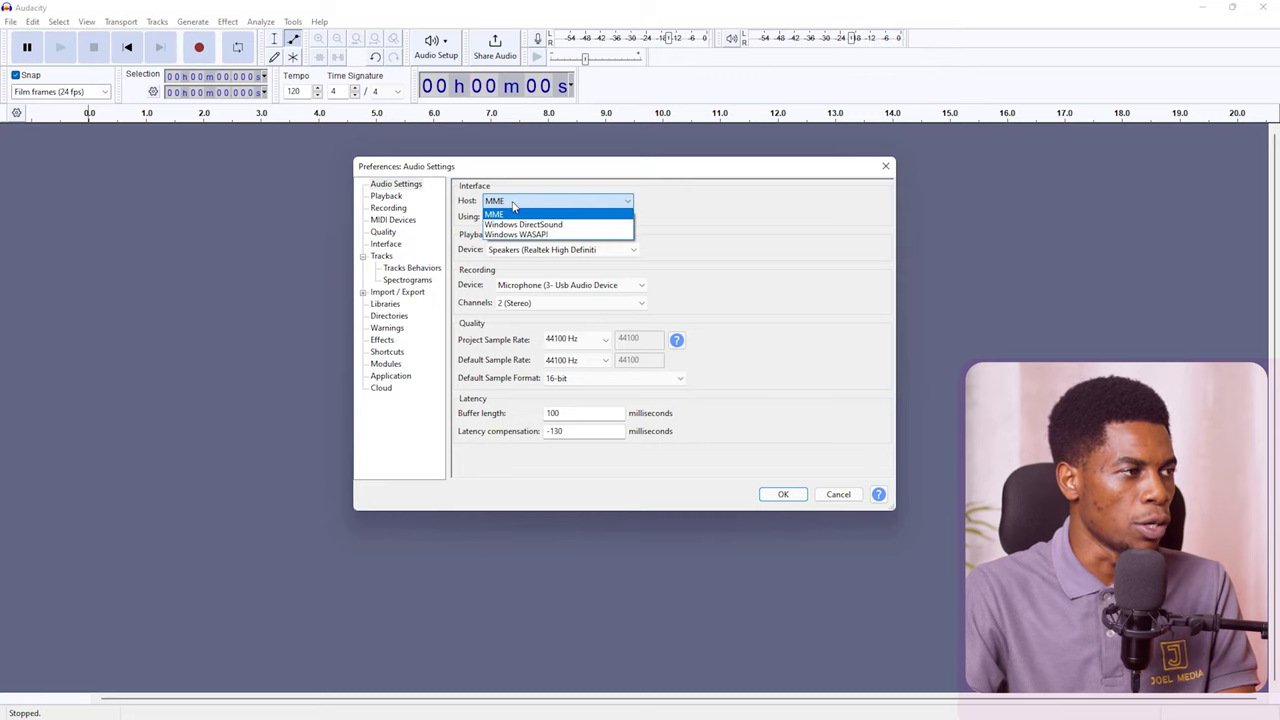
pyautogui.click(511, 204)
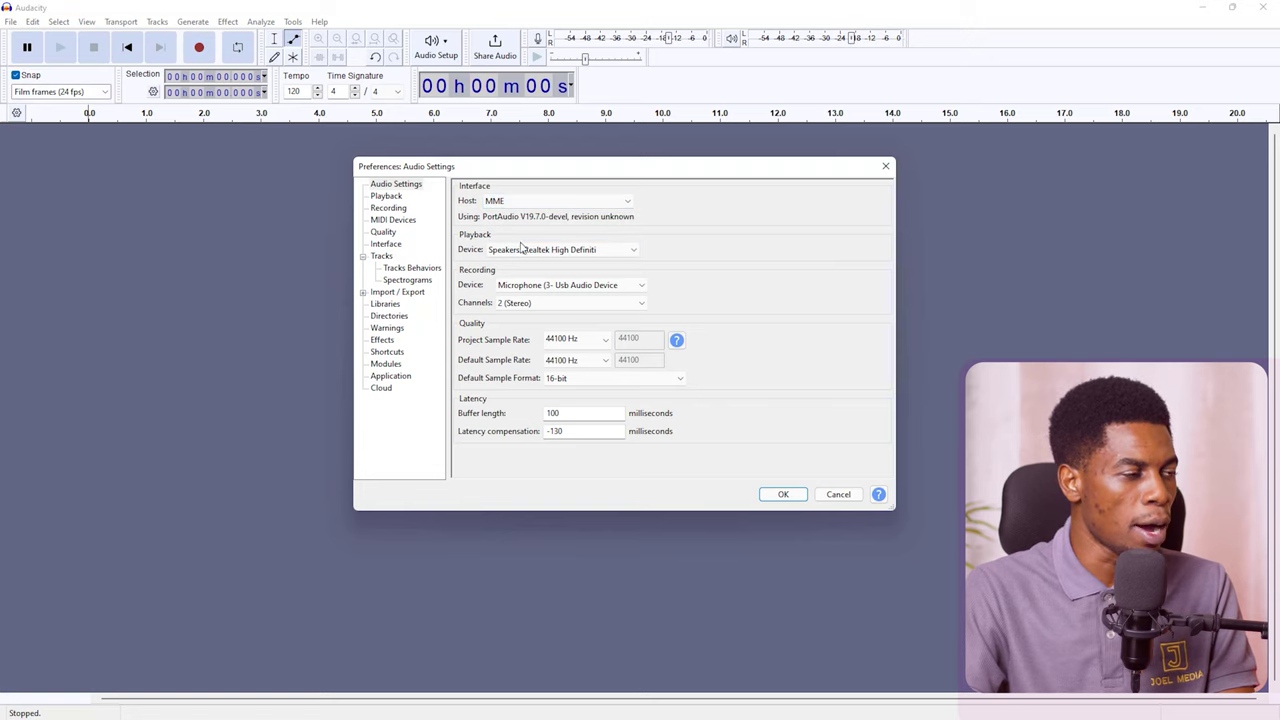
# - Select the Realtek speakers as the playback device in the Audio Settings
pyautogui.click(542, 250)
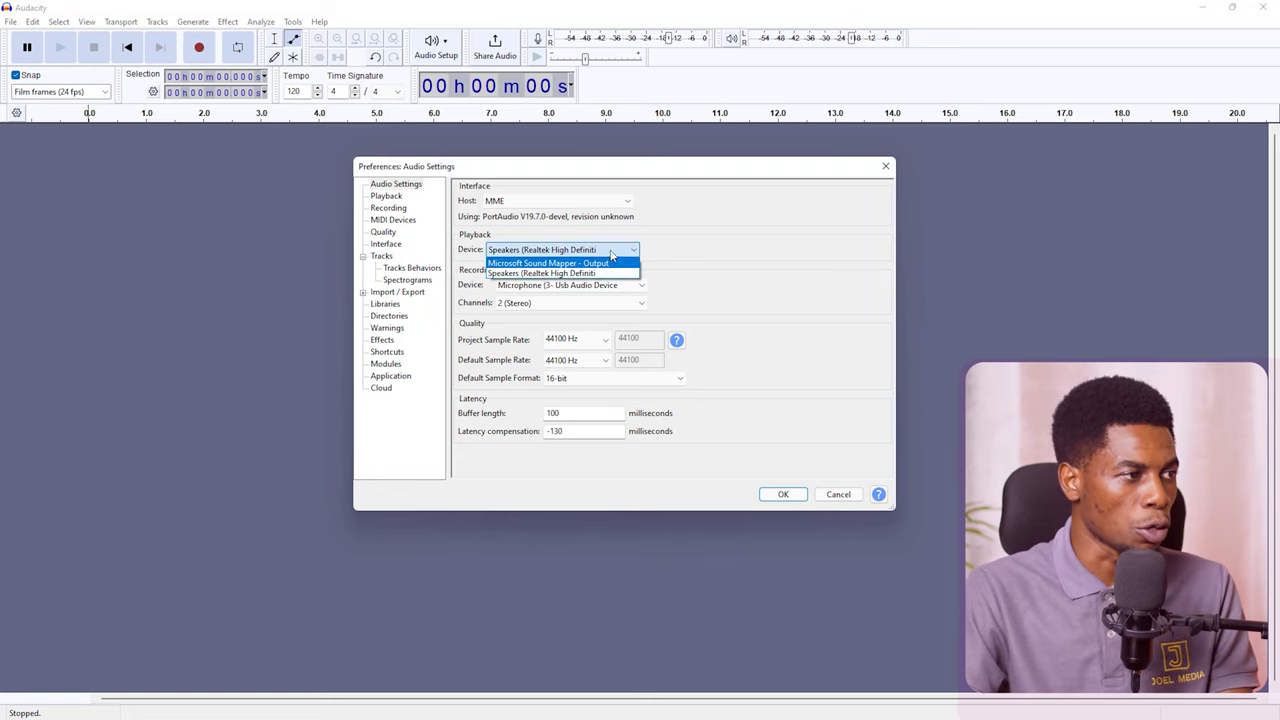
pyautogui.click(596, 250)
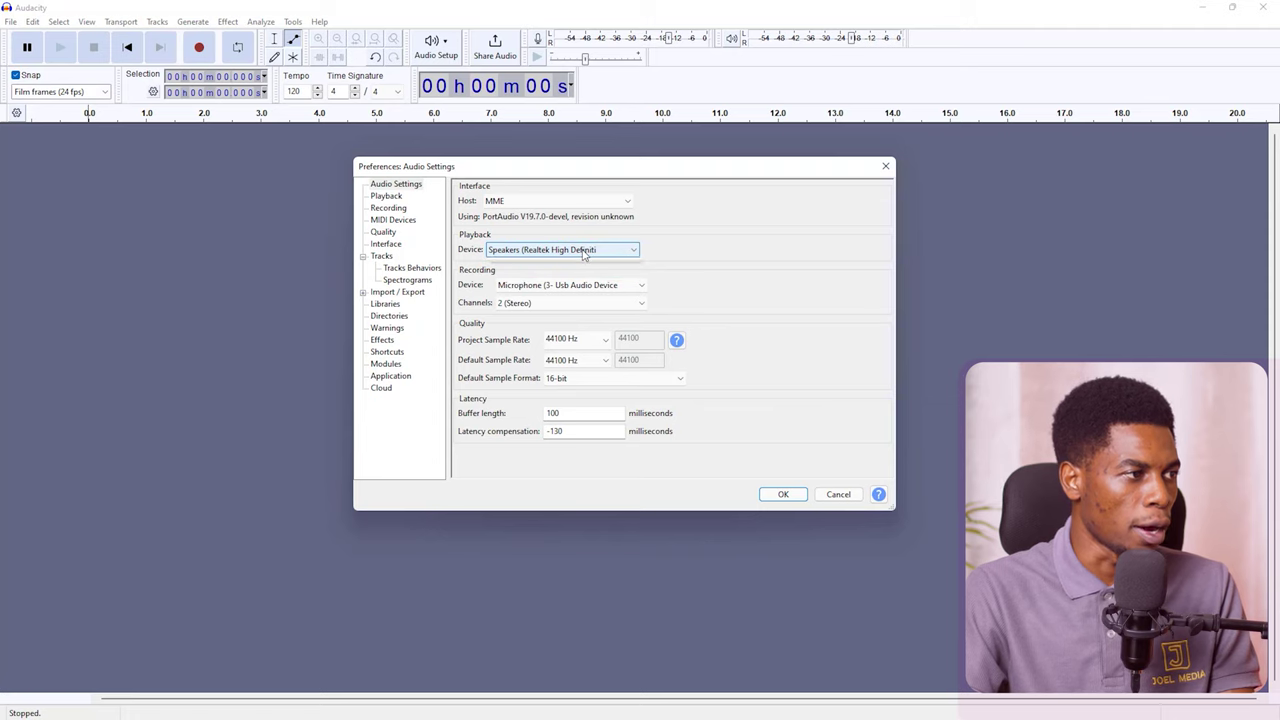
pyautogui.click(584, 251)
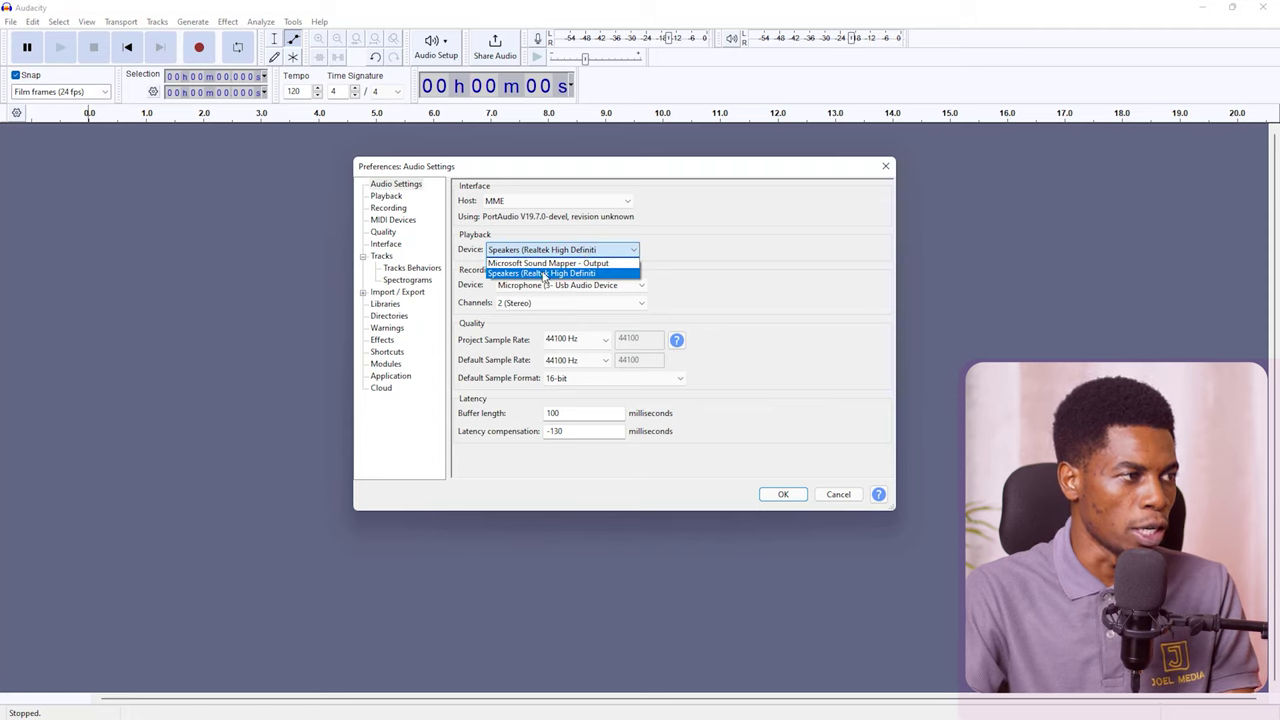
pyautogui.click(568, 274)
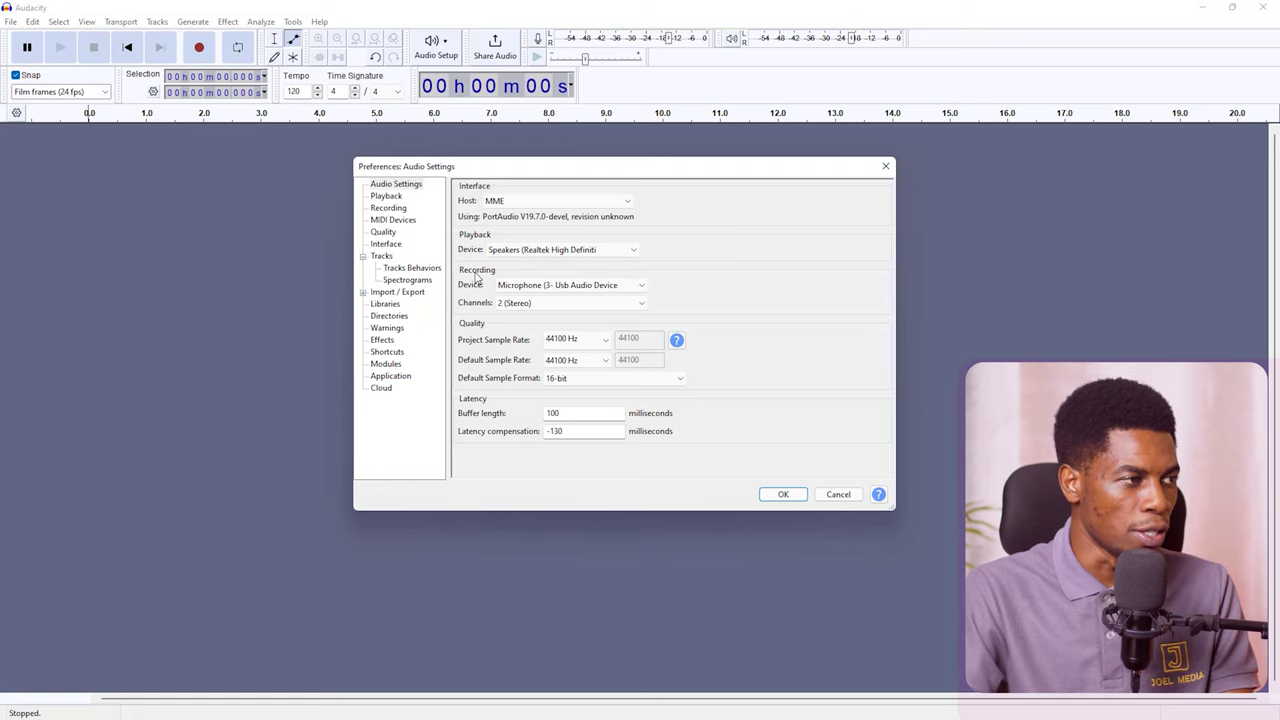
# - Choose the USB audio microphone as the recording device, try 1 (Mono), and set the recording channels to 2 (Stereo)
pyautogui.click(568, 286)
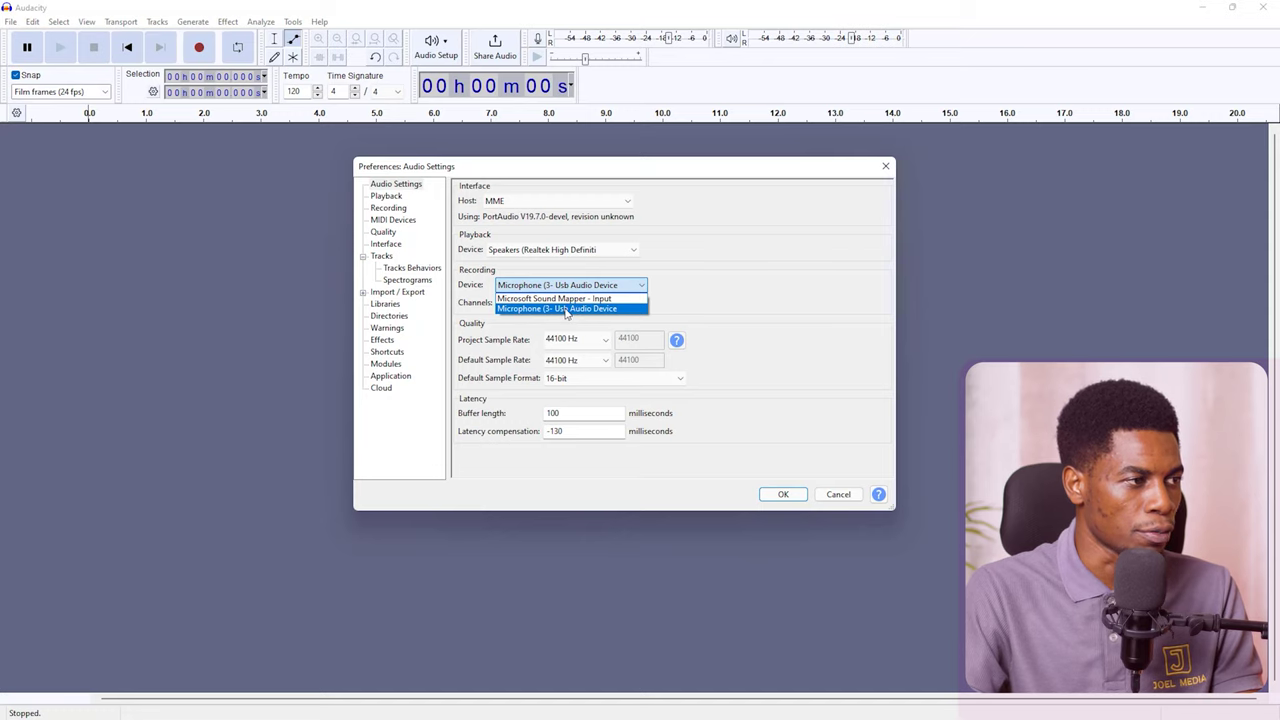
pyautogui.click(590, 309)
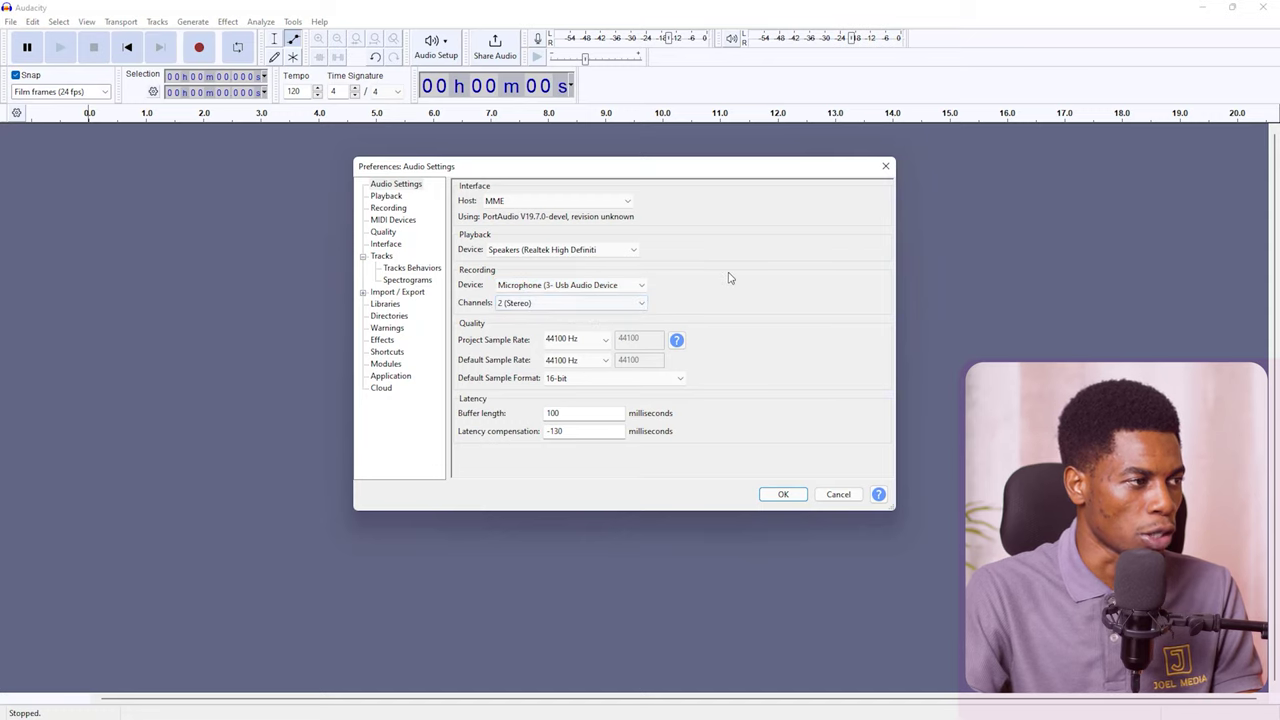
pyautogui.click(550, 310)
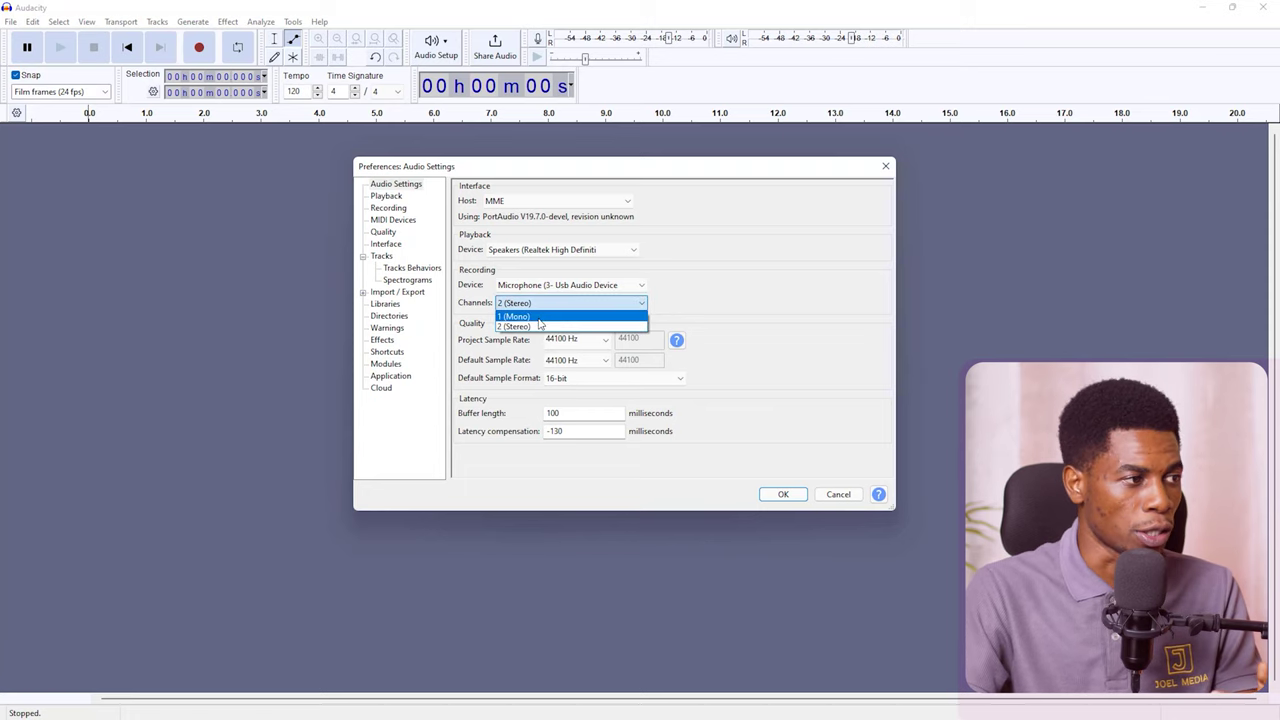
pyautogui.click(537, 318)
pyautogui.click(540, 304)
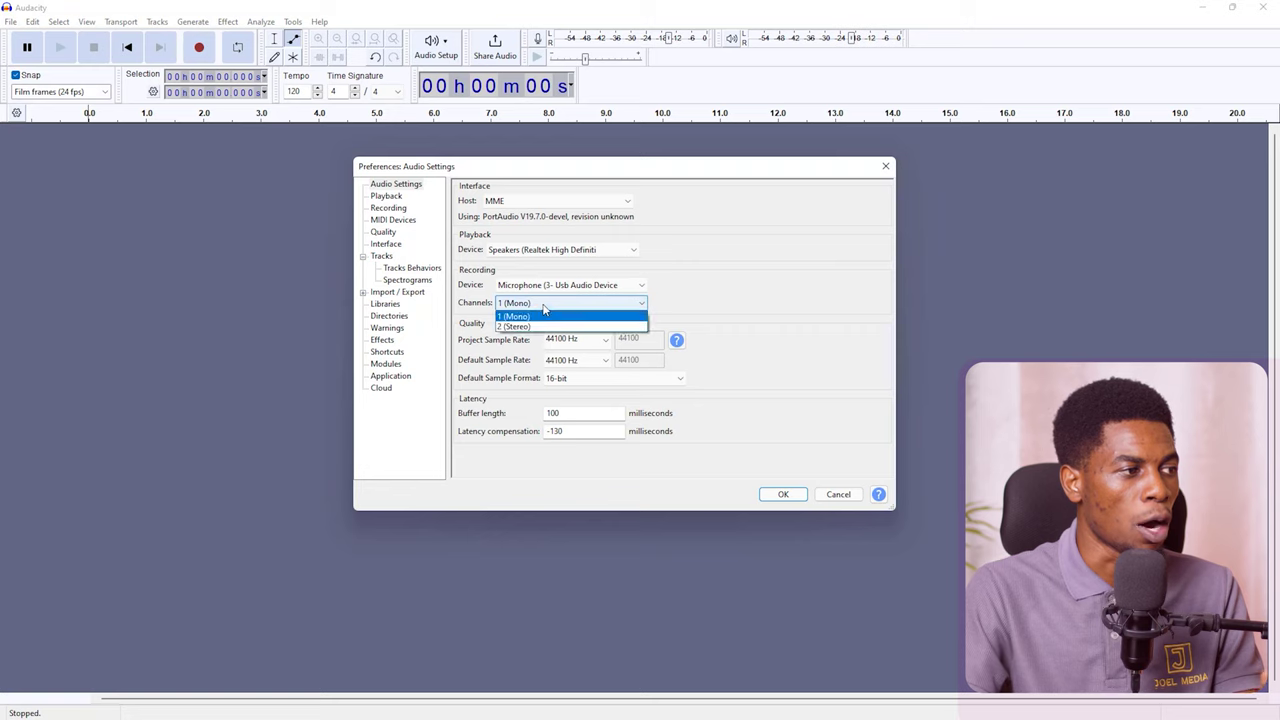
pyautogui.click(531, 328)
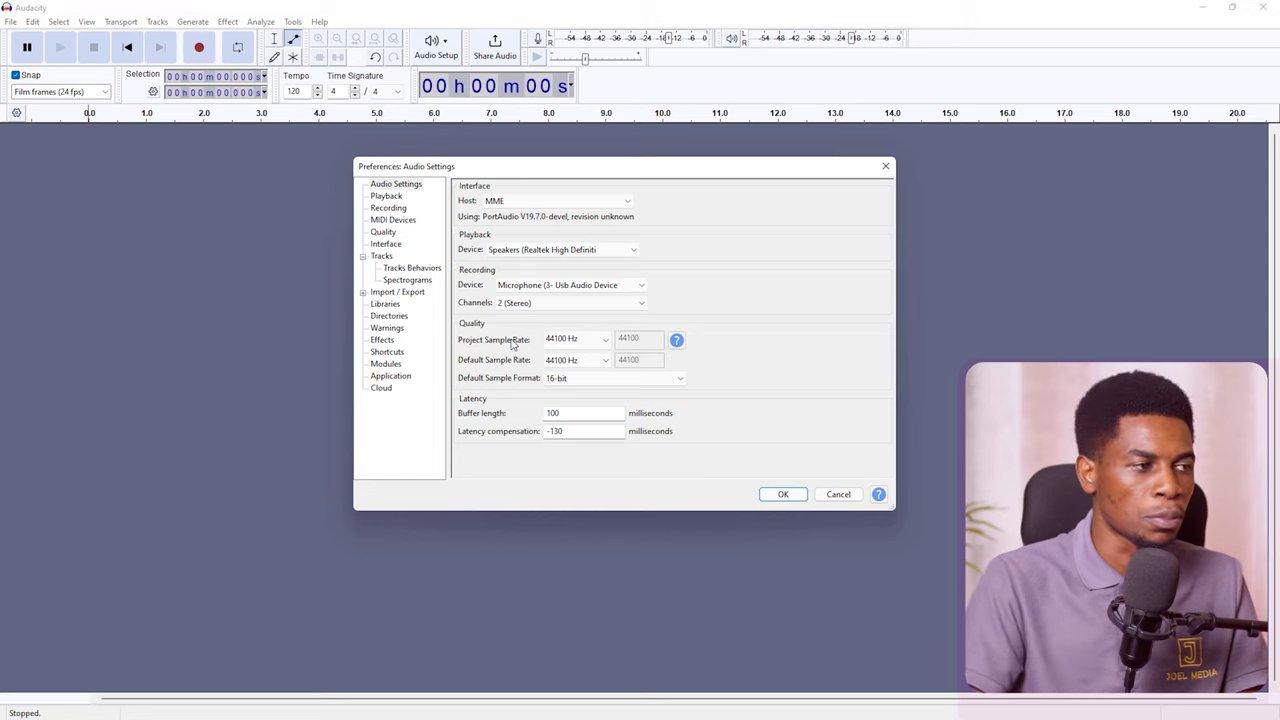
# - Set the project sample rate to 44100 Hz and the default sample format to 24-bit
pyautogui.click(568, 339)
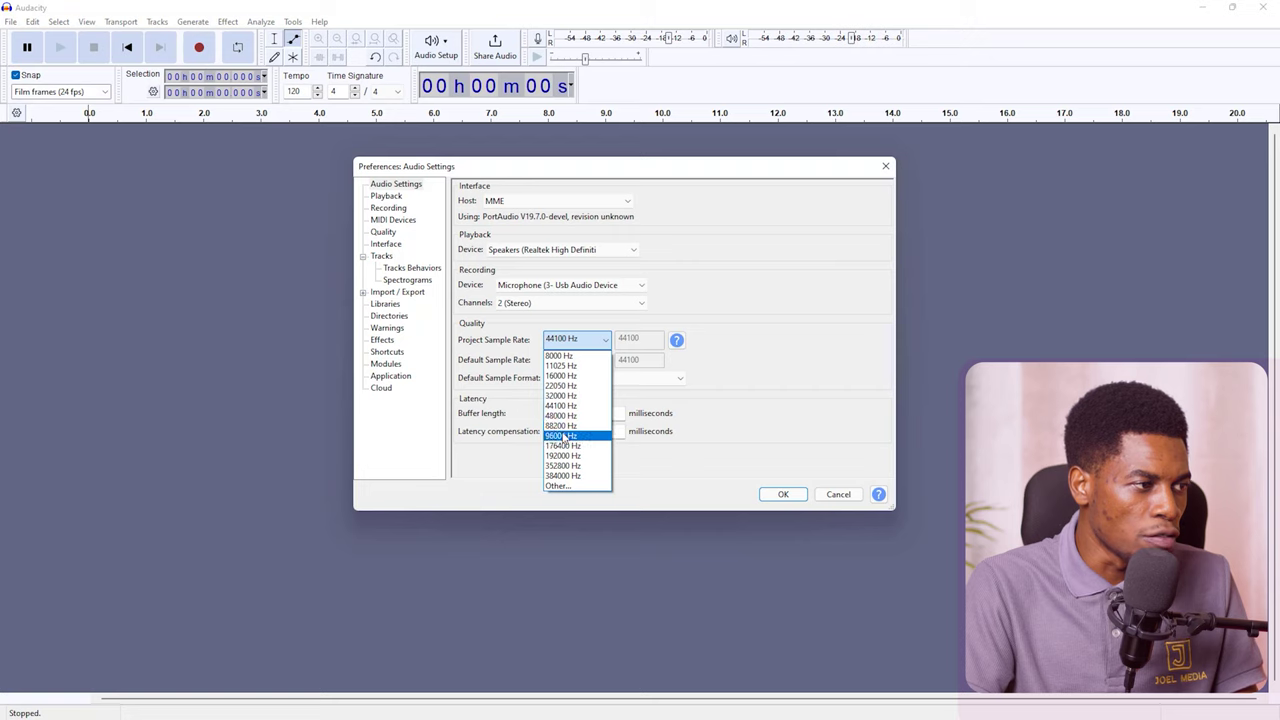
pyautogui.click(565, 406)
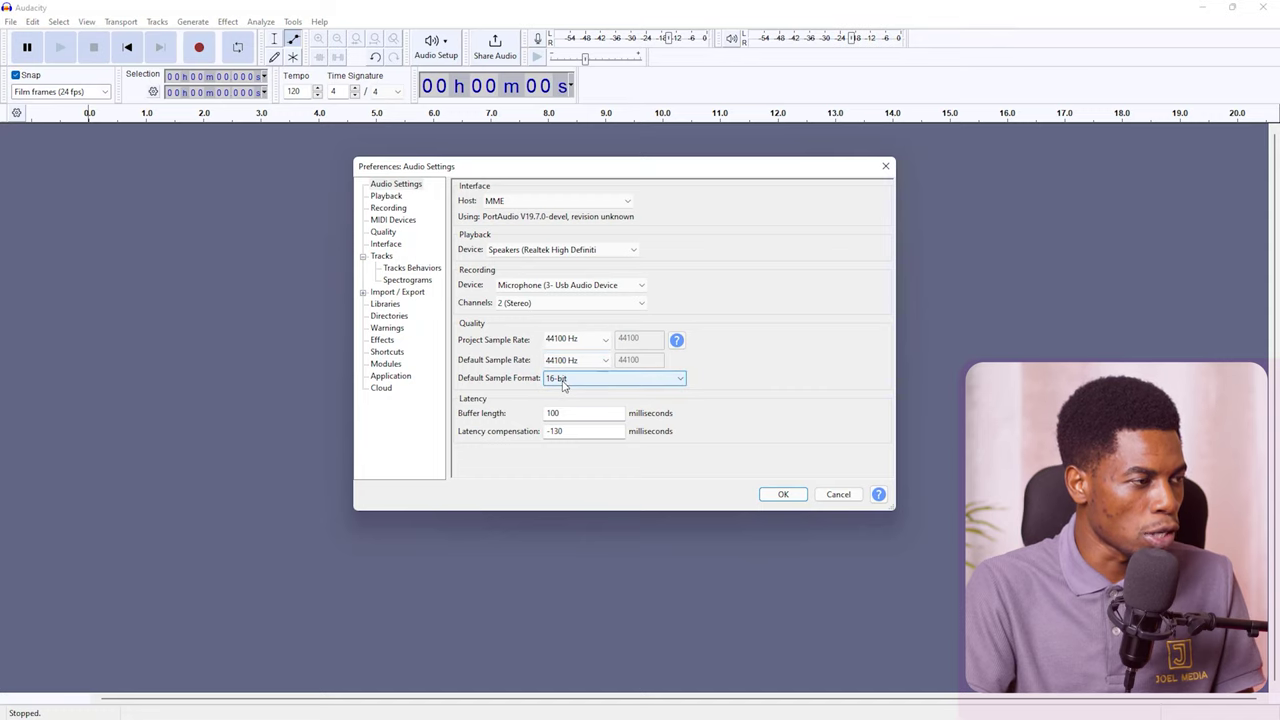
pyautogui.click(565, 381)
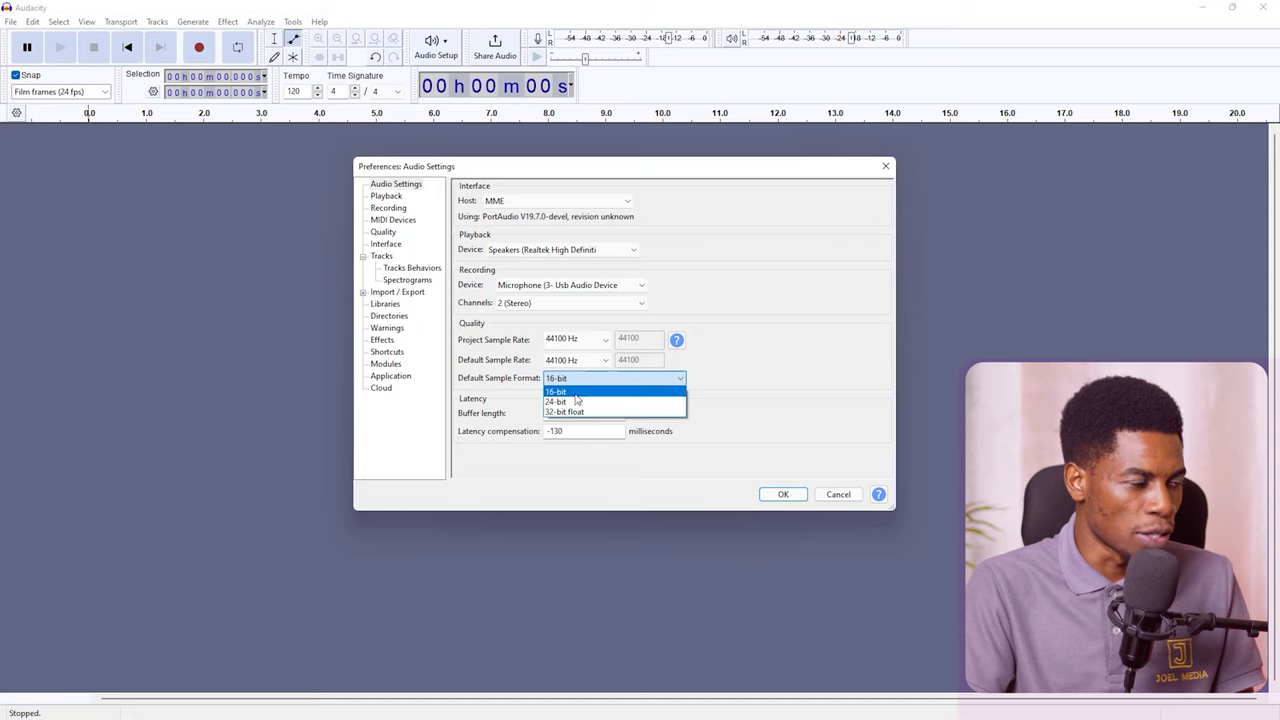
pyautogui.click(575, 394)
pyautogui.click(574, 378)
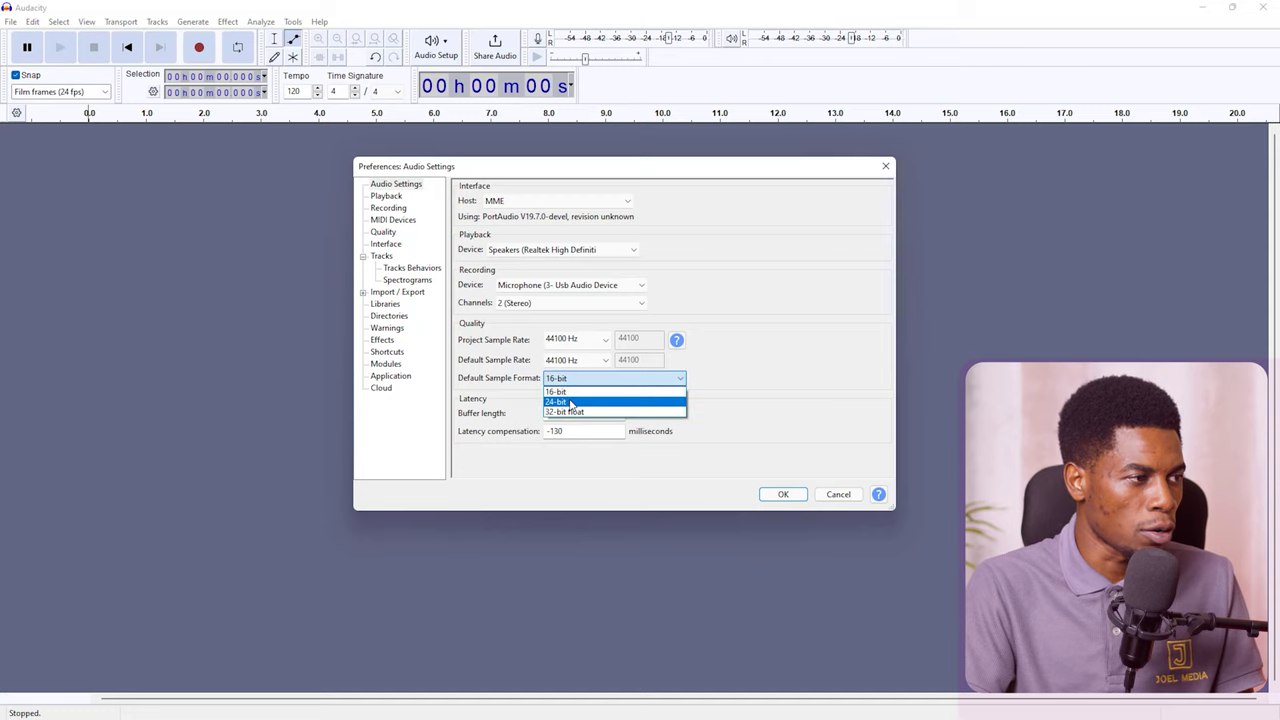
pyautogui.click(571, 404)
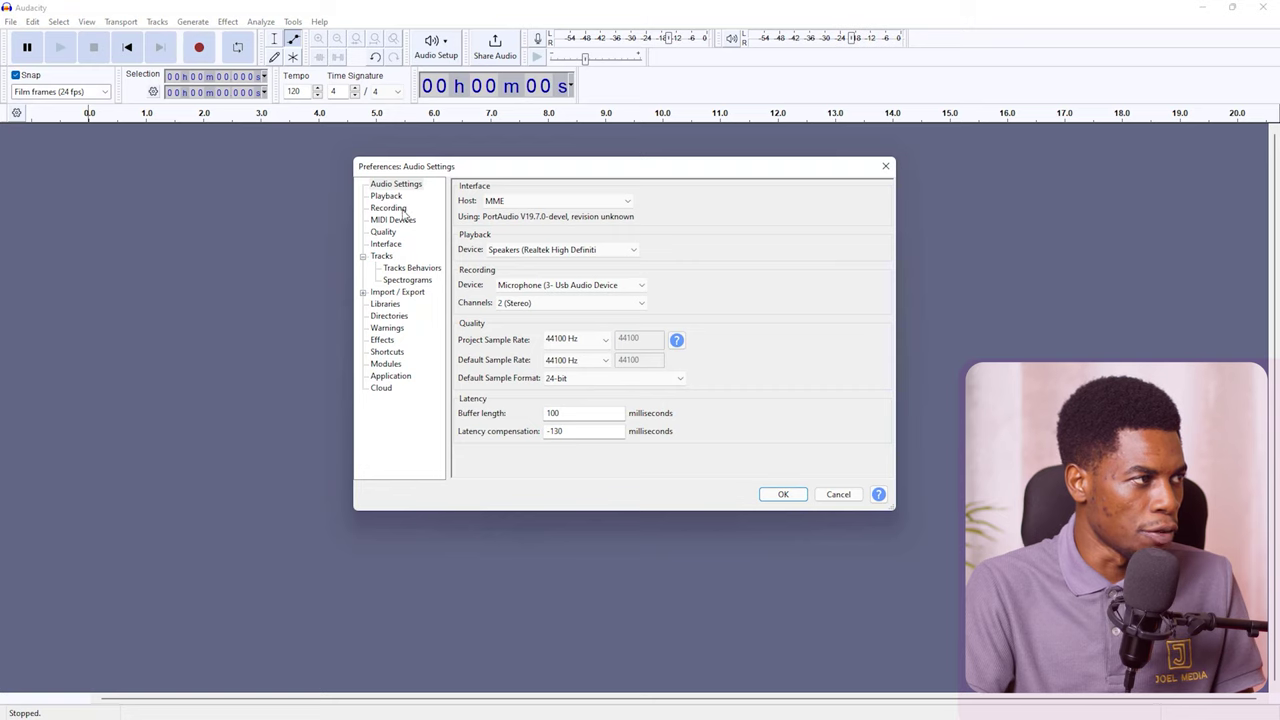
# - Look through the Playback, Recording, MIDI Devices, Quality and Cloud preferences and save the preferences
pyautogui.click(389, 199)
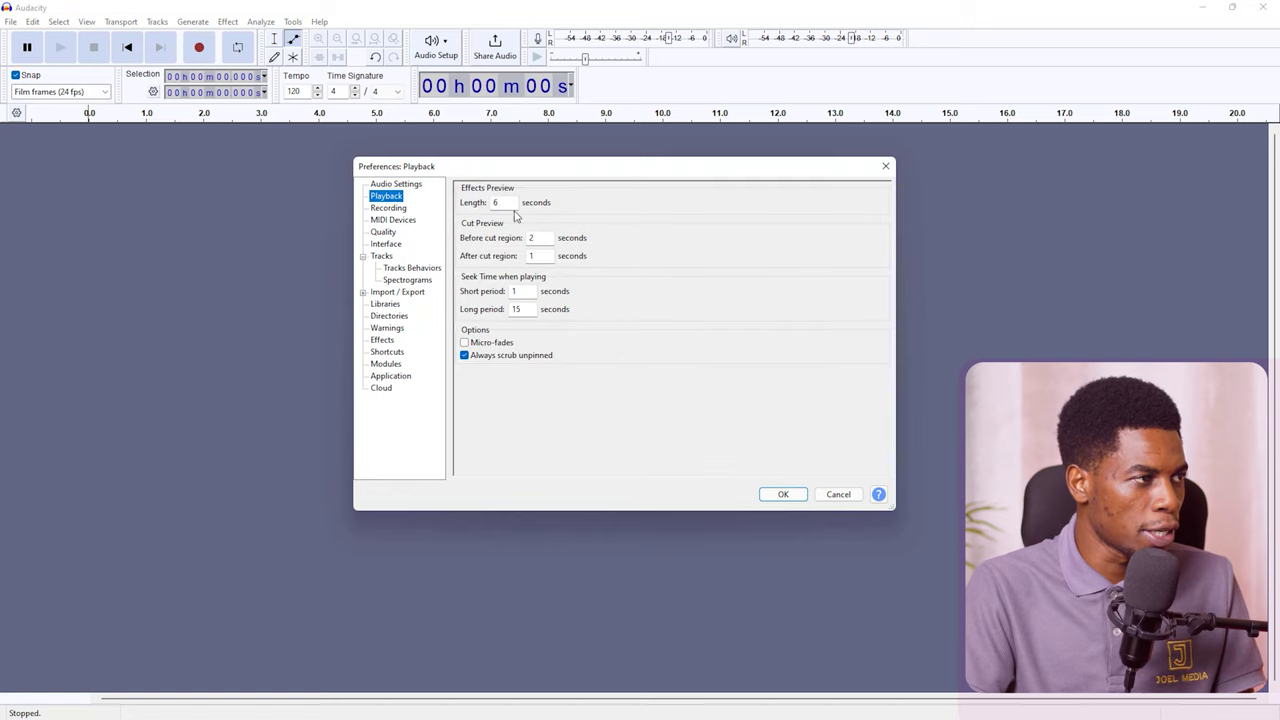
pyautogui.click(390, 208)
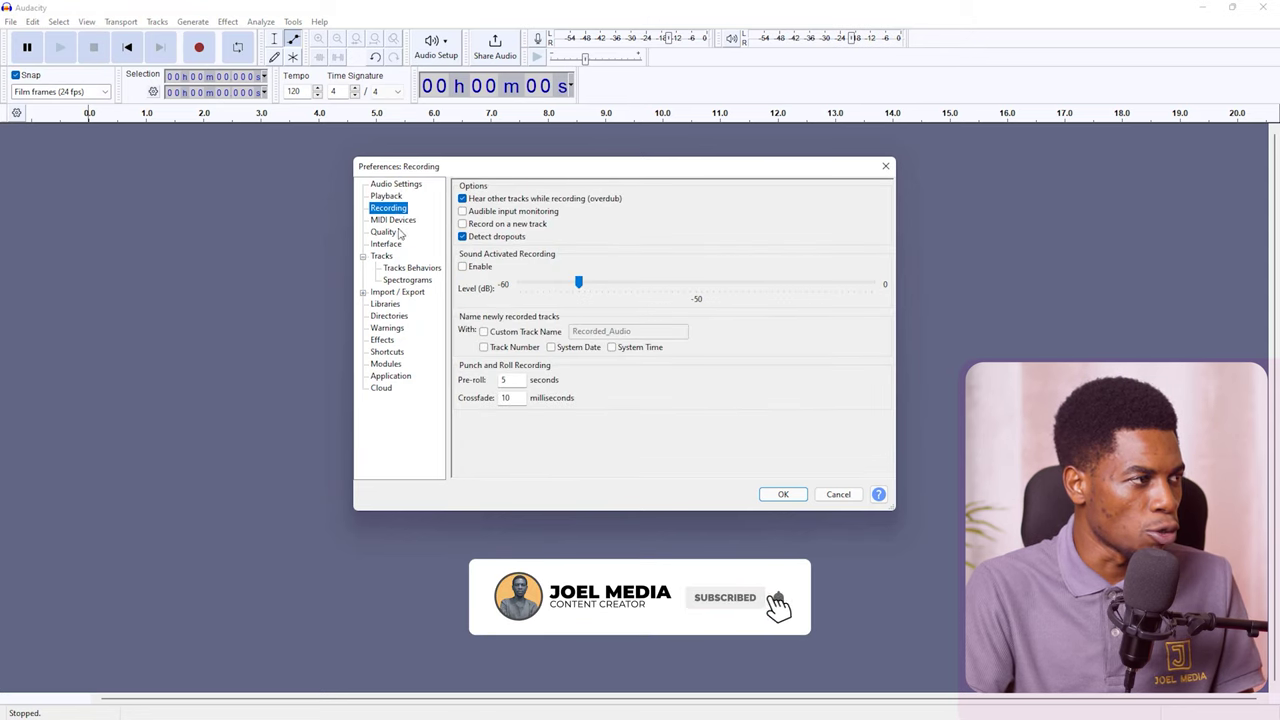
pyautogui.click(396, 221)
pyautogui.click(388, 231)
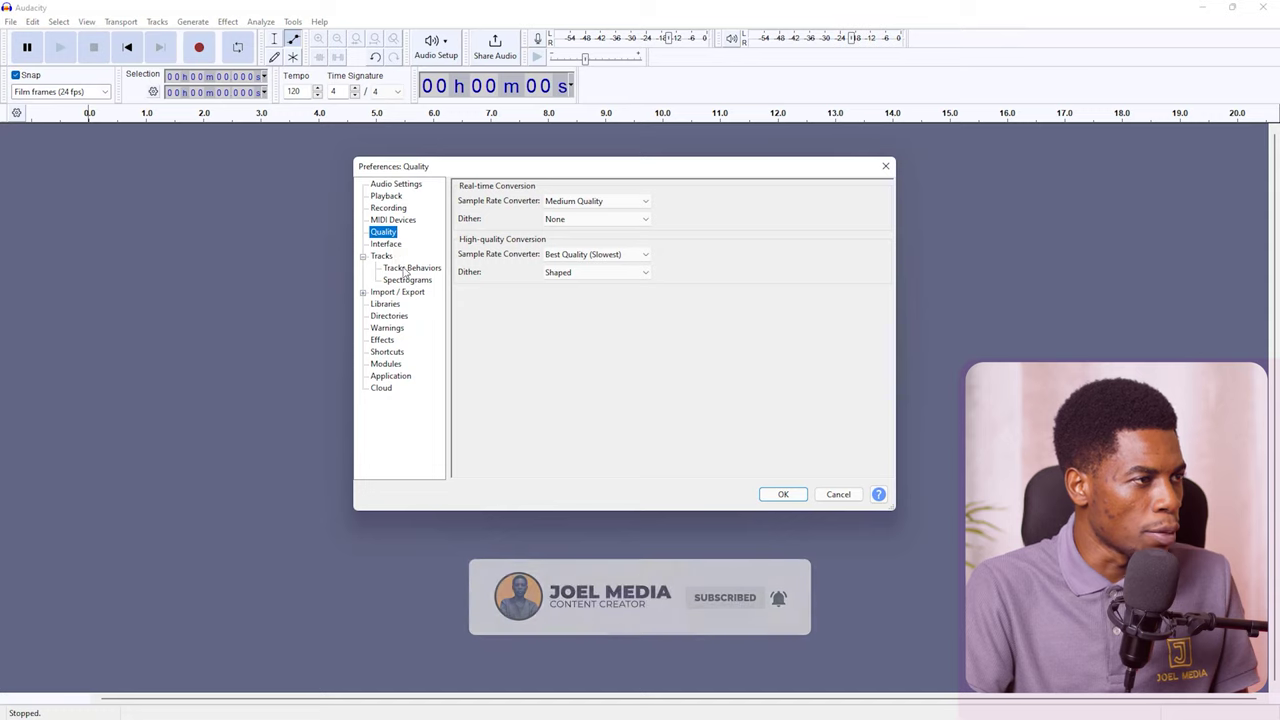
pyautogui.click(382, 389)
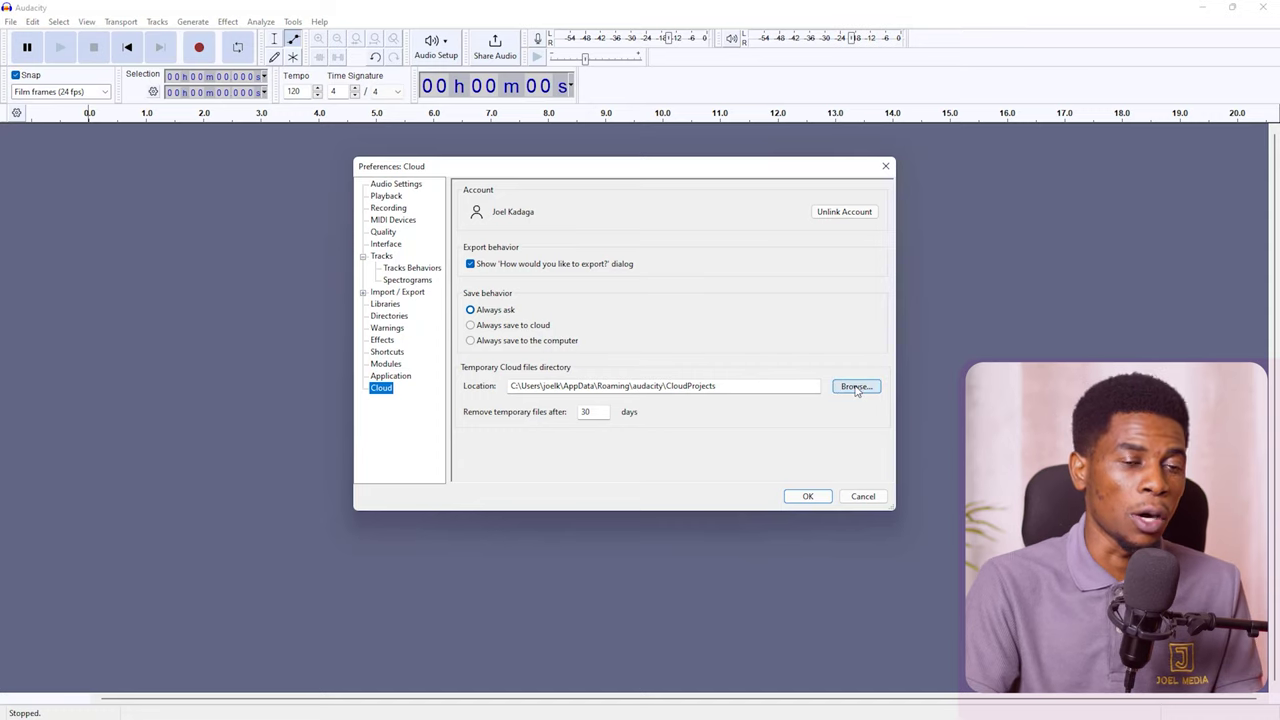
pyautogui.click(798, 497)
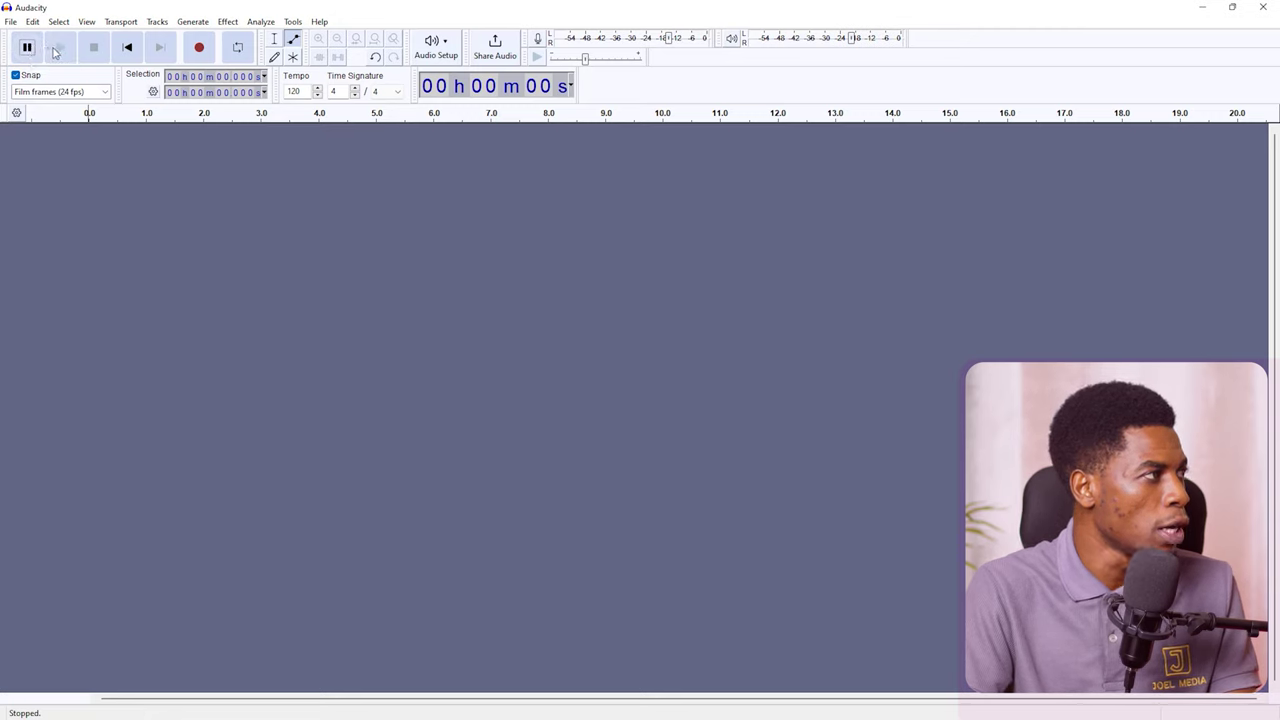
# - Record about 23 seconds of microphone audio on a new stereo track and pause the recording
pyautogui.click(200, 48)
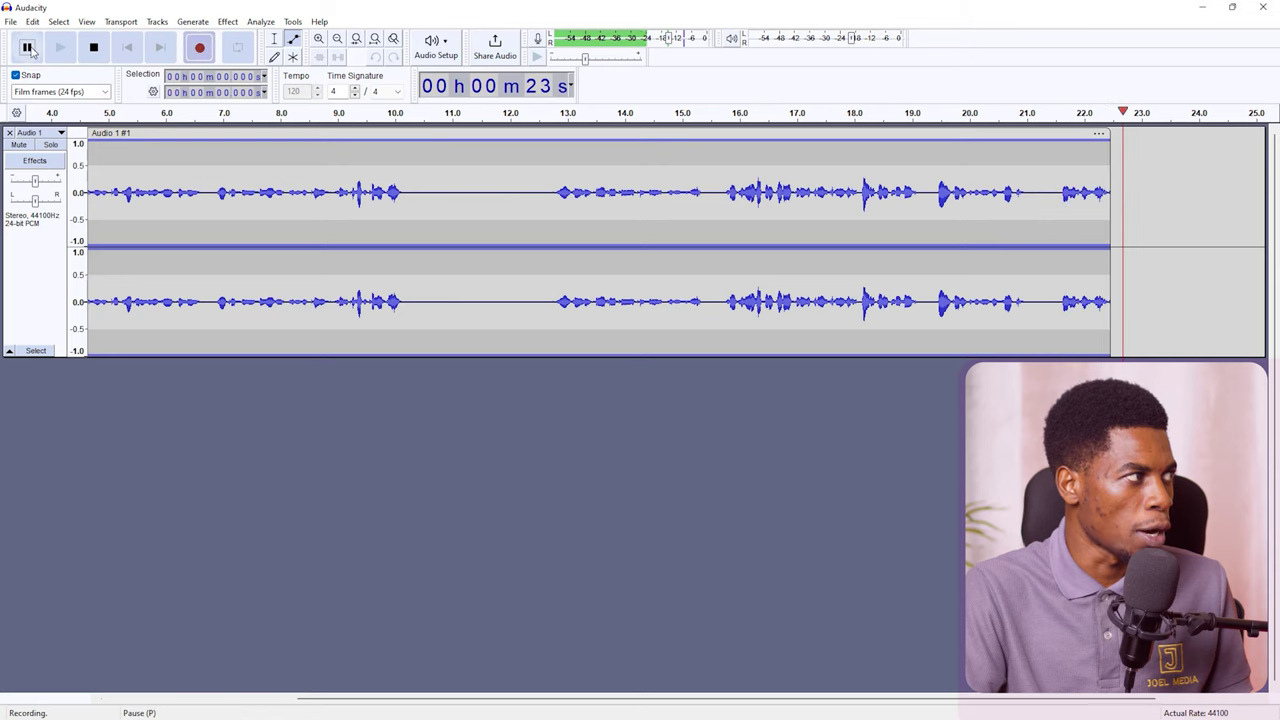
pyautogui.click(29, 48)
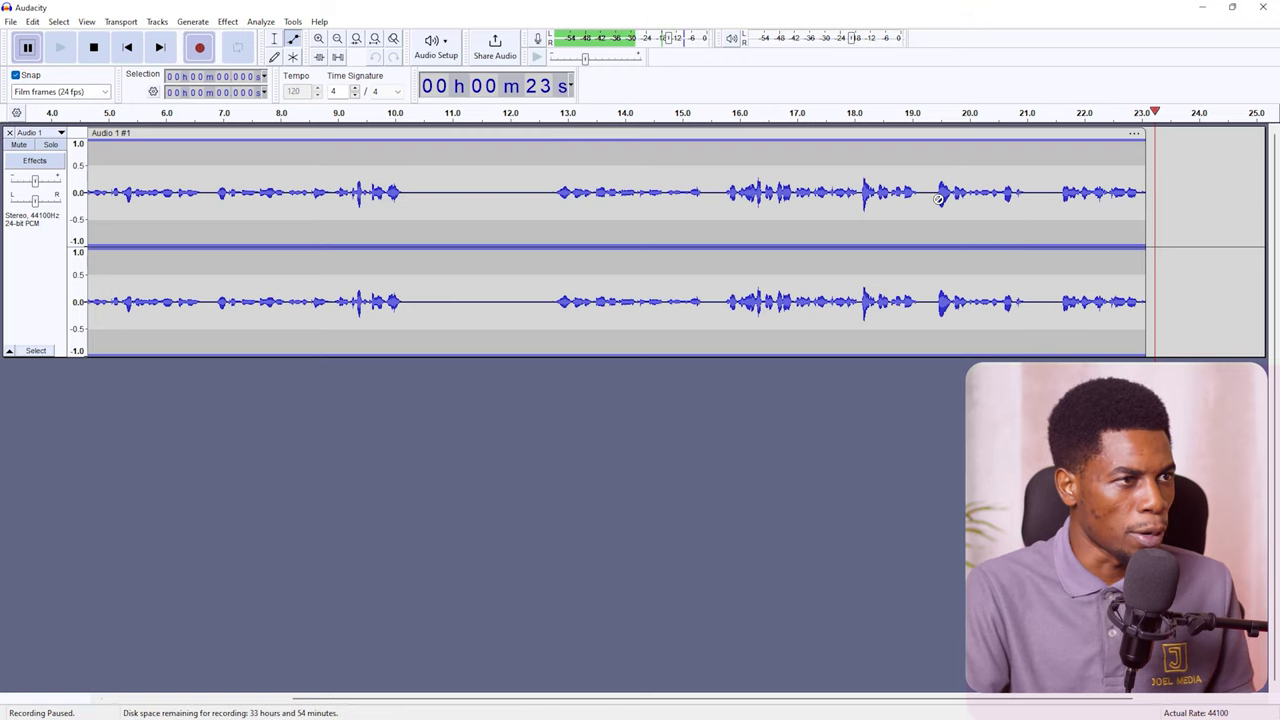
# - With the Selection tool, place the cursor at about 6.9 seconds in the recorded clip and stop the paused recording
pyautogui.click(274, 38)
pyautogui.click(212, 197)
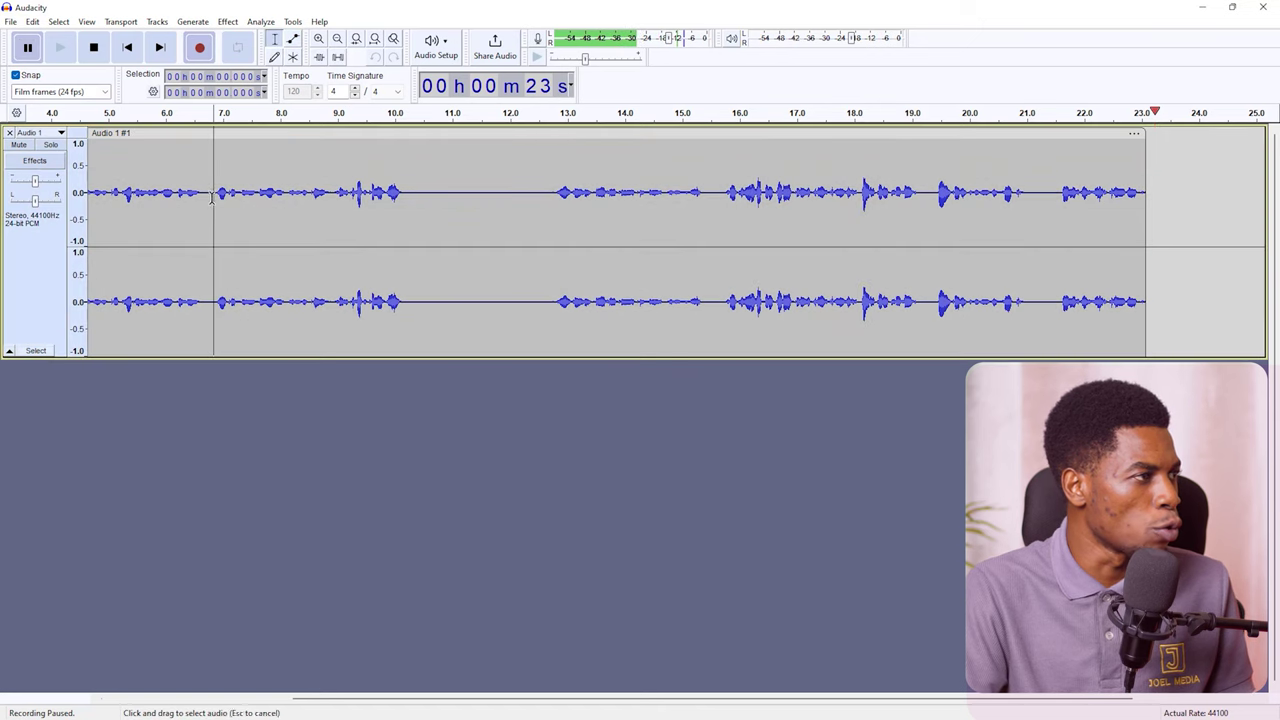
pyautogui.click(451, 194)
pyautogui.click(732, 194)
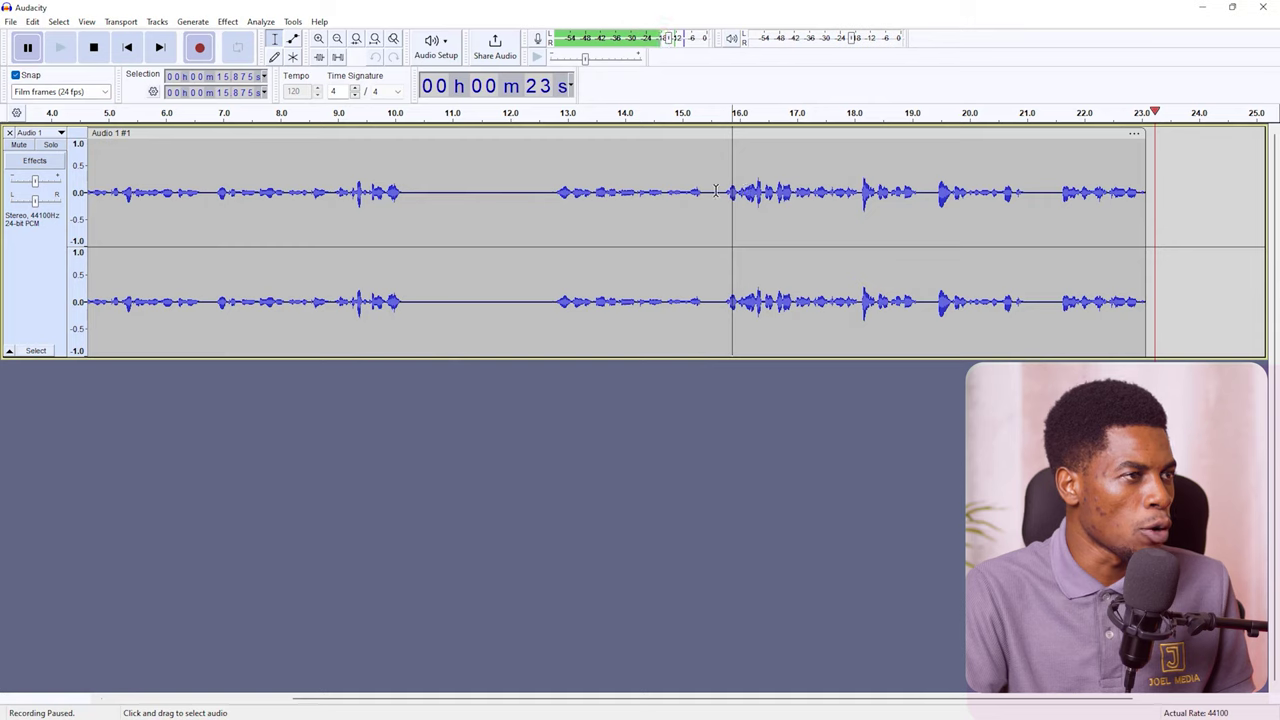
pyautogui.click(218, 192)
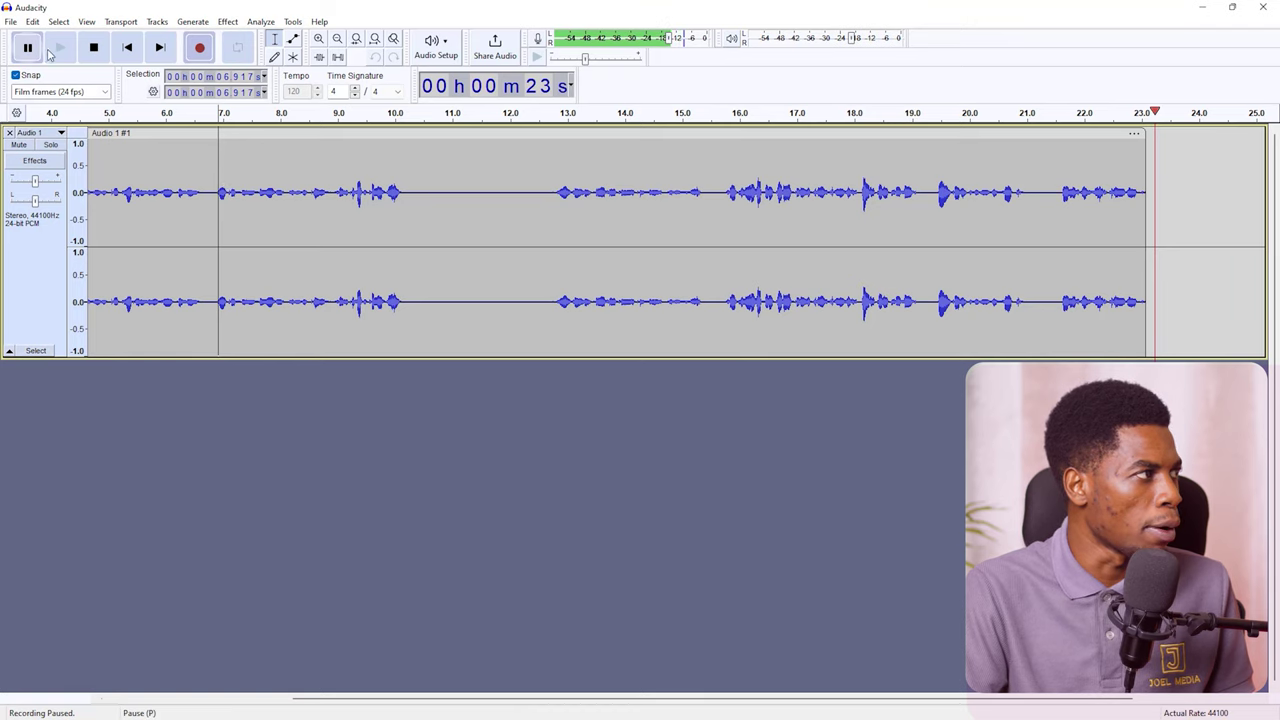
pyautogui.press('space')
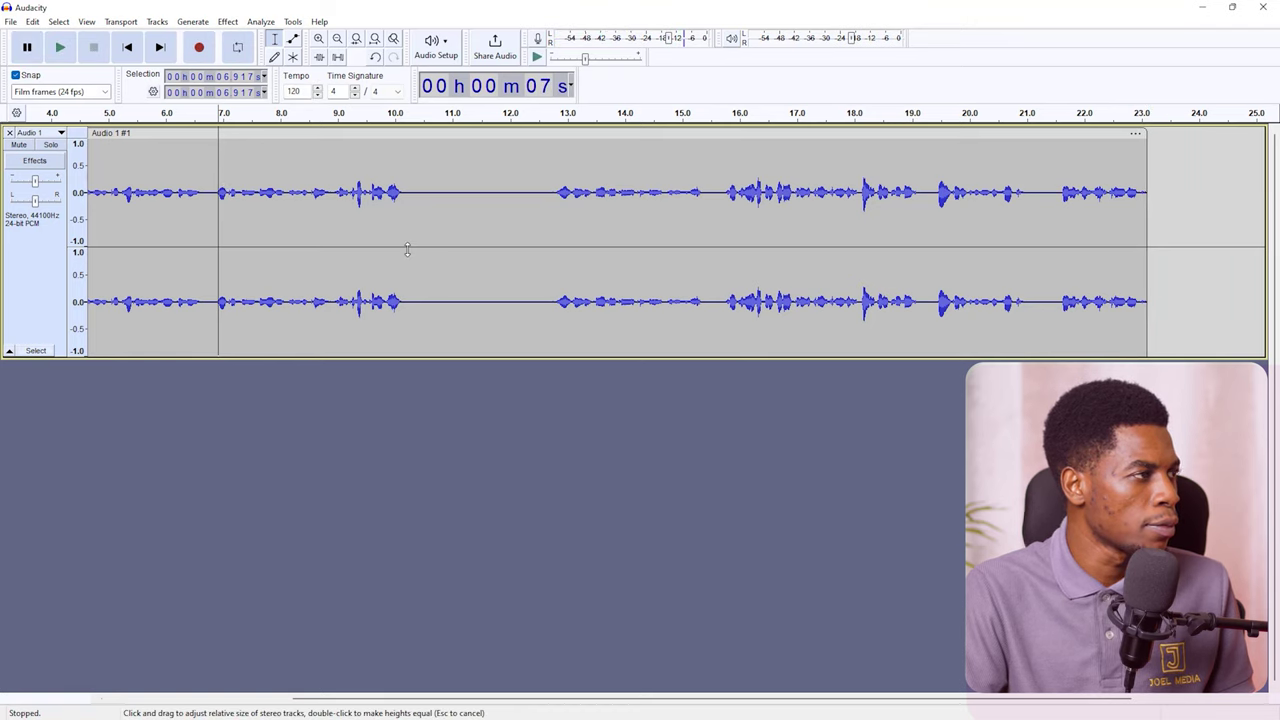
# - Play the recording twice from about 6.9 seconds and inspect the playback and recording level sliders
pyautogui.click(61, 50)
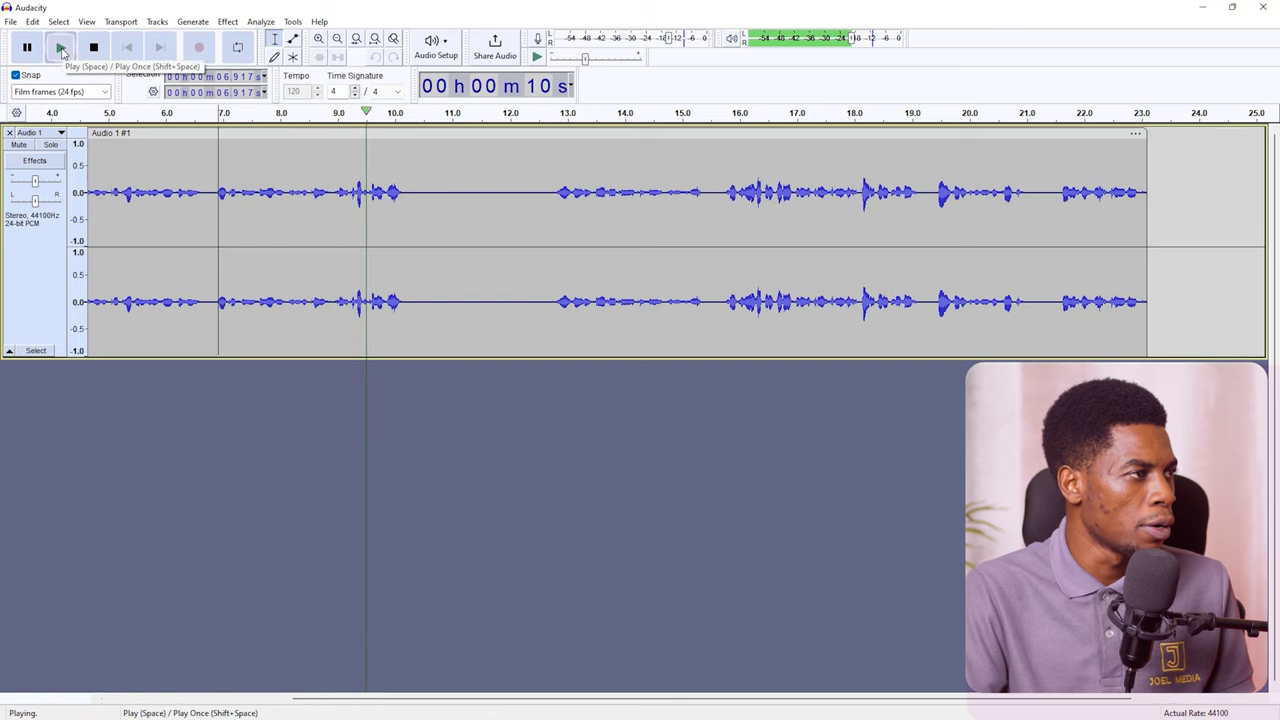
pyautogui.press('space')
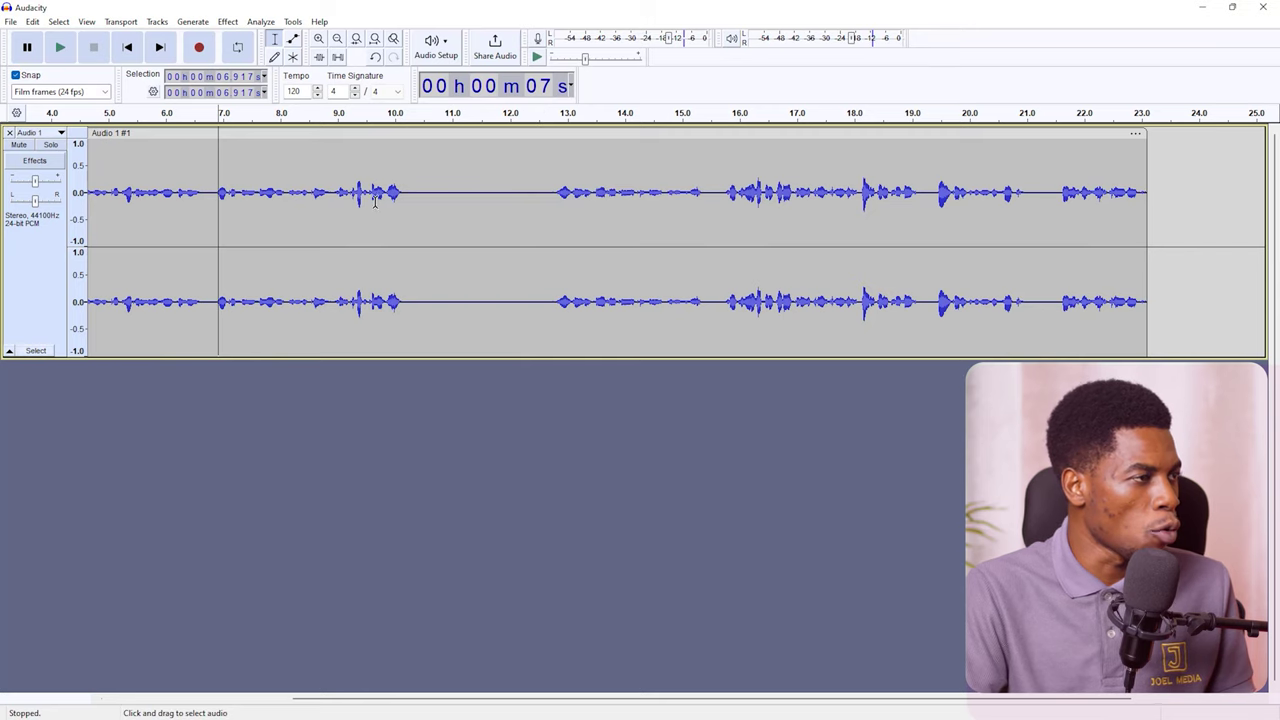
pyautogui.click(214, 188)
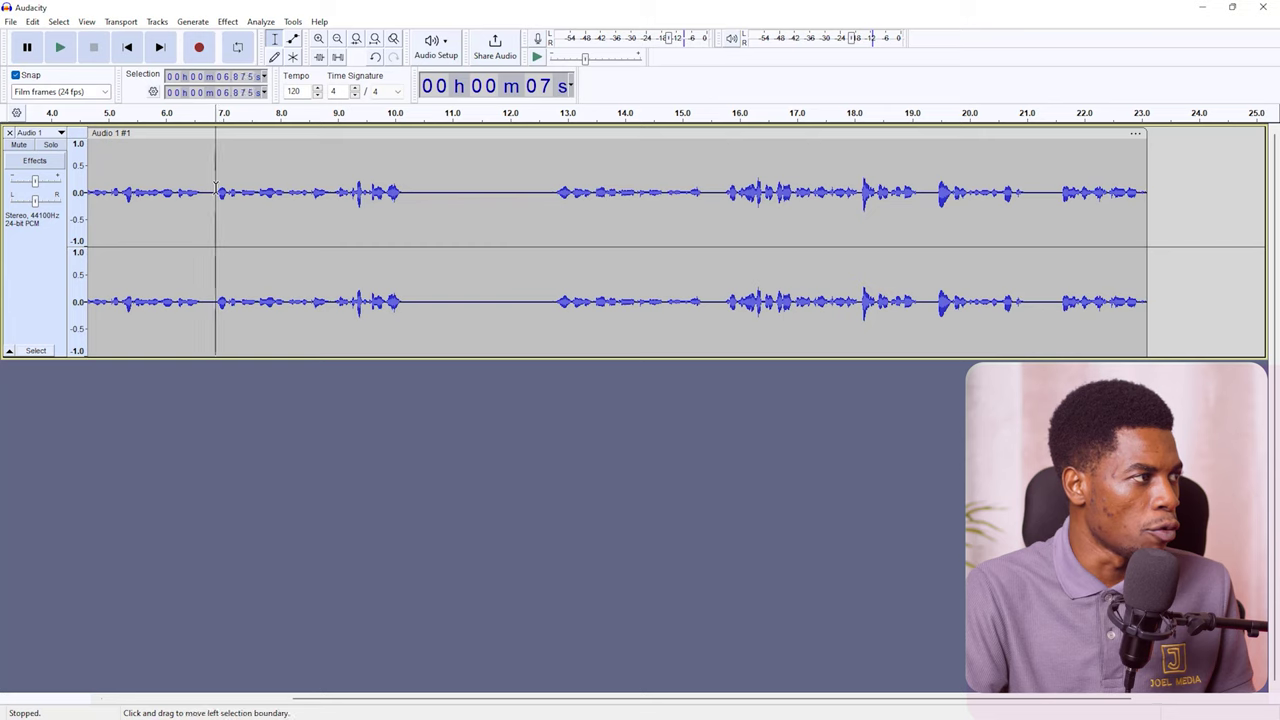
pyautogui.click(60, 48)
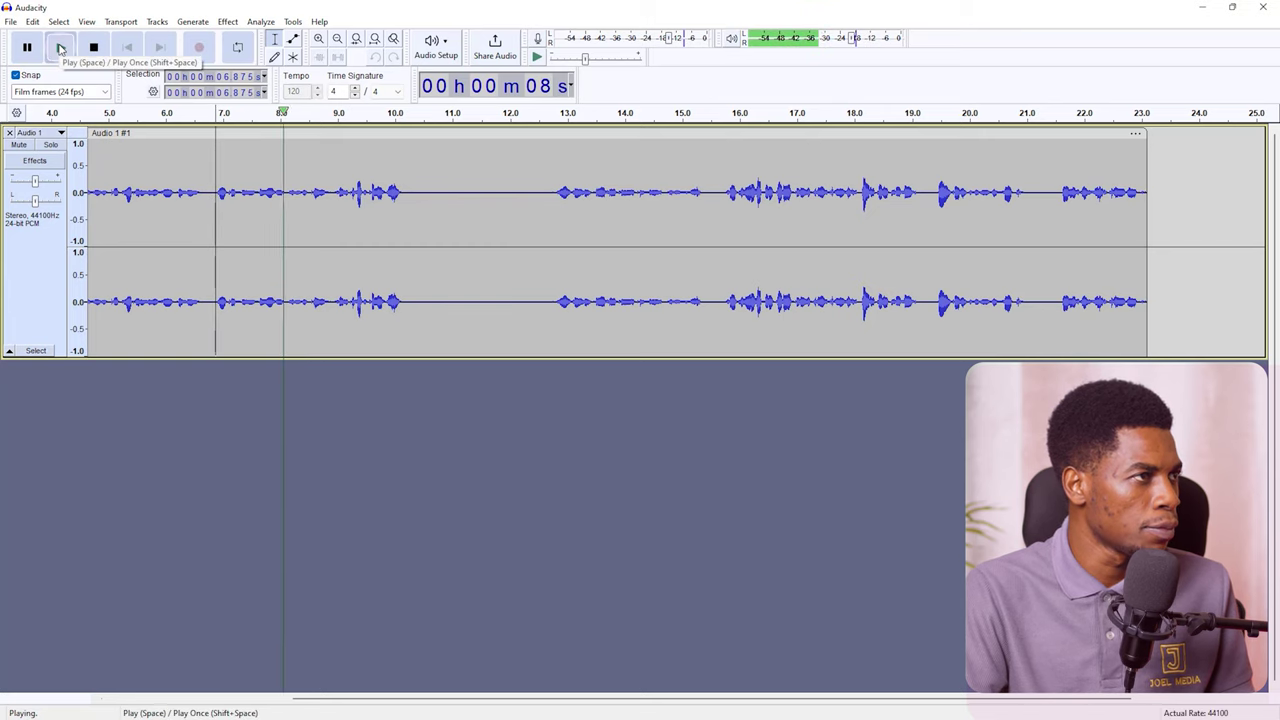
pyautogui.press('space')
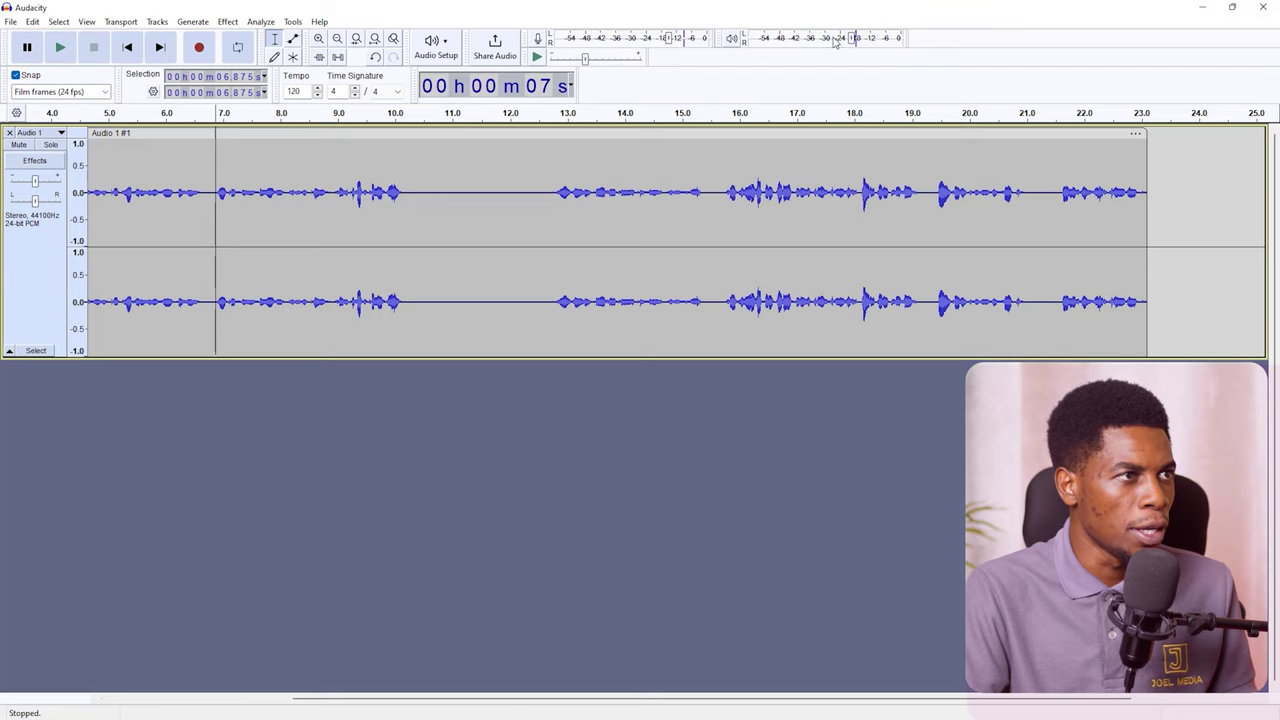
pyautogui.moveTo(849, 40)
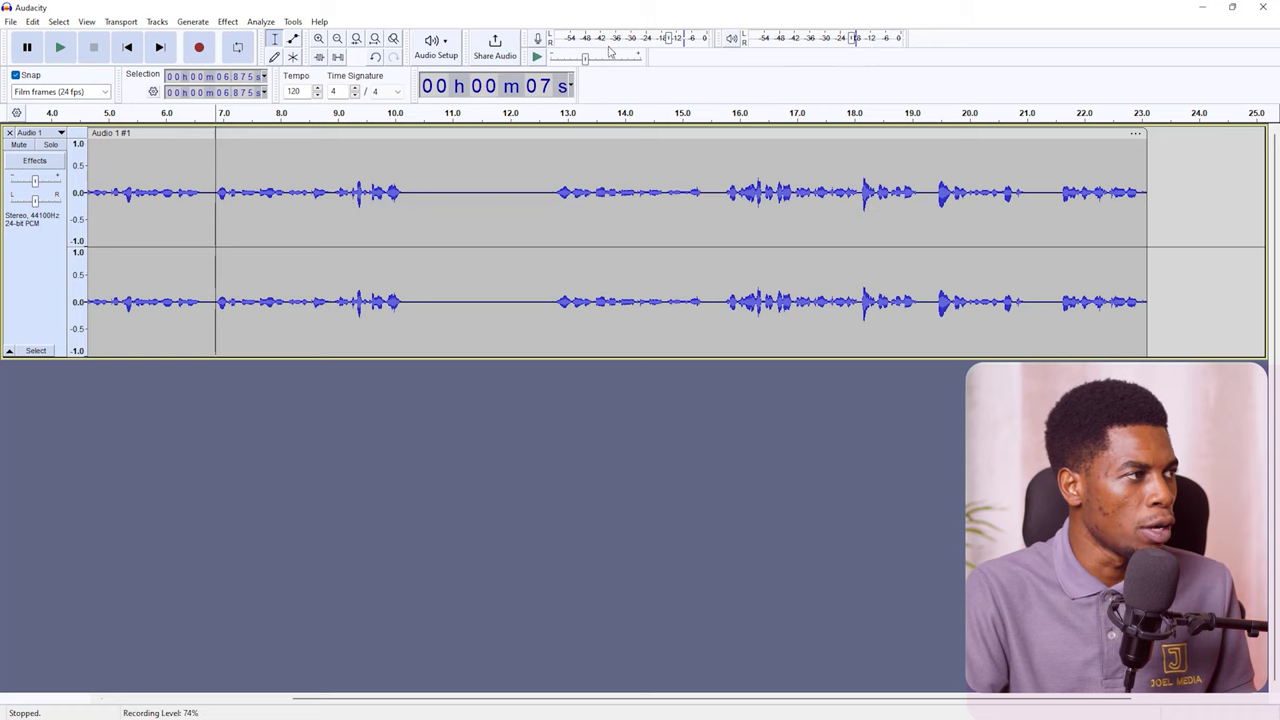
pyautogui.moveTo(675, 42)
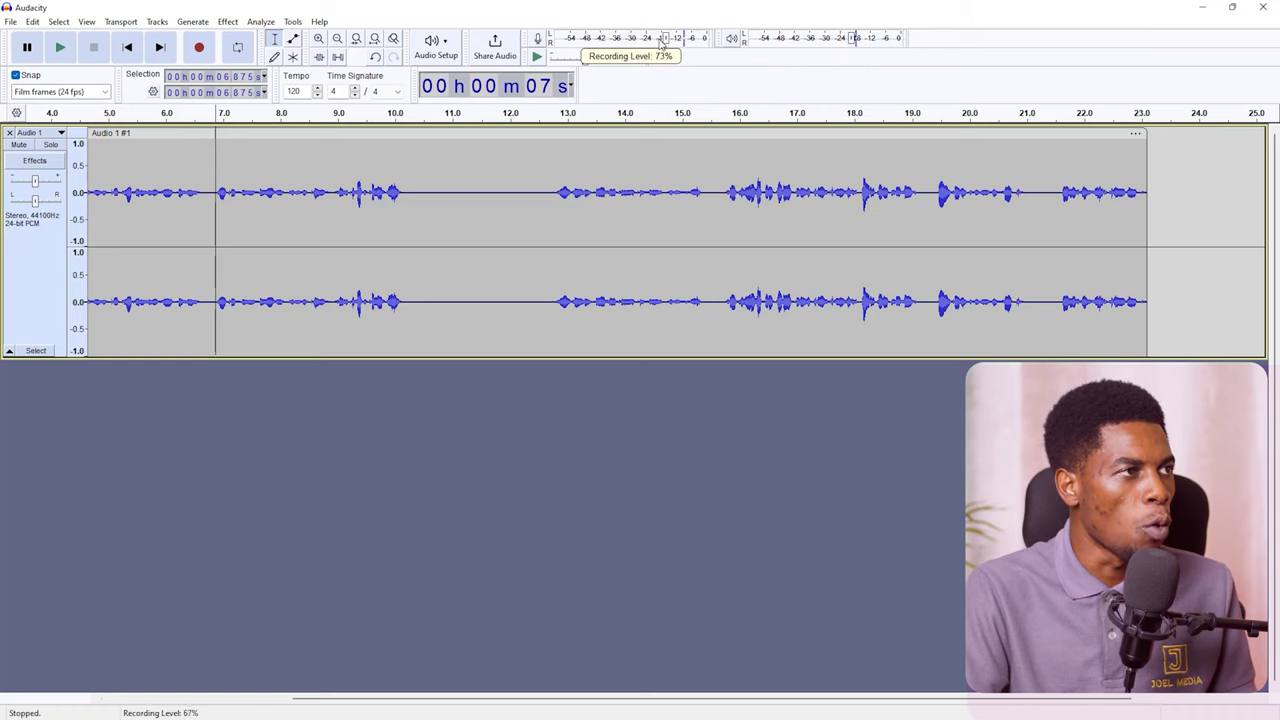
# - Select and delete all the recorded audio, leaving the stereo track empty
pyautogui.click(1147, 196)
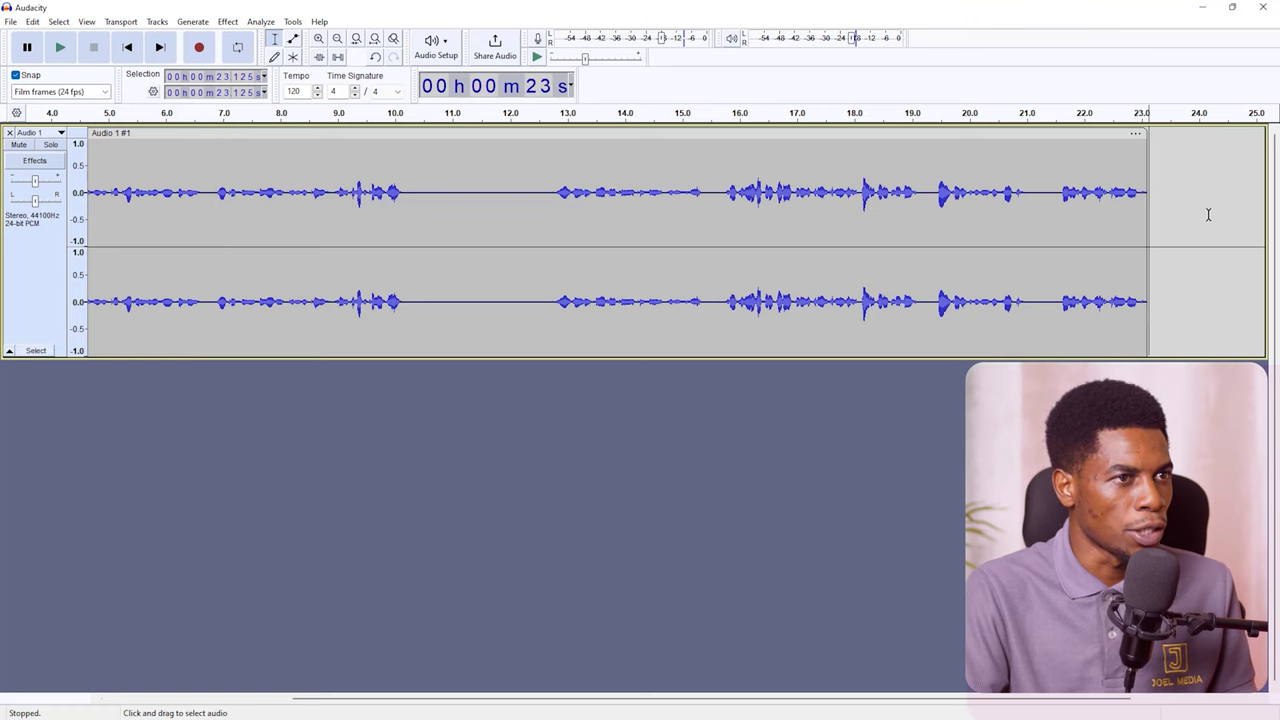
pyautogui.moveTo(1155, 197); pyautogui.dragTo(66, 212)
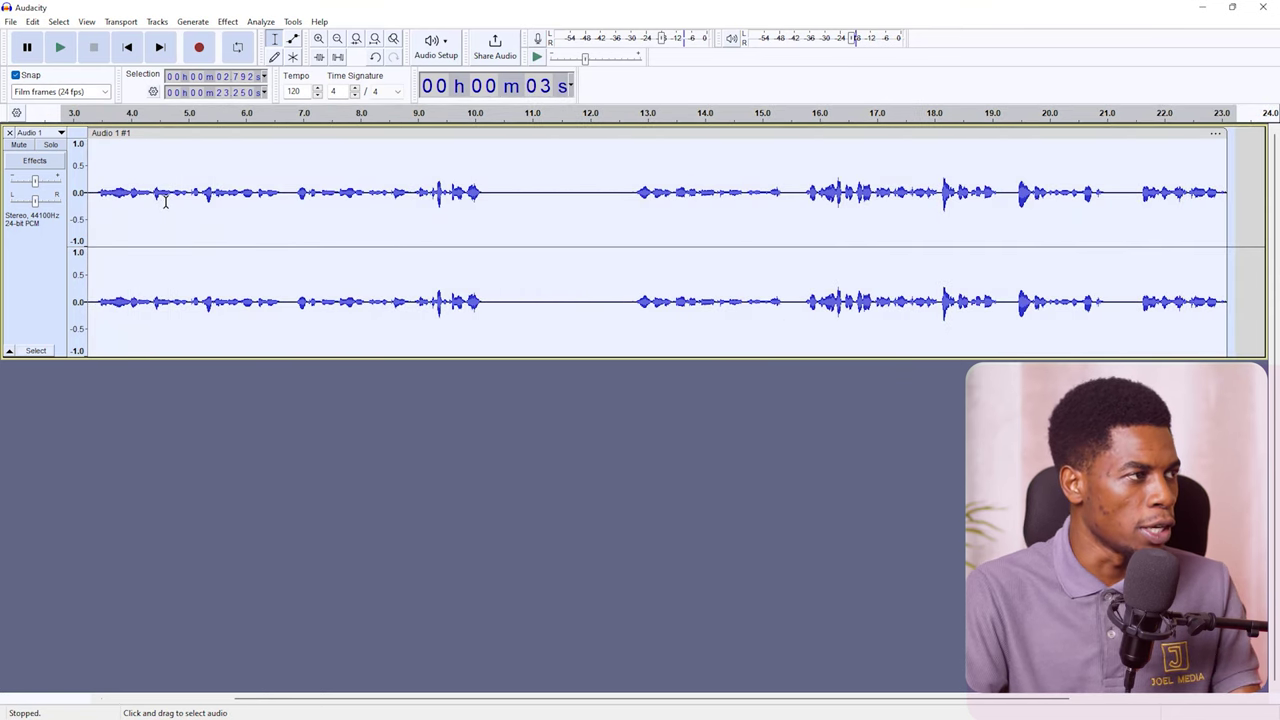
pyautogui.press('Delete')
pyautogui.moveTo(200, 195); pyautogui.dragTo(89, 210)
pyautogui.click(311, 214)
pyautogui.moveTo(265, 195); pyautogui.dragTo(62, 197)
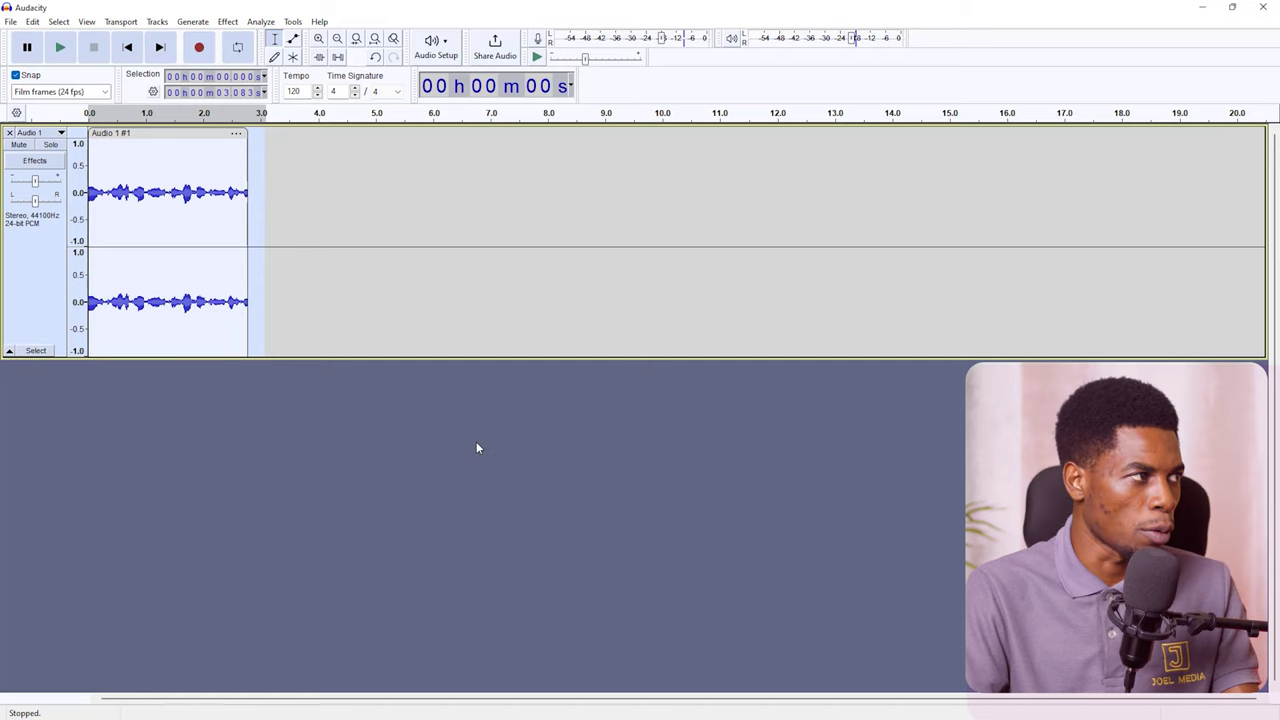
pyautogui.press('Delete')
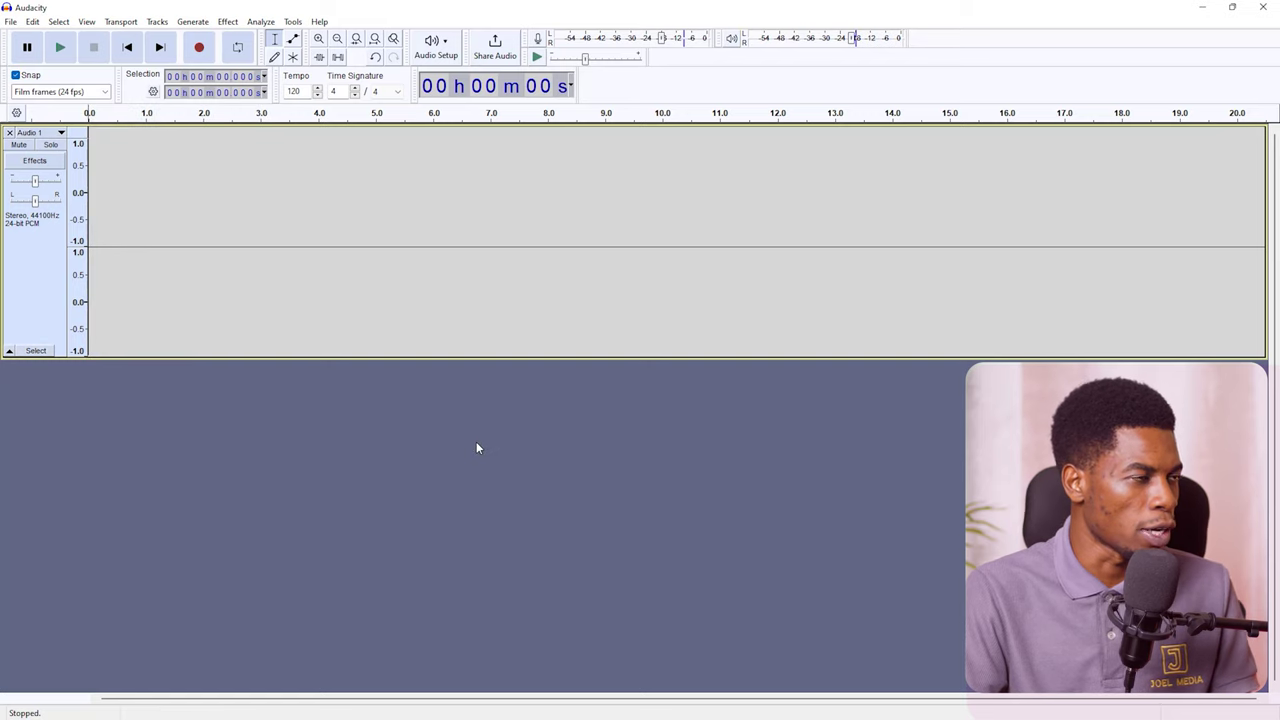
# - Record about 18 seconds of voice on the empty track with the recording level raised to maximum, and place the cursor at about 7.2 seconds
pyautogui.click(203, 51)
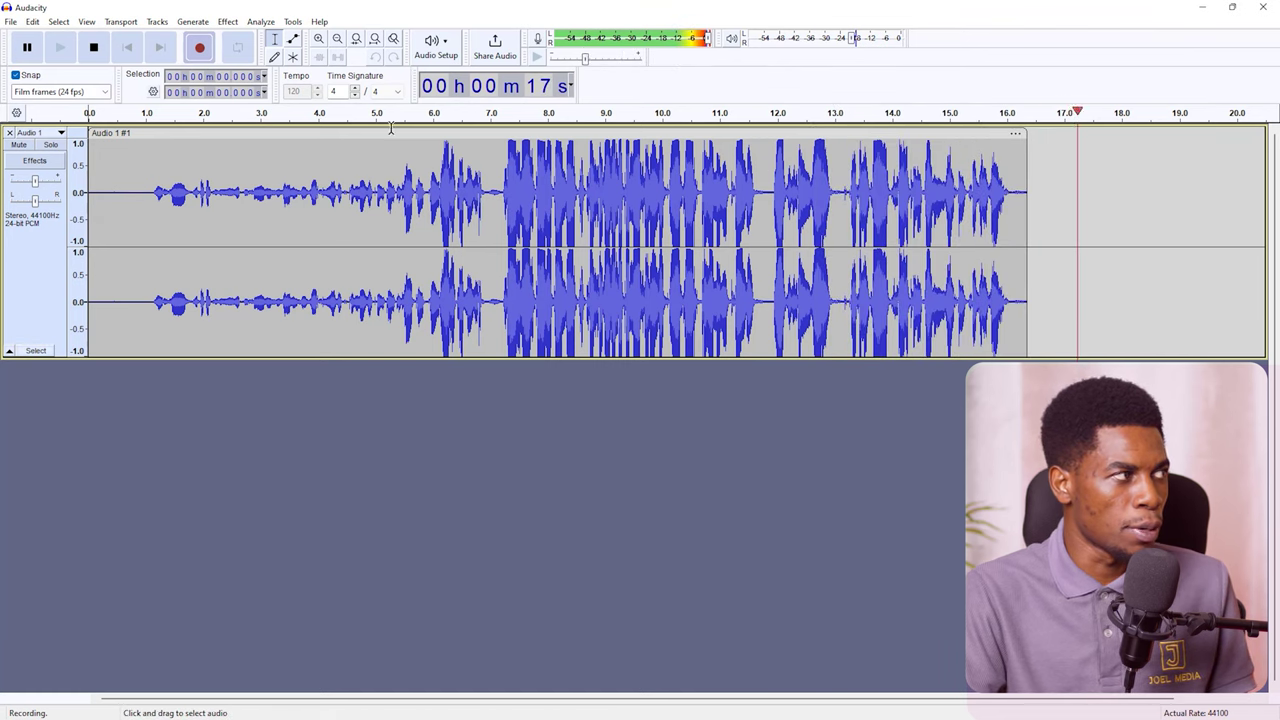
pyautogui.press('space')
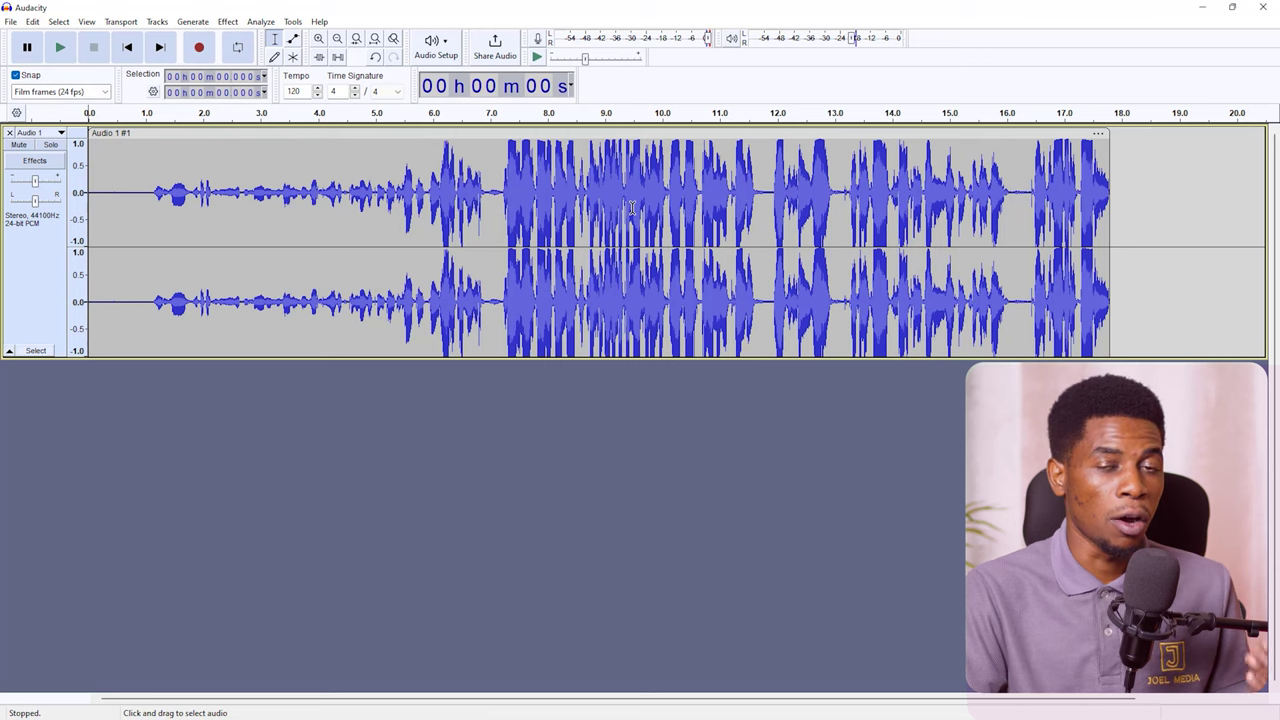
pyautogui.click(499, 193)
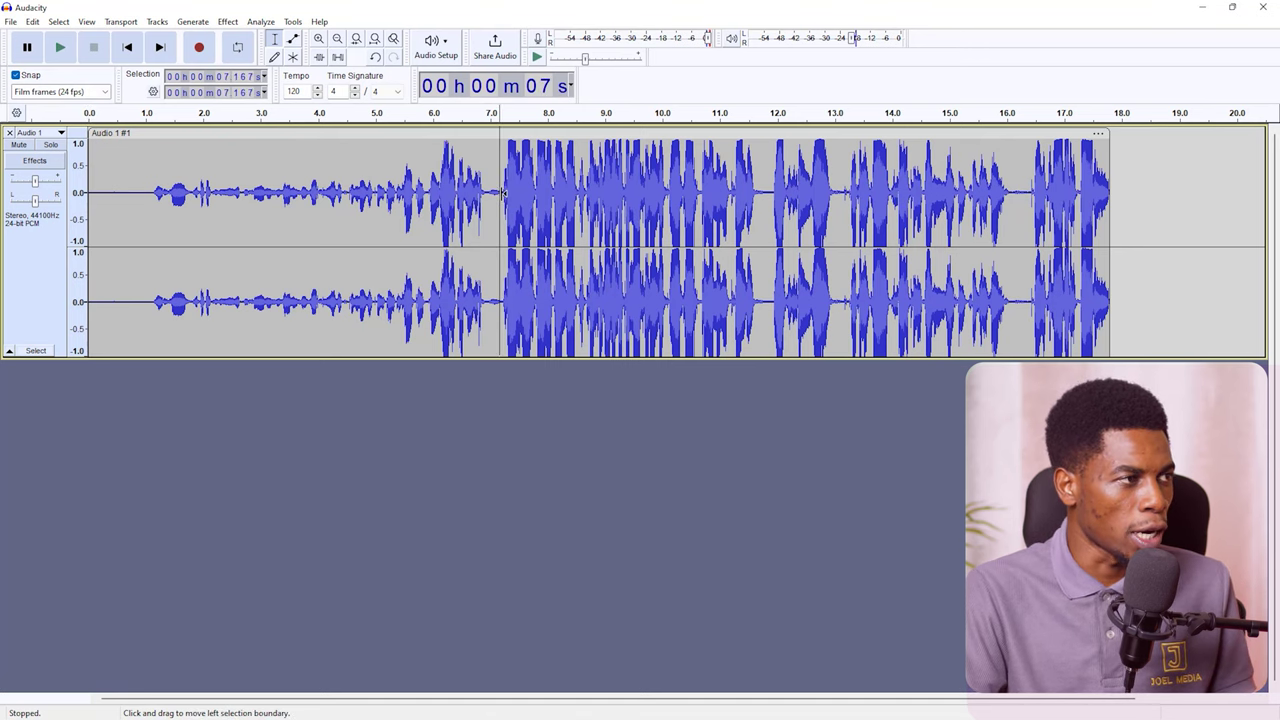
# - Play the recording from about 7.2 seconds, and record about 8 more seconds of voice at its end with the recording level at 84%
pyautogui.press('space')
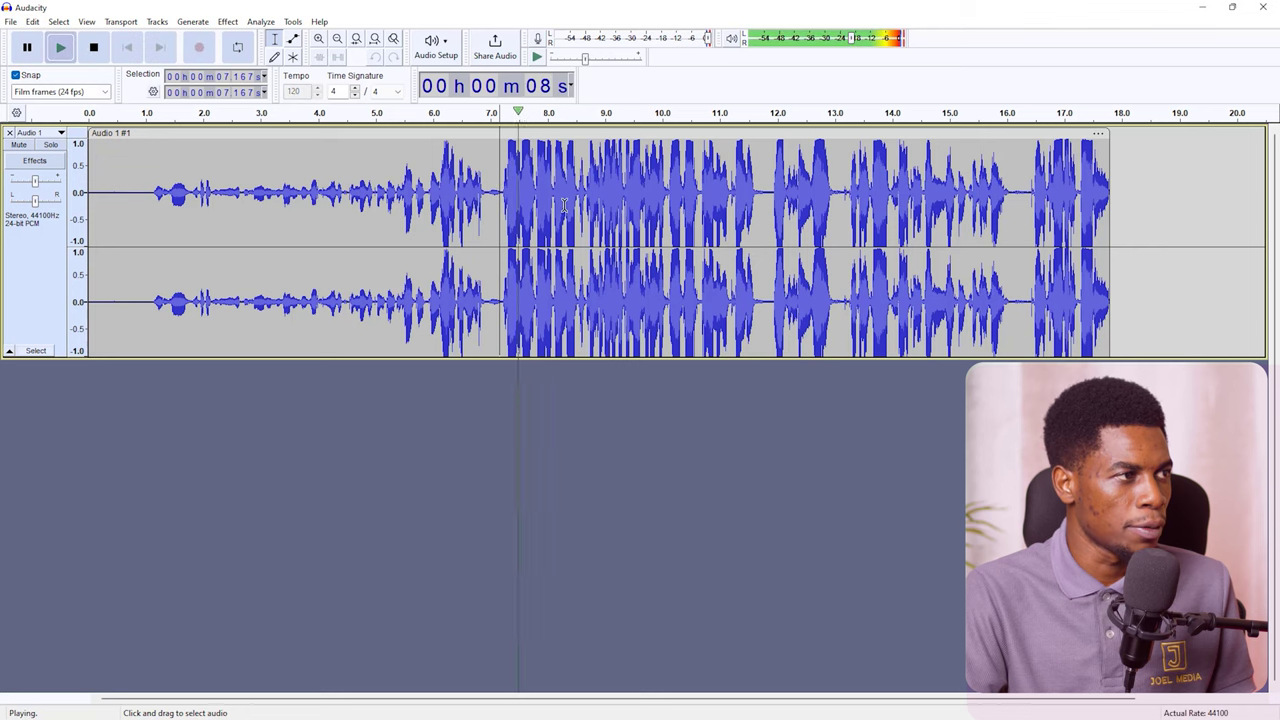
pyautogui.press('space')
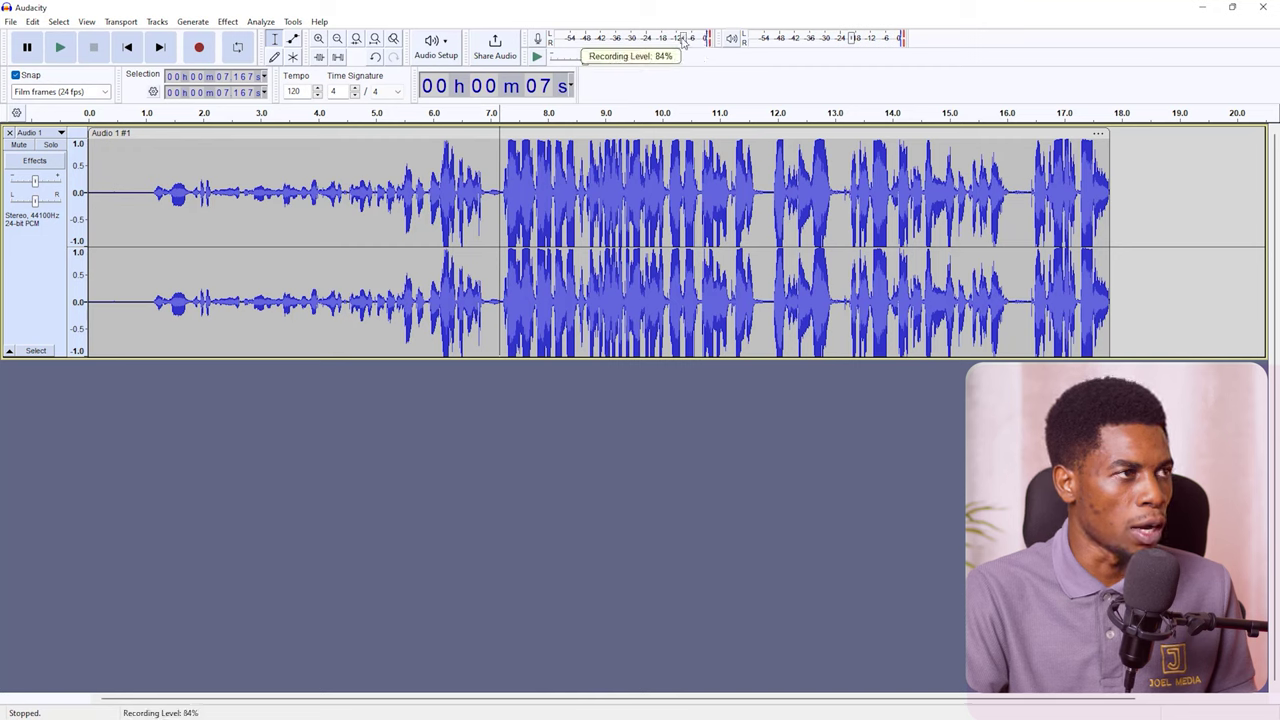
pyautogui.click(1110, 195)
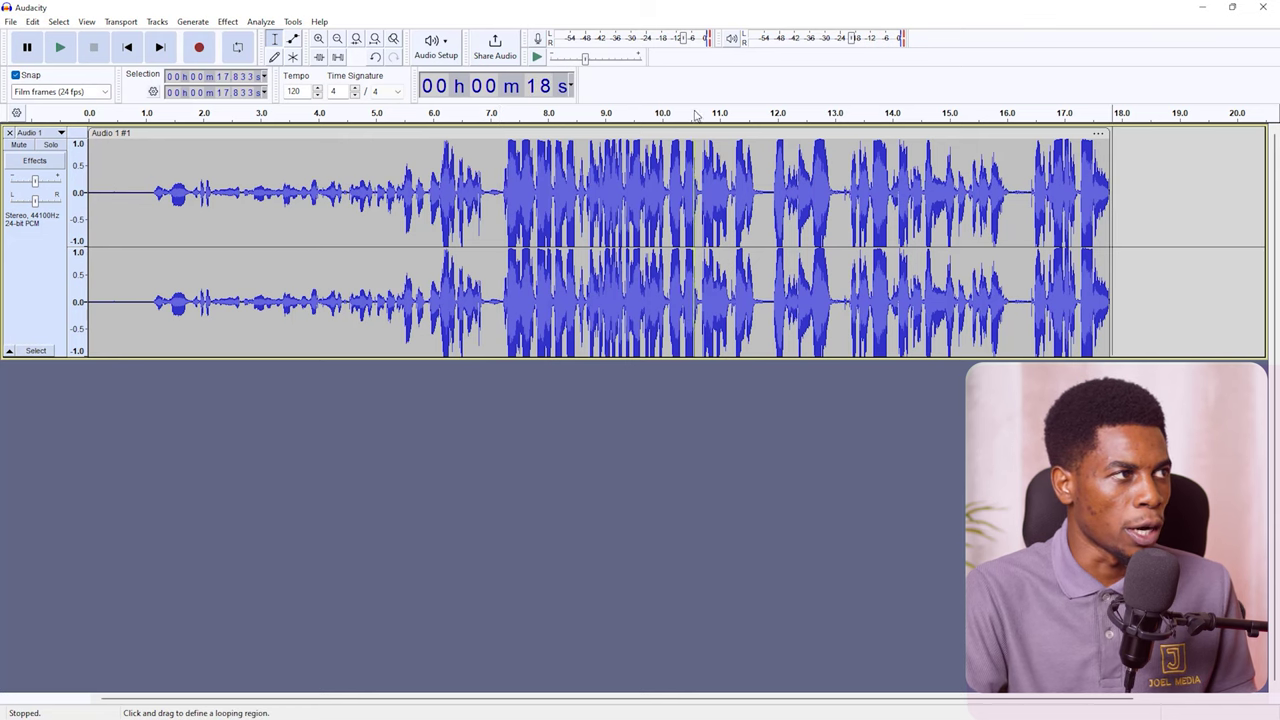
pyautogui.click(203, 50)
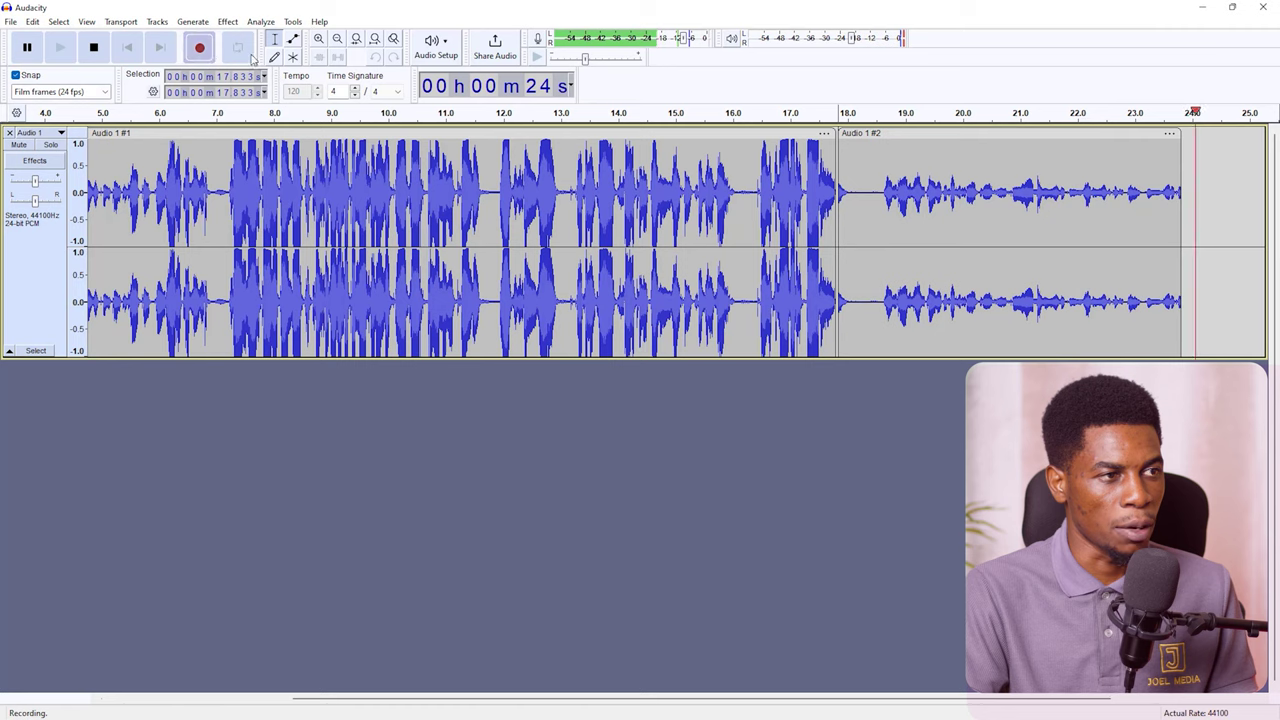
pyautogui.press('space')
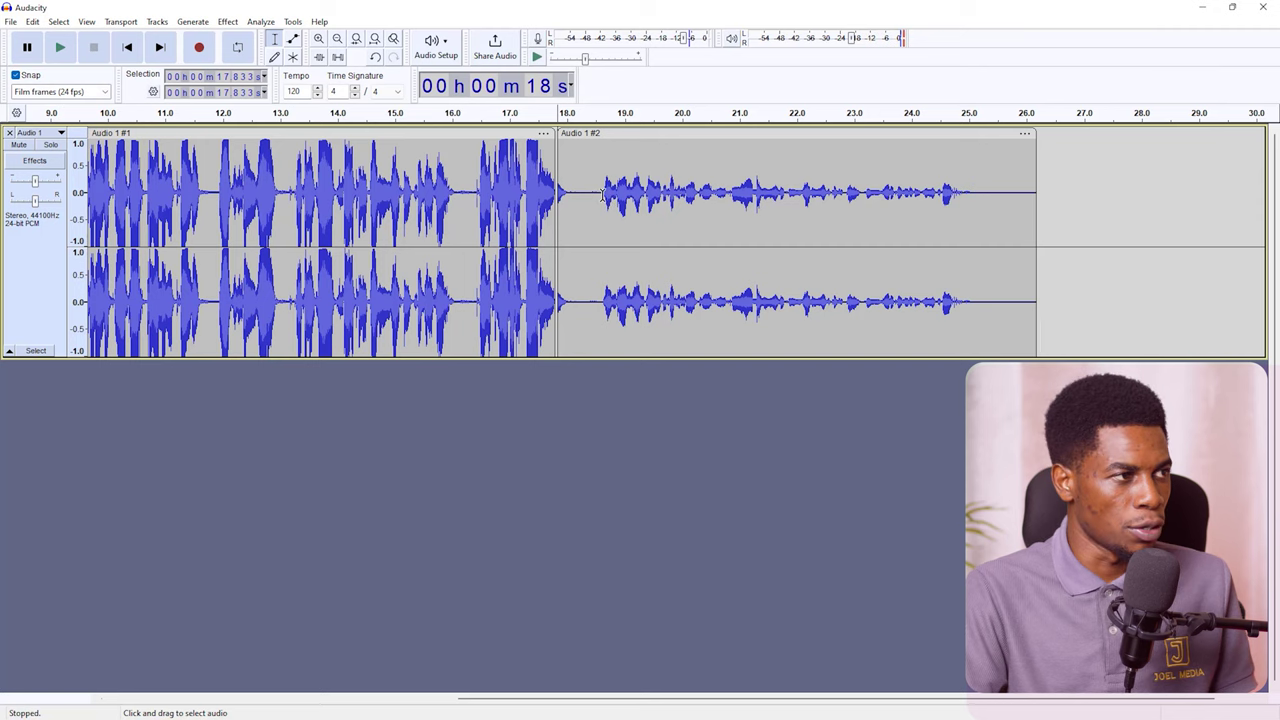
# - Play the second clip from about 18.6 seconds while raising the playback level to 100%, and lower the playback level slightly after stopping
pyautogui.click(603, 196)
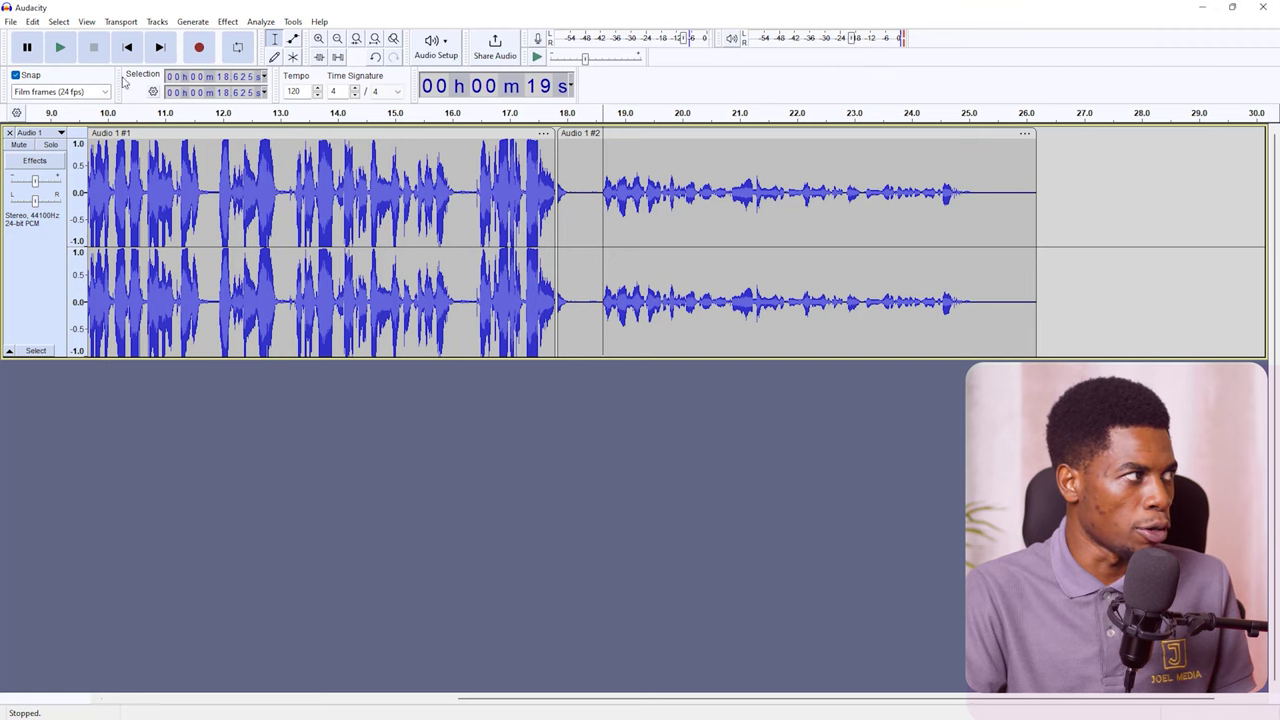
pyautogui.click(61, 48)
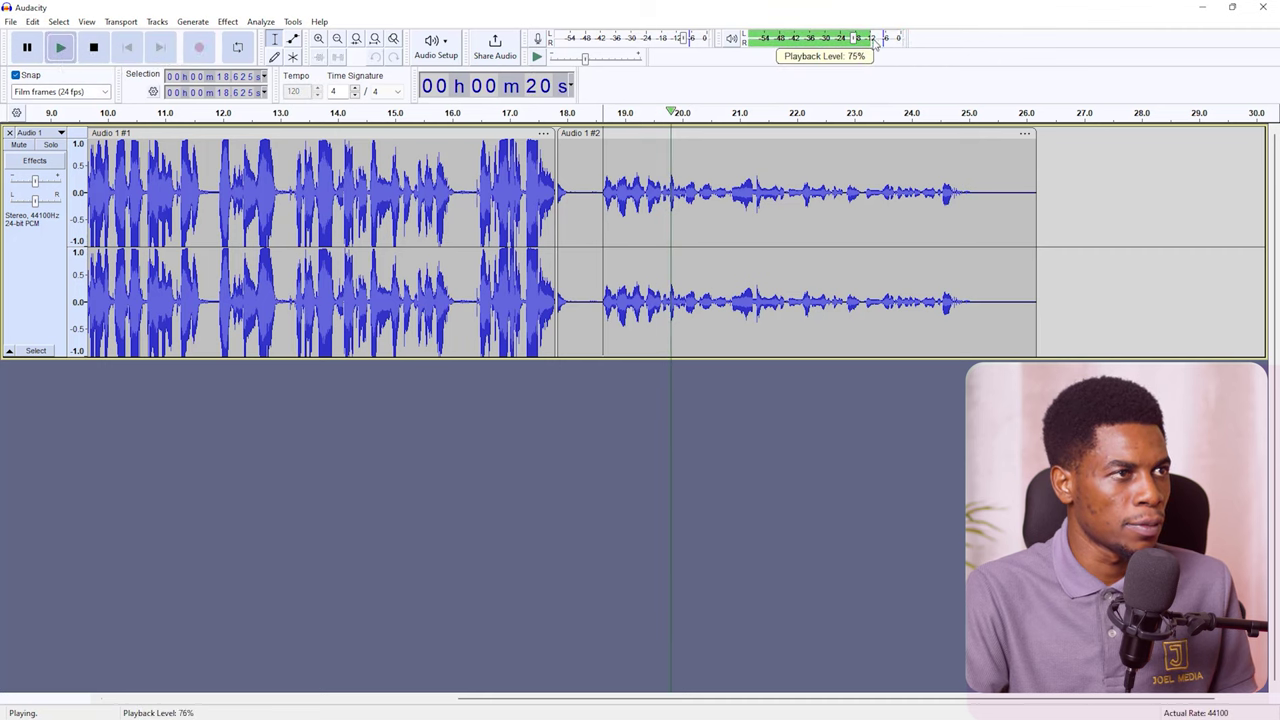
pyautogui.moveTo(905, 45); pyautogui.dragTo(961, 49)
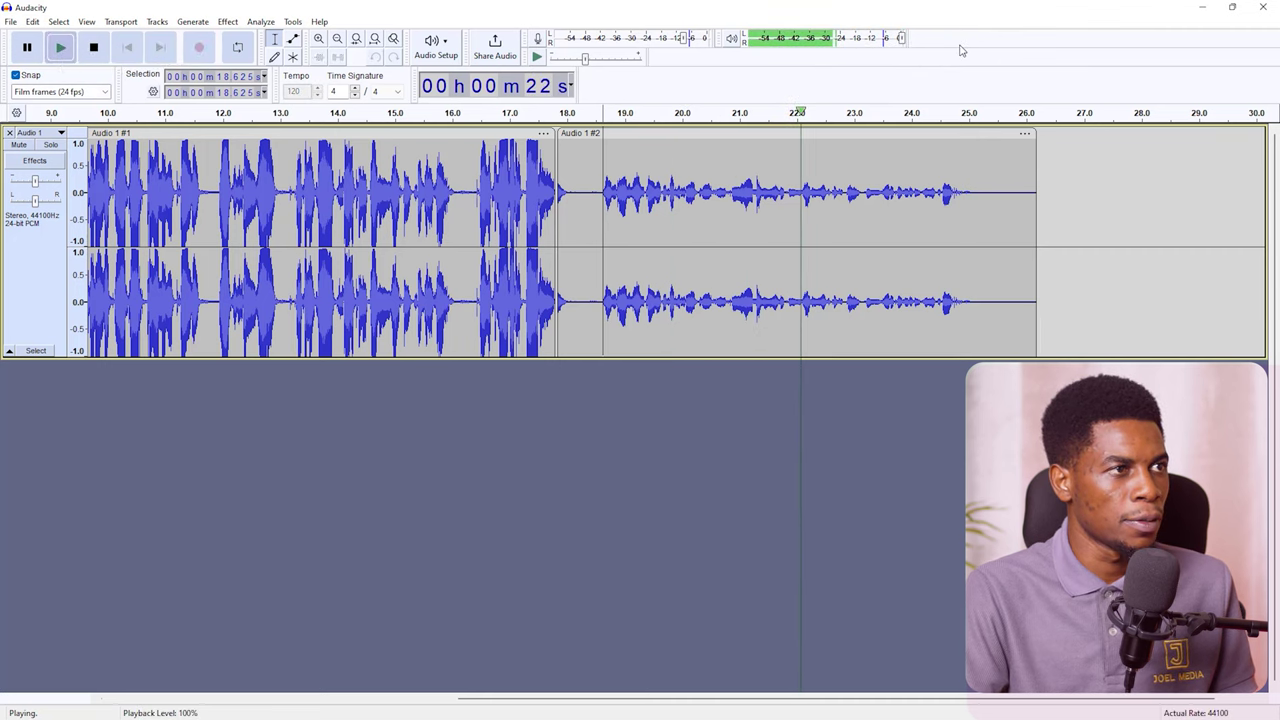
pyautogui.press('space')
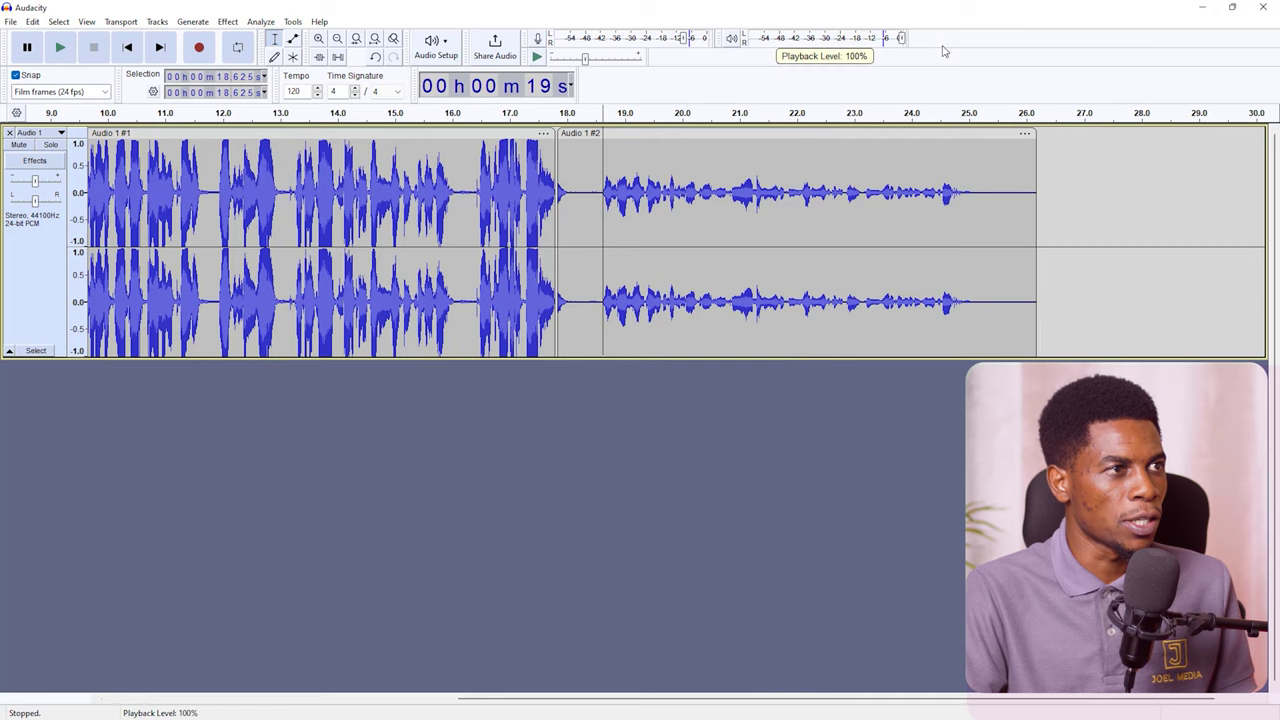
pyautogui.moveTo(901, 38); pyautogui.dragTo(885, 40)
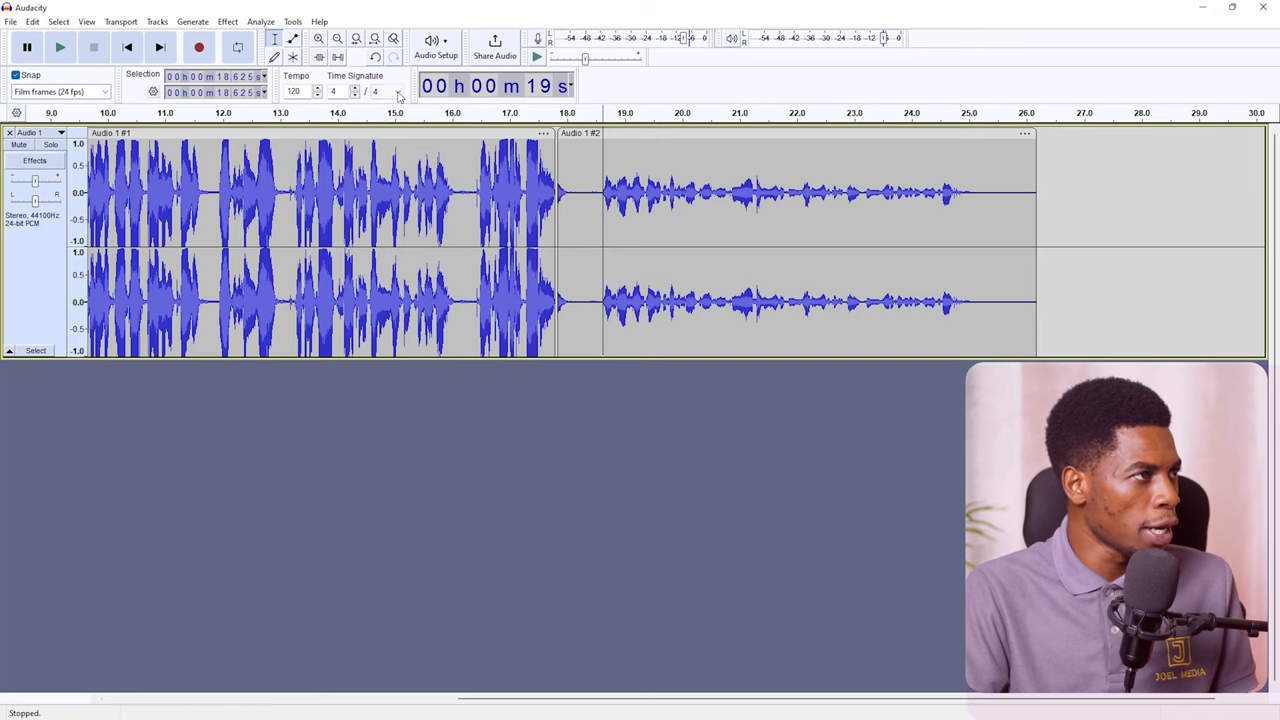
# - Examine the audio setup options for the host, playback device, recording device and recording channels, and close them
pyautogui.click(446, 46)
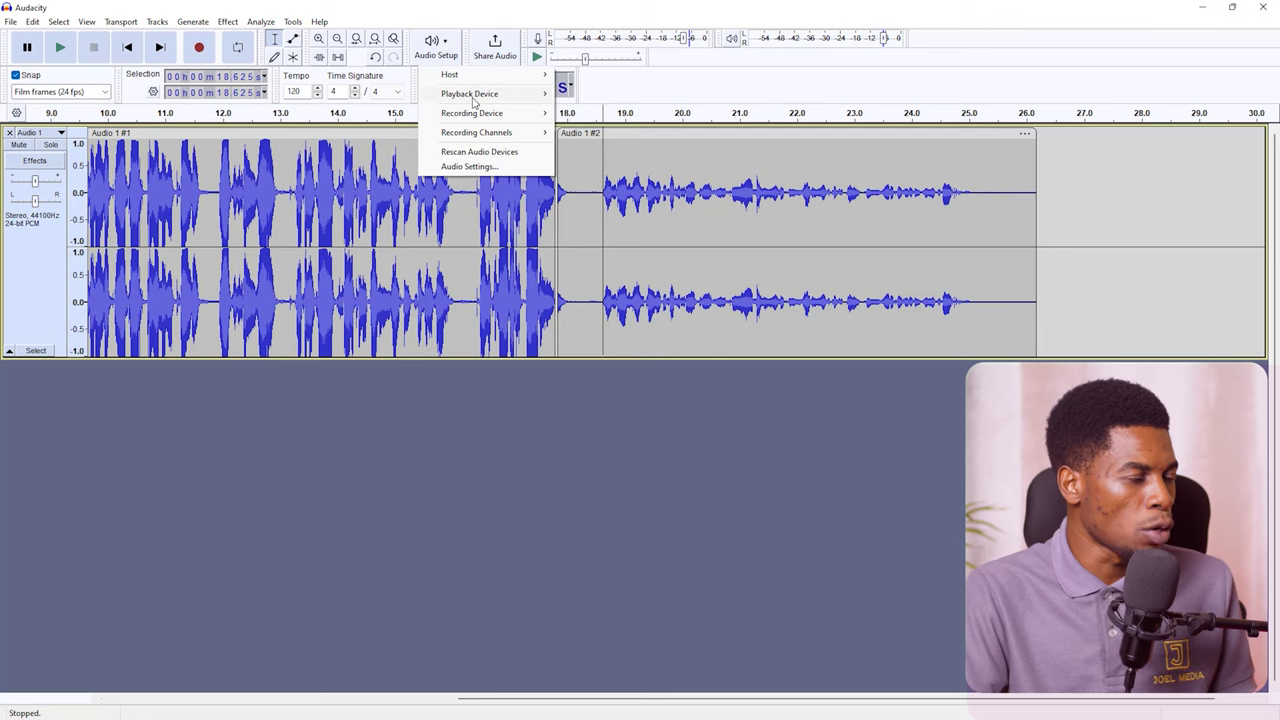
pyautogui.moveTo(474, 100)
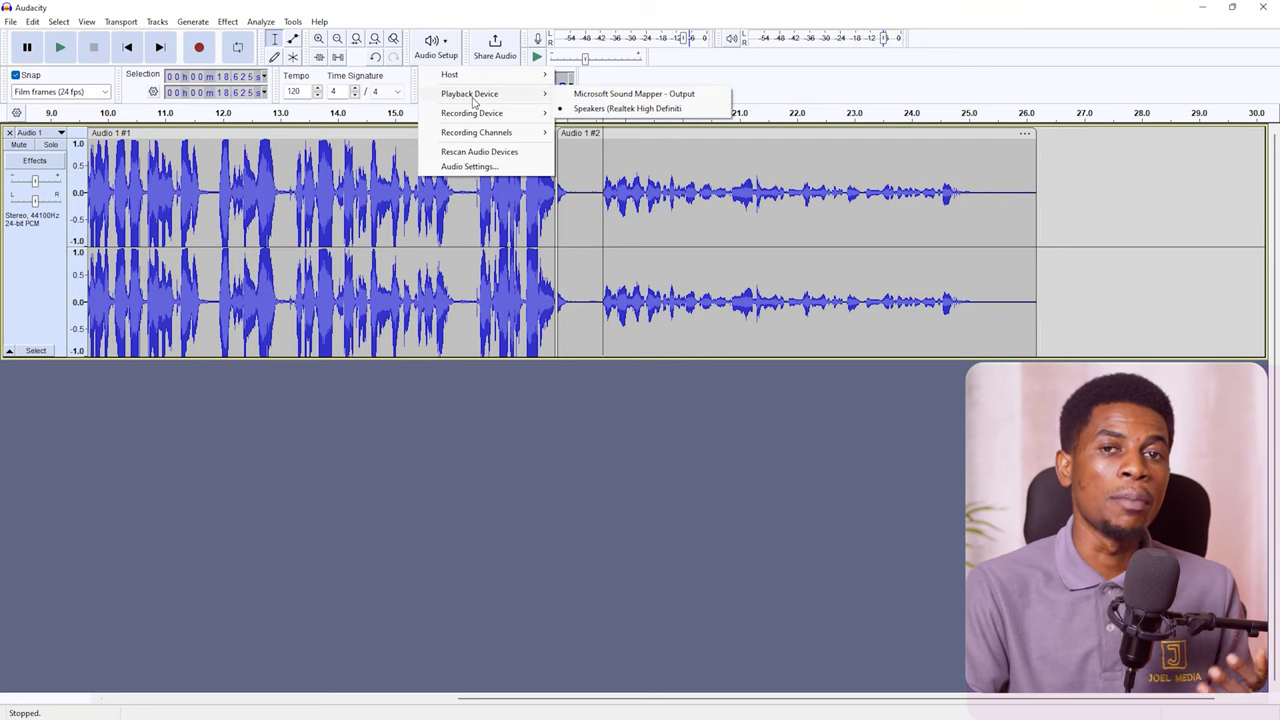
pyautogui.click(34, 21)
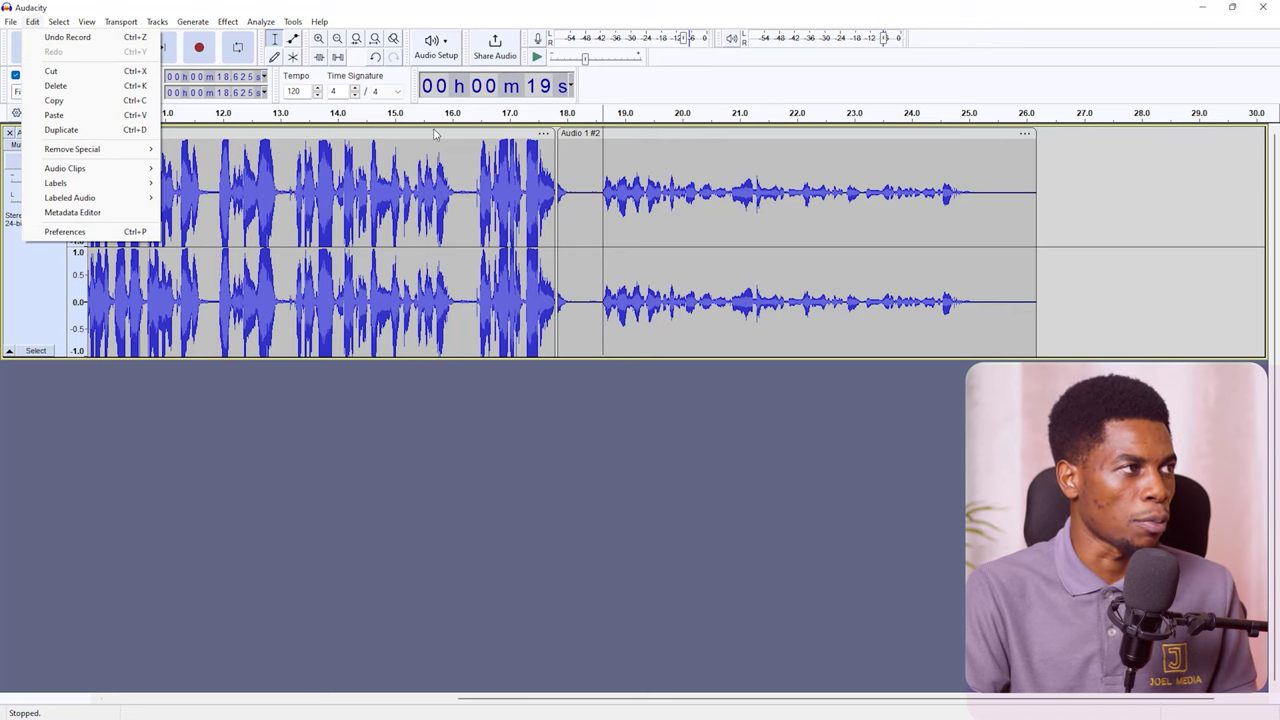
pyautogui.click(446, 47)
pyautogui.click(446, 47)
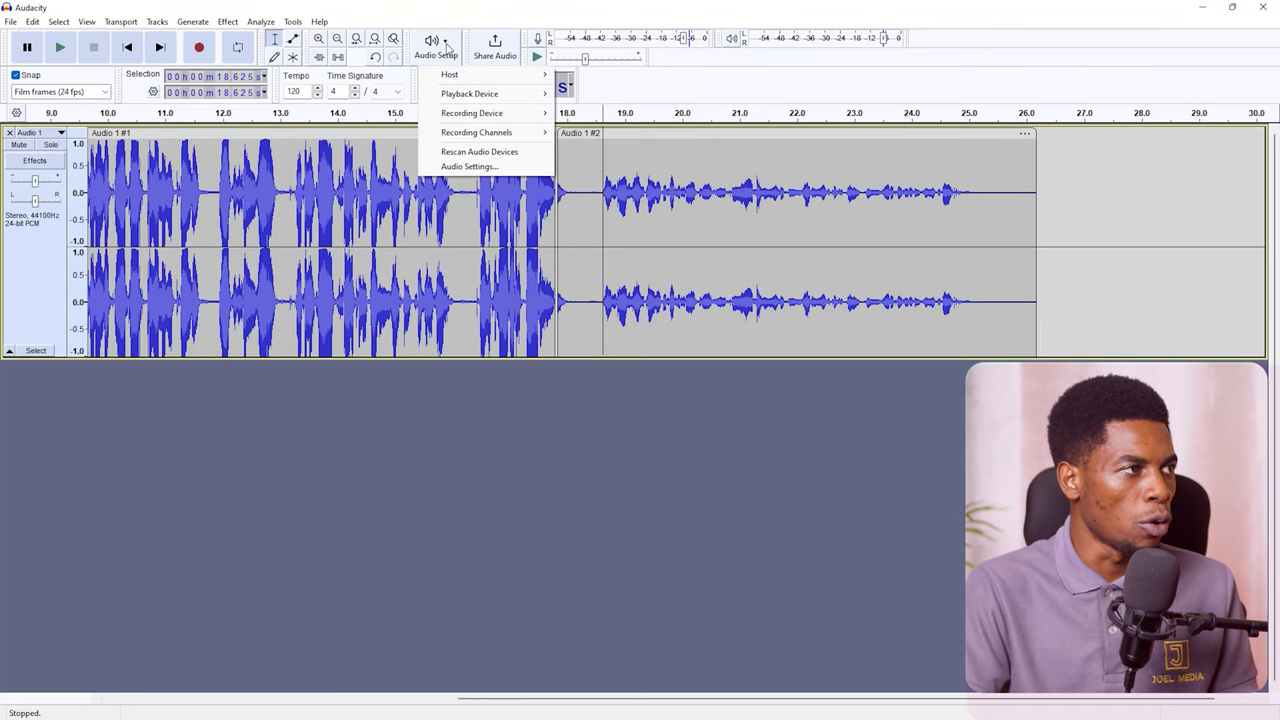
pyautogui.click(446, 47)
pyautogui.click(446, 47)
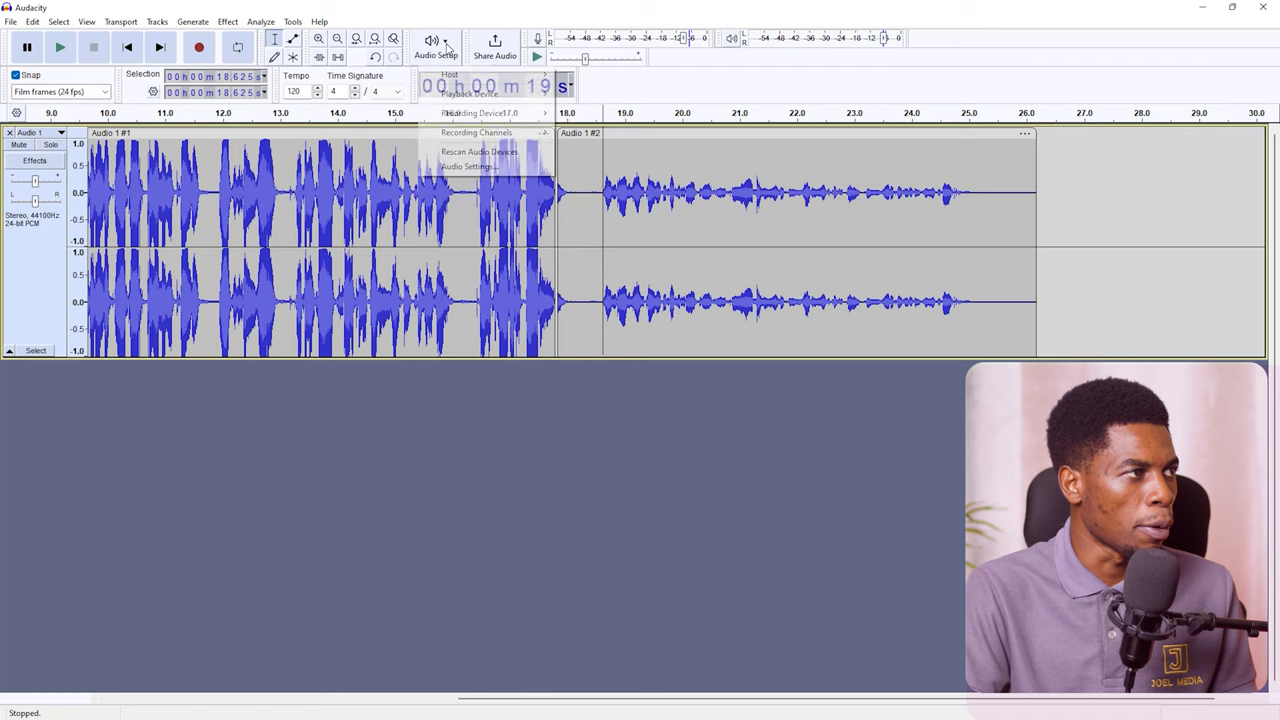
pyautogui.moveTo(515, 77)
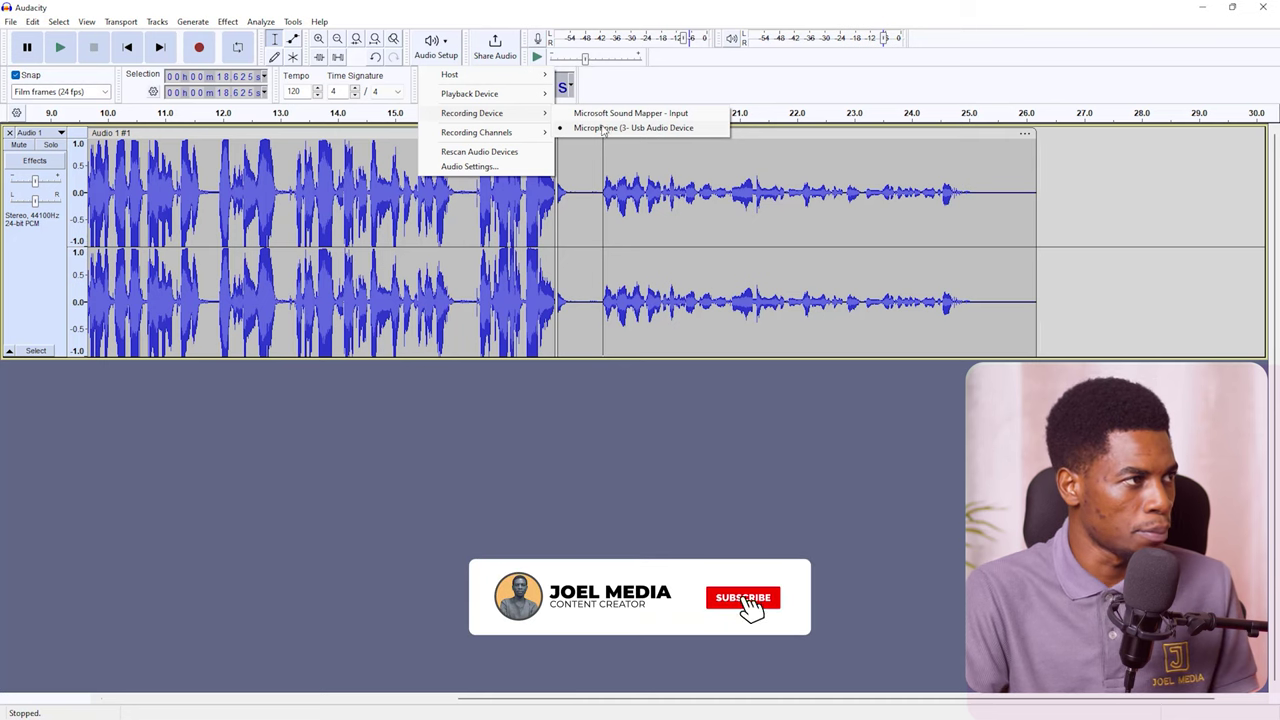
pyautogui.moveTo(546, 137)
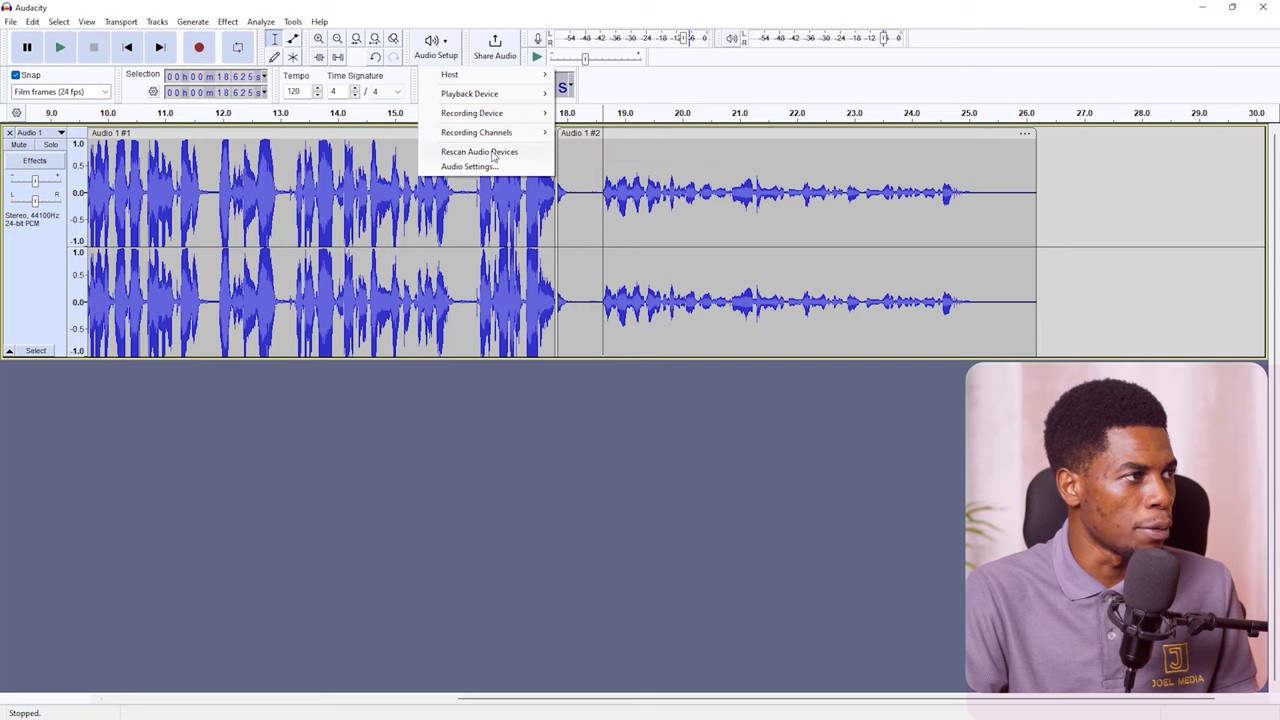
pyautogui.click(593, 183)
pyautogui.click(593, 183)
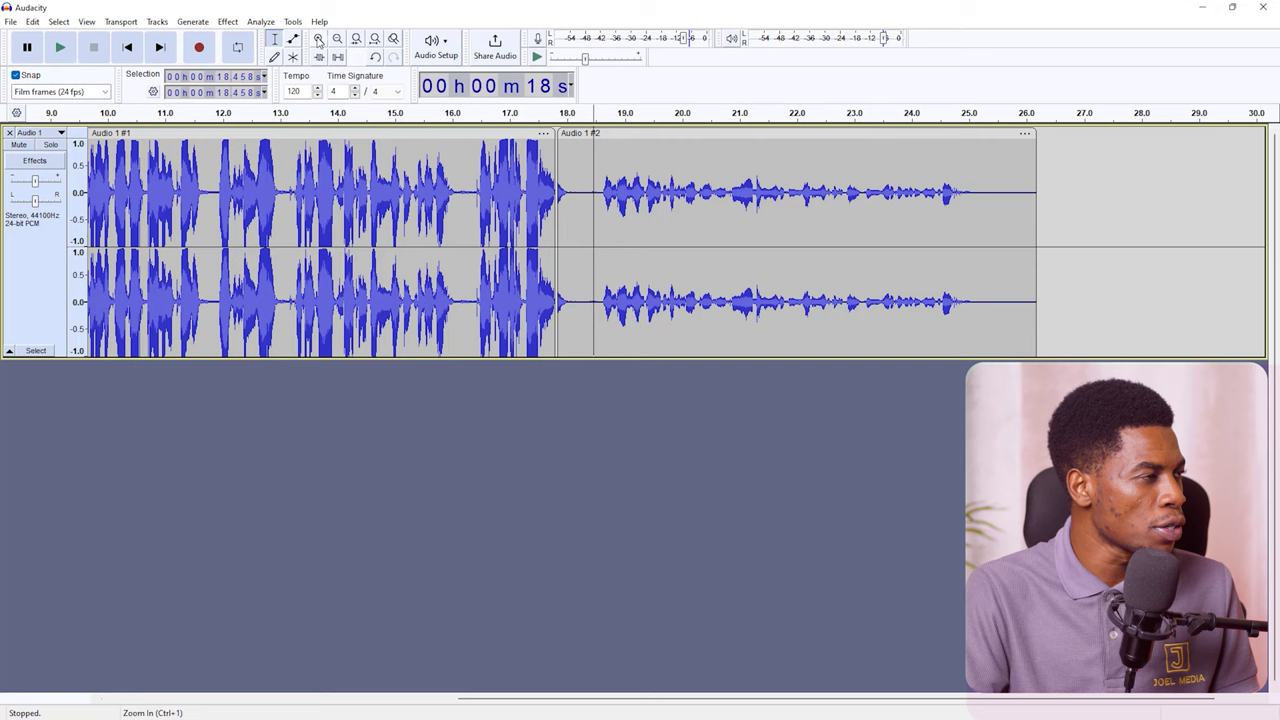
# - Save the project to the computer as "tutorial" in the 19. Kudesign Business Card folder, choosing not to show the project-save warning again
pyautogui.click(12, 23)
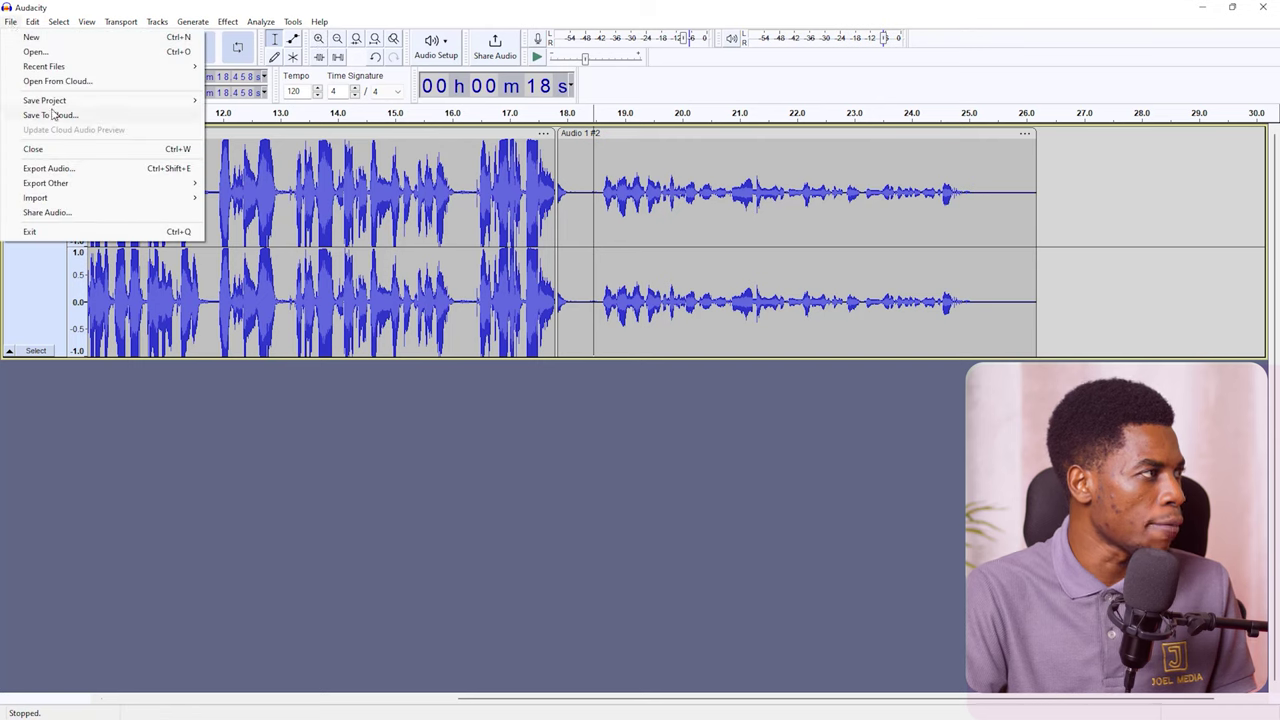
pyautogui.moveTo(70, 102)
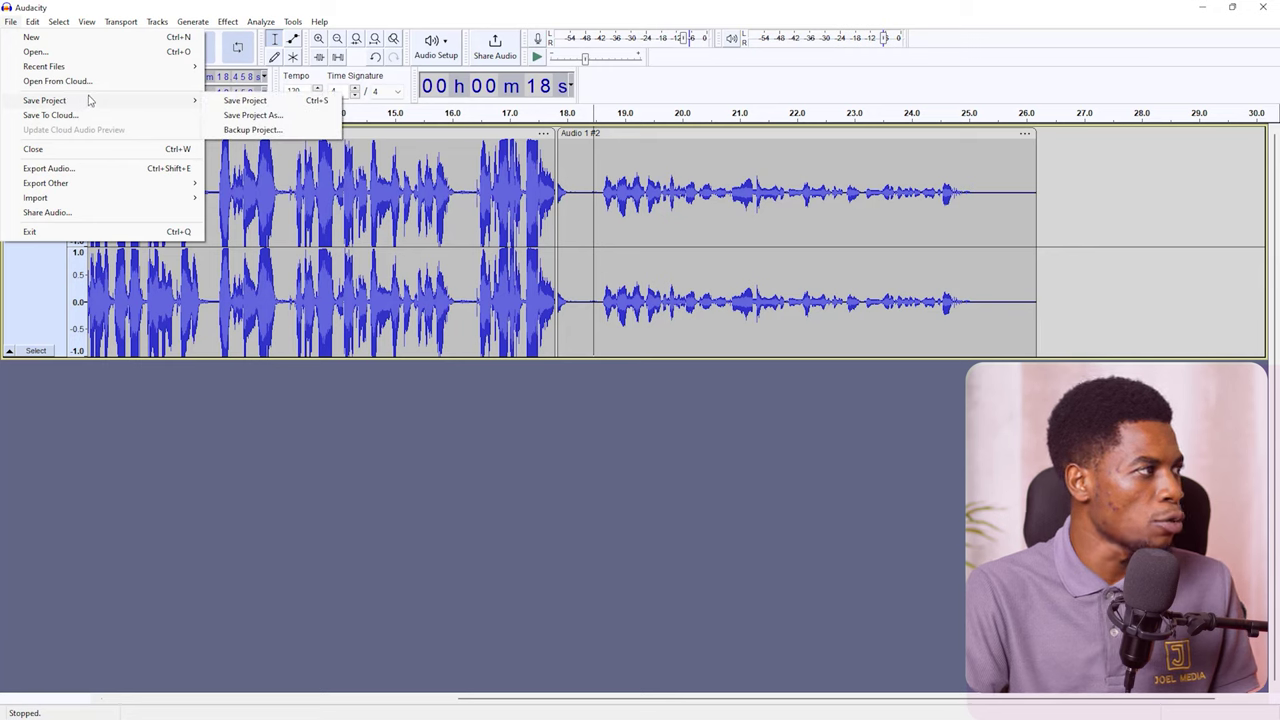
pyautogui.click(259, 104)
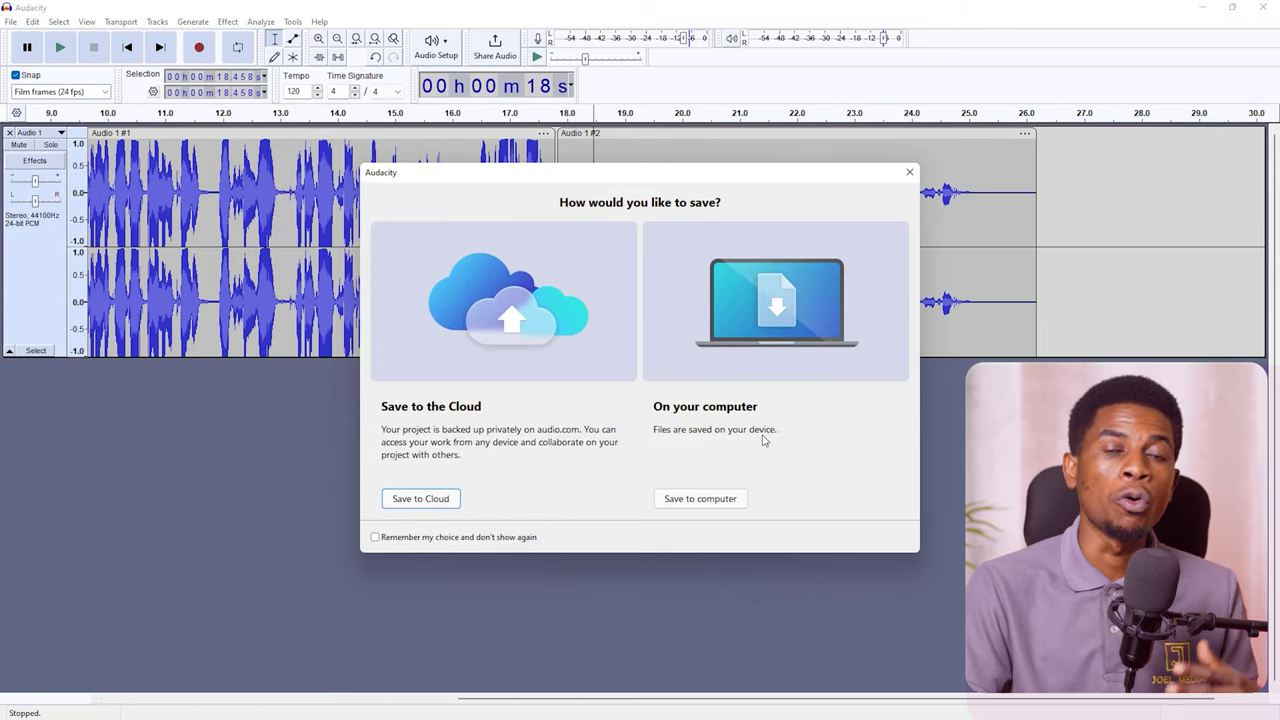
pyautogui.click(701, 498)
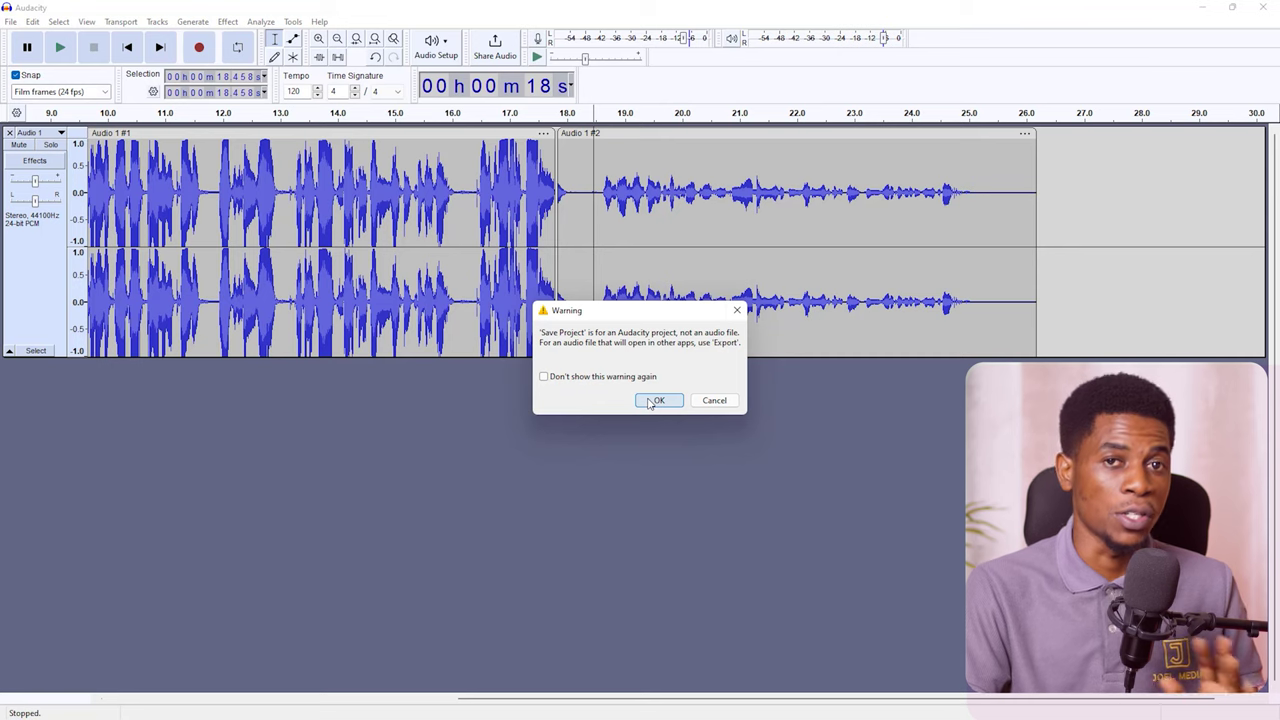
pyautogui.click(589, 379)
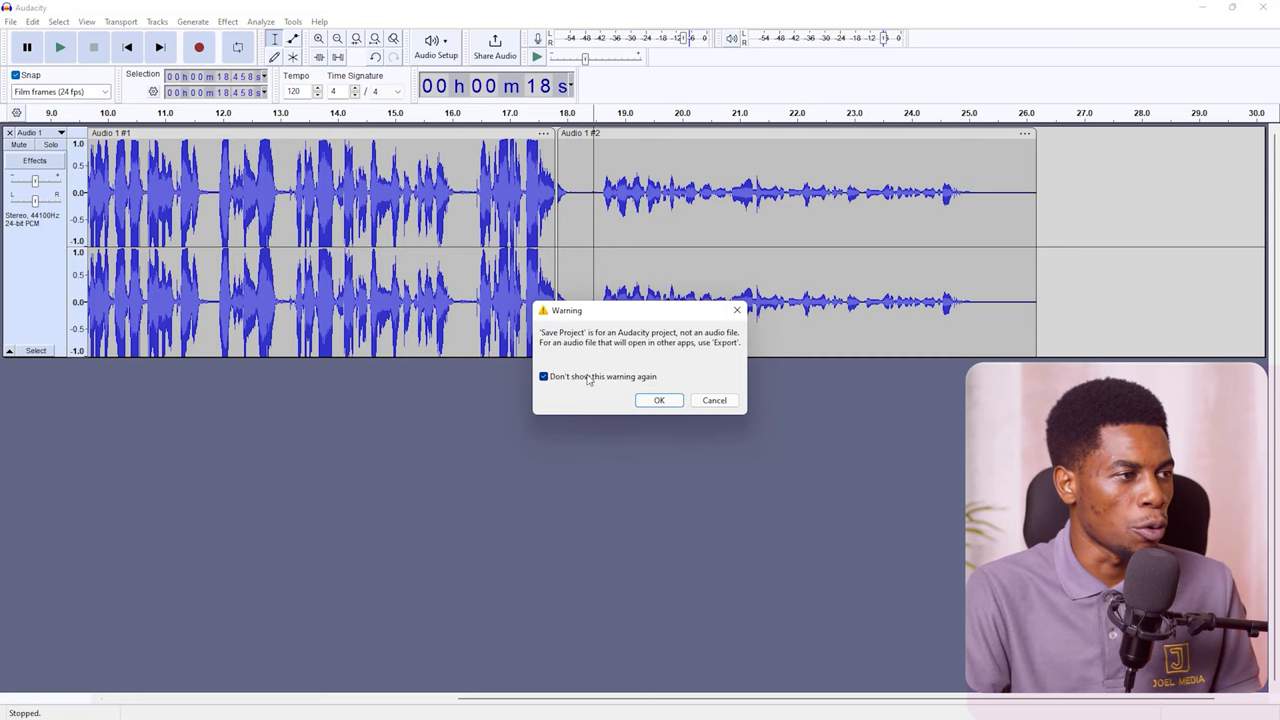
pyautogui.click(659, 400)
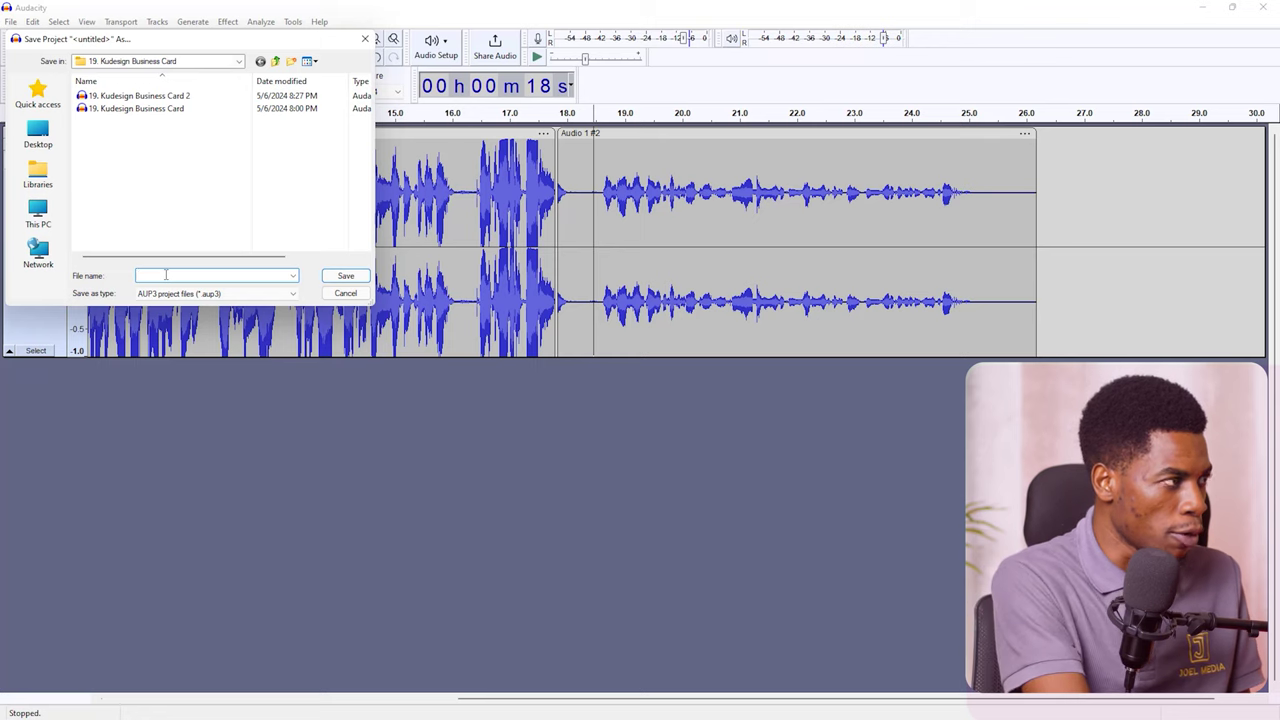
pyautogui.write('tut')
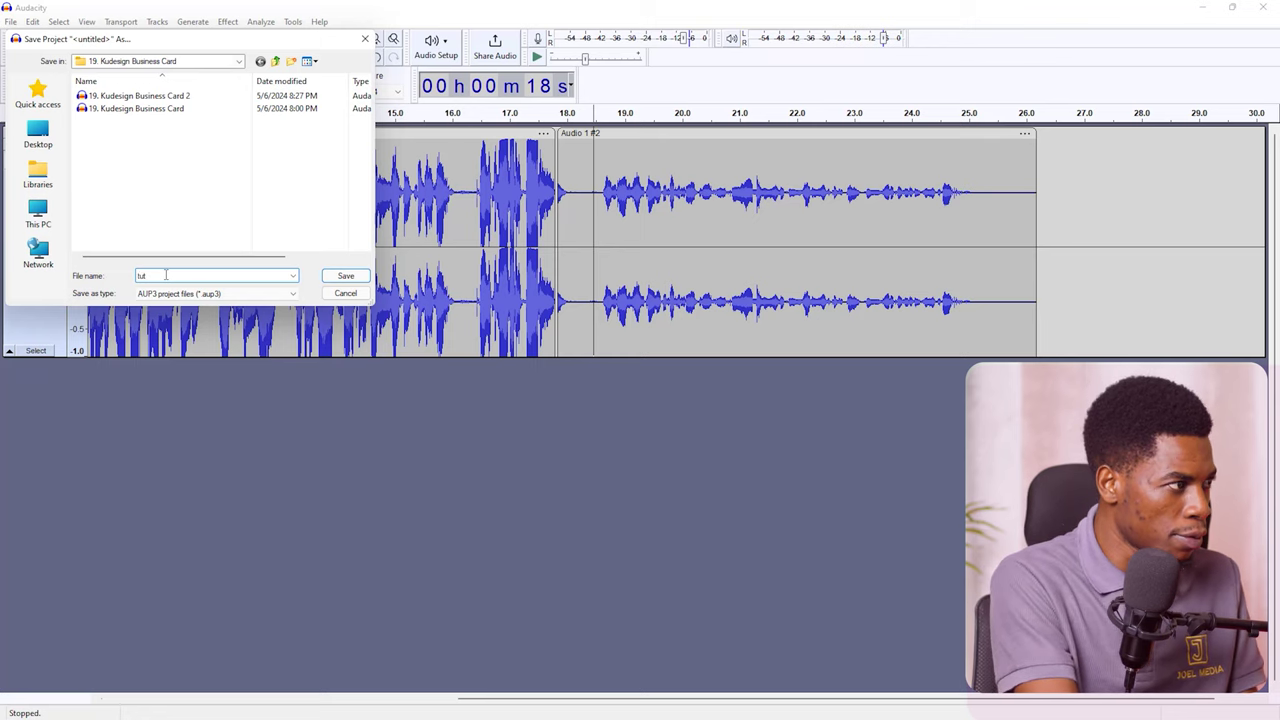
pyautogui.write('orial')
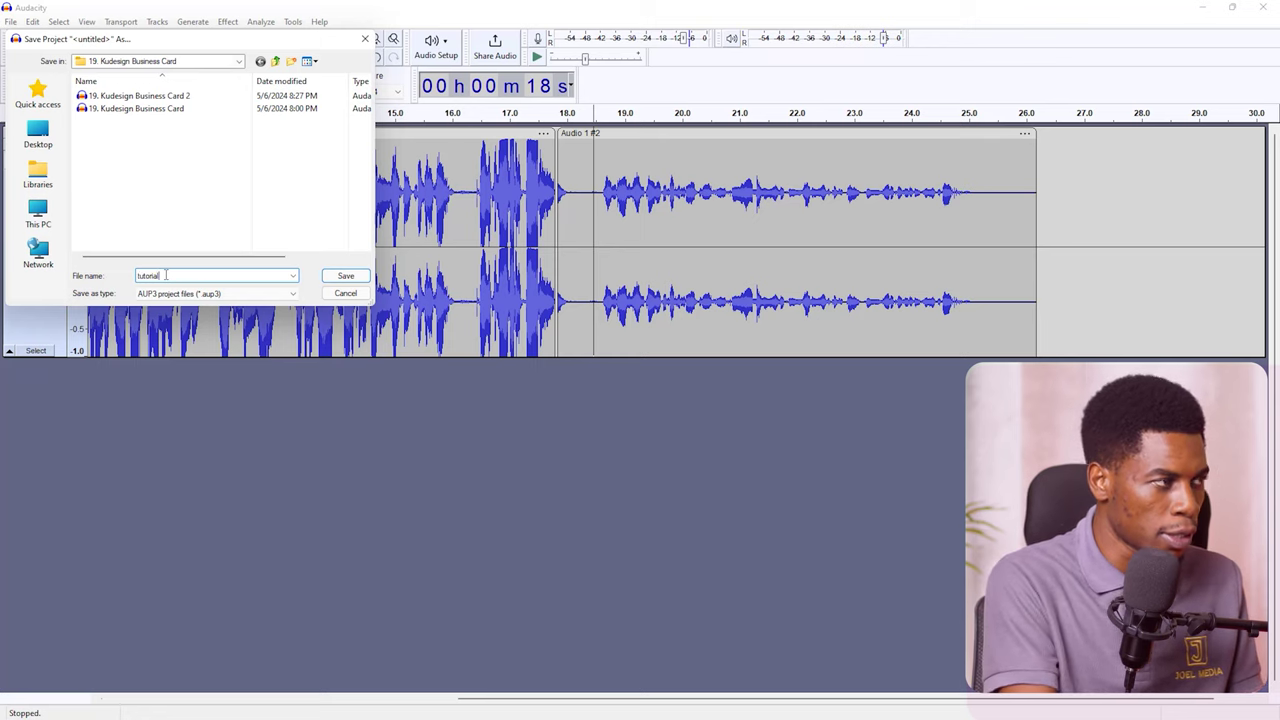
pyautogui.press('Return')
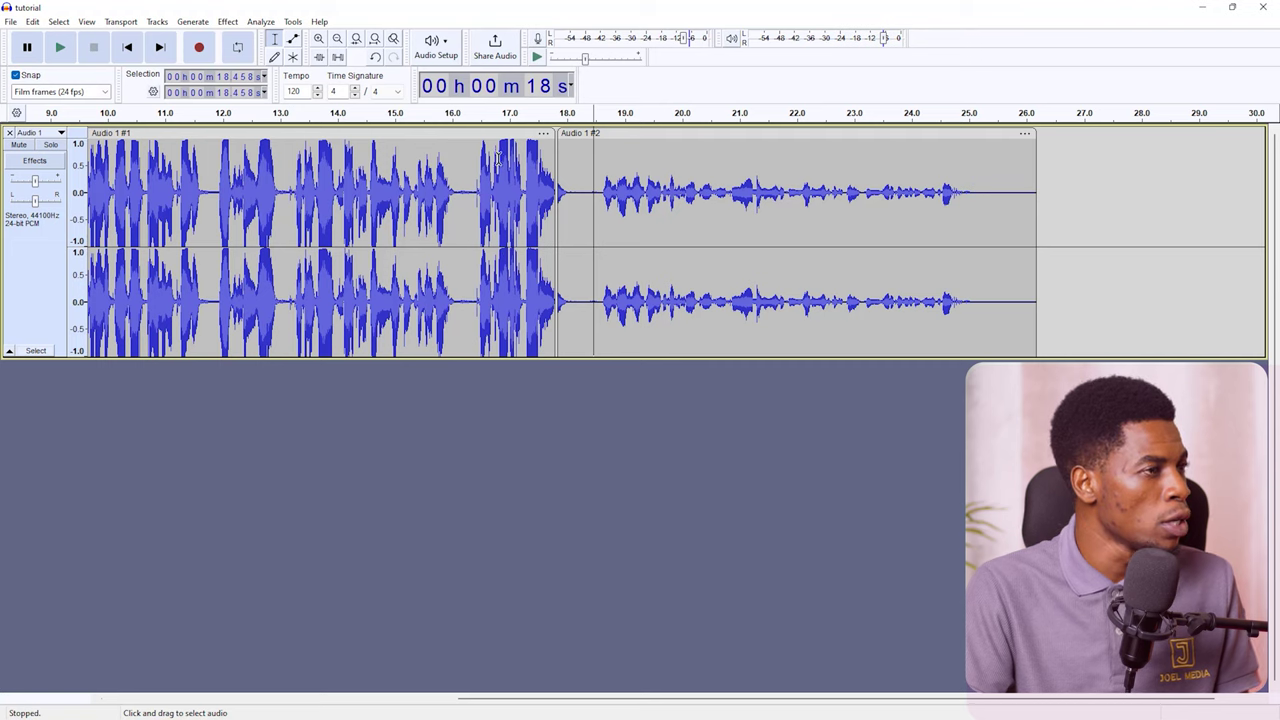
pyautogui.click(11, 21)
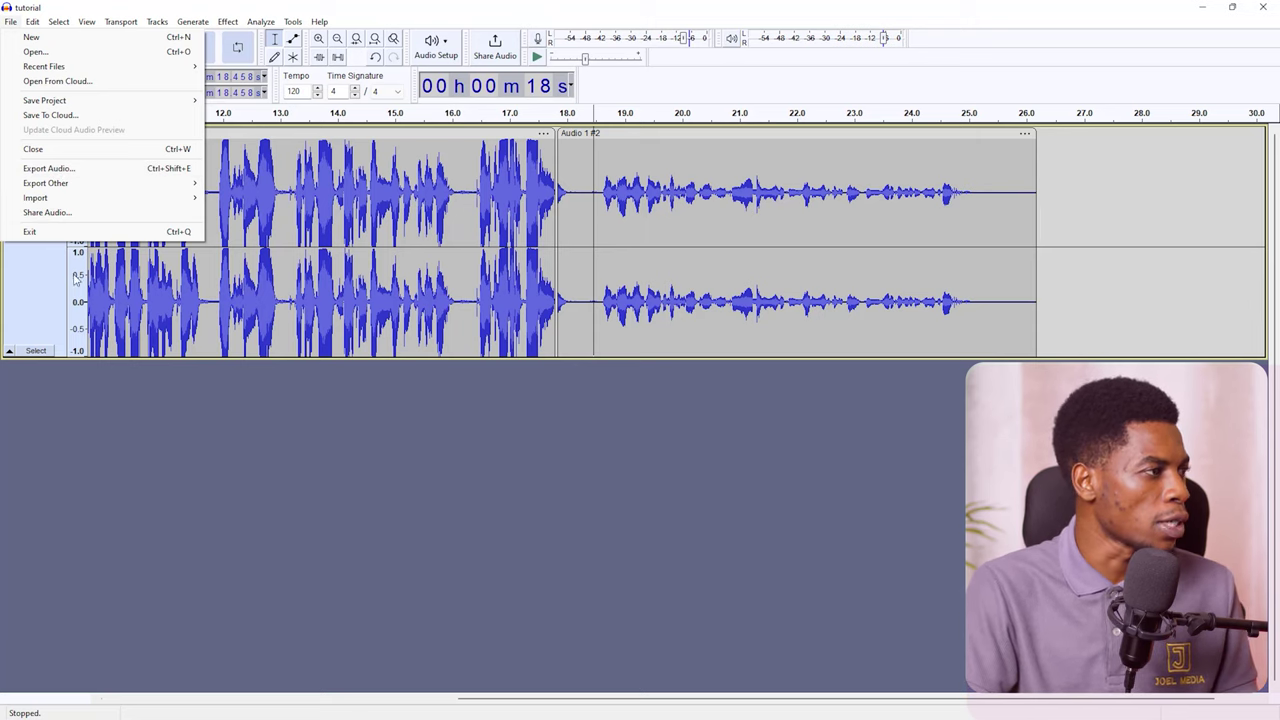
pyautogui.click(340, 252)
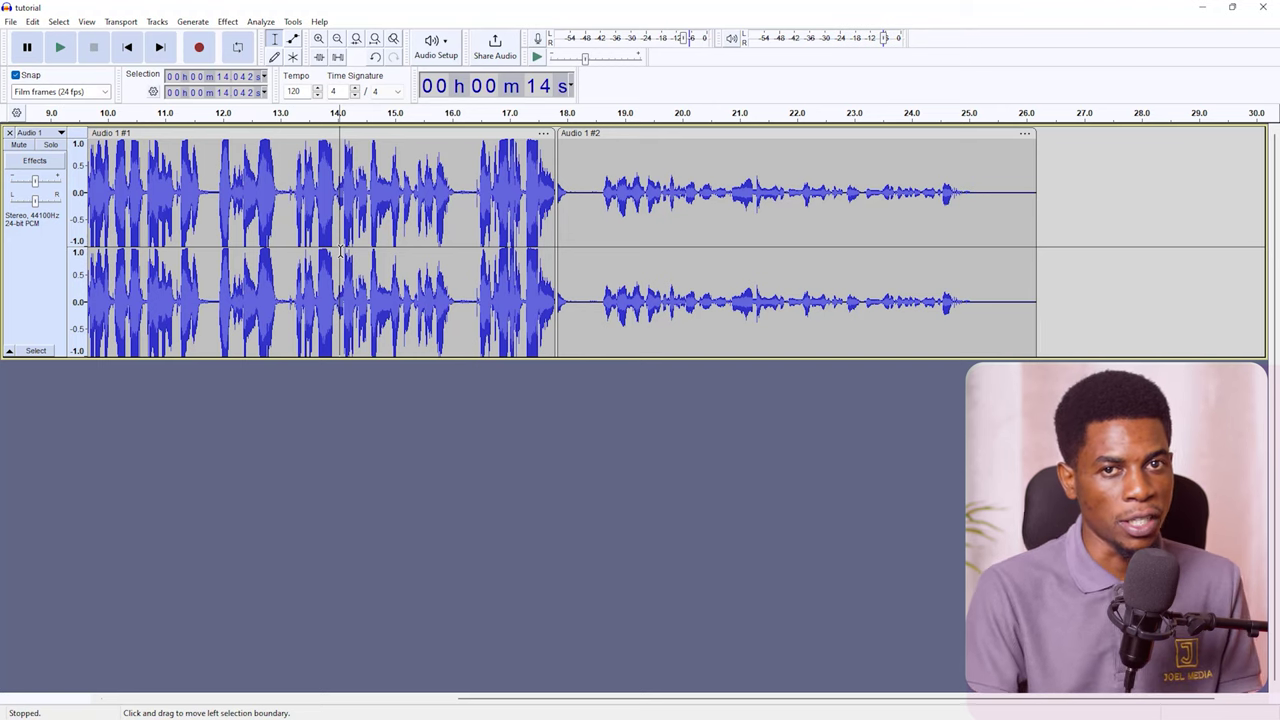
pyautogui.click(583, 193)
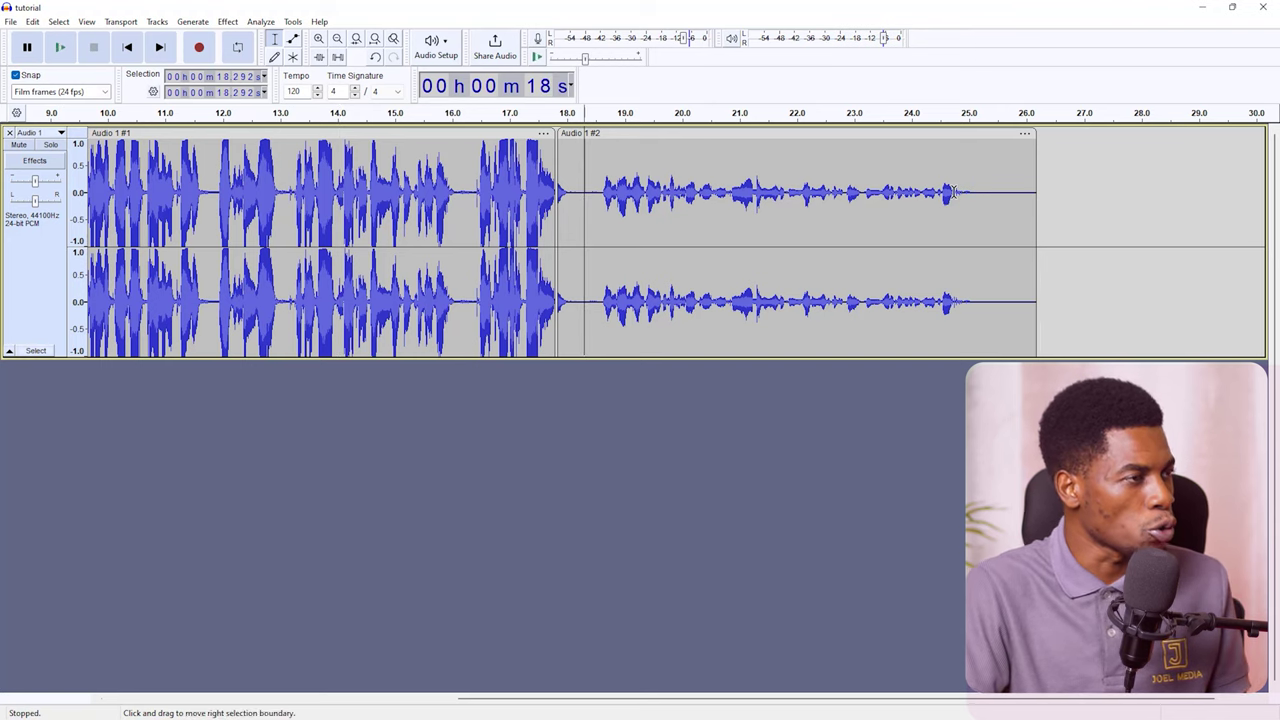
pyautogui.hotkey('ctrl', 'a')
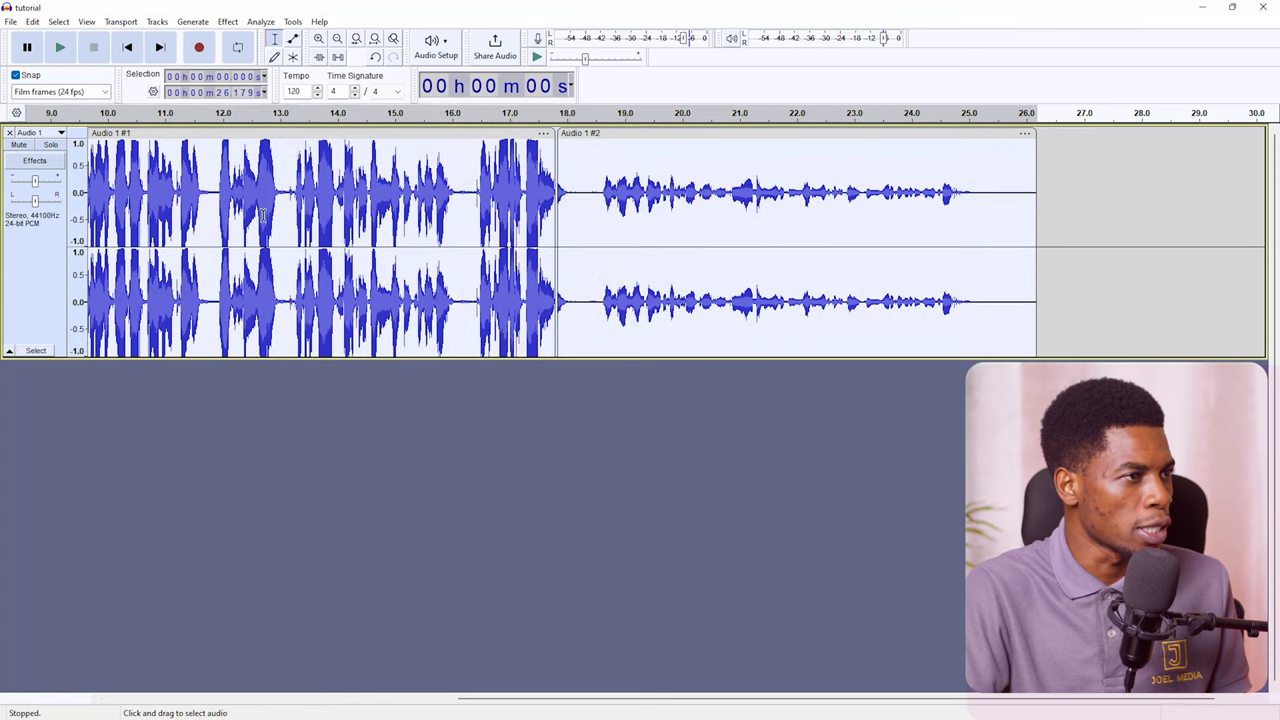
pyautogui.click(1014, 220)
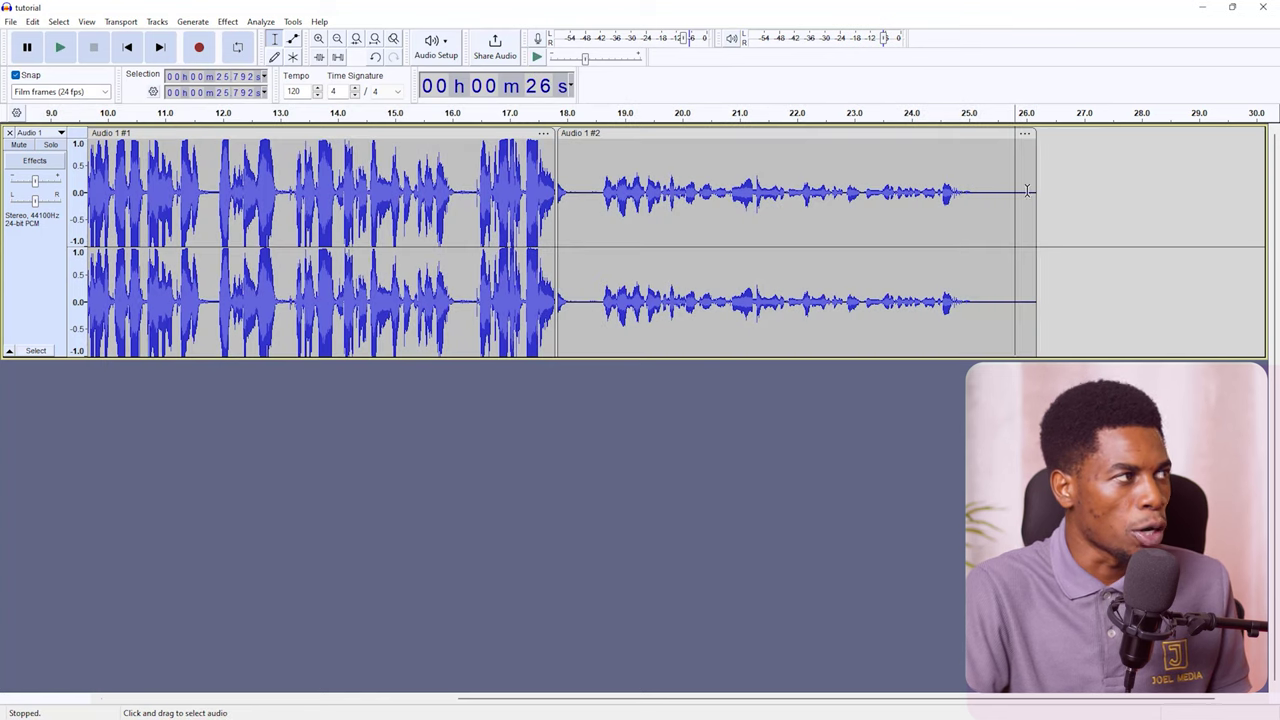
# - Select all the recorded audio from about 26.5 seconds back to the start, try the playback speed slider, and delete the selection
pyautogui.moveTo(1057, 200); pyautogui.dragTo(8, 216)
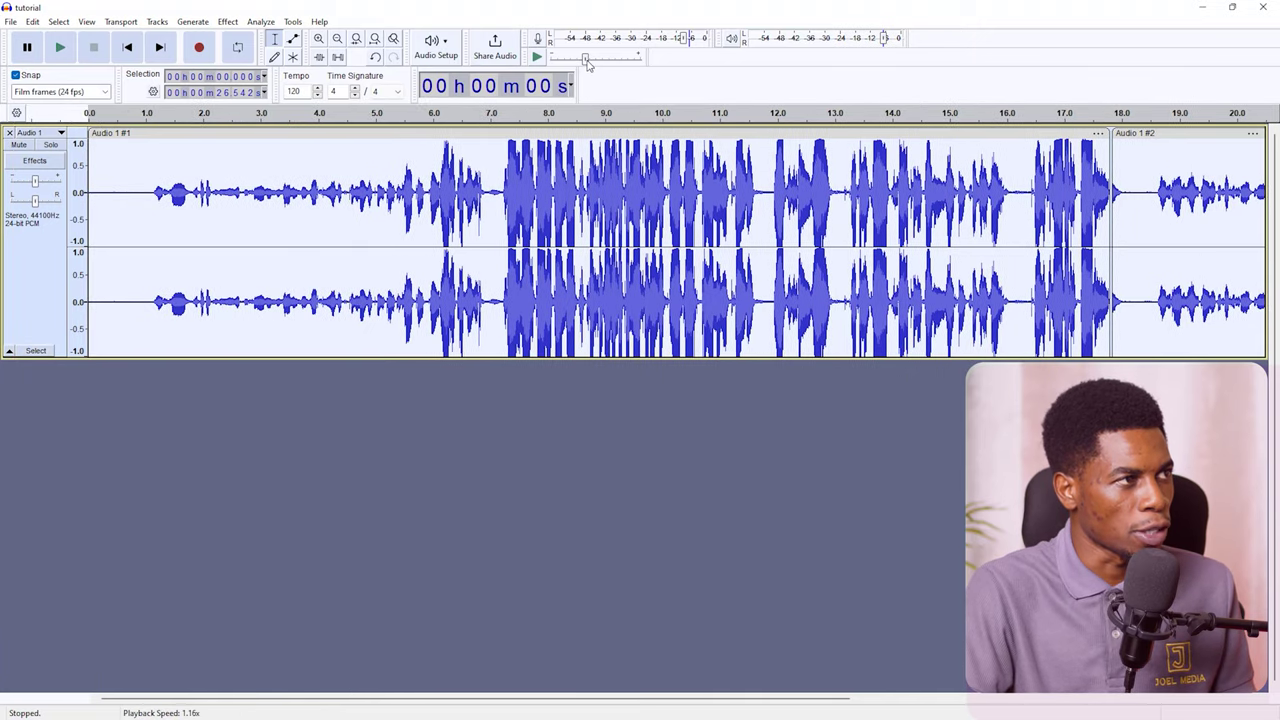
pyautogui.moveTo(586, 58); pyautogui.dragTo(579, 62)
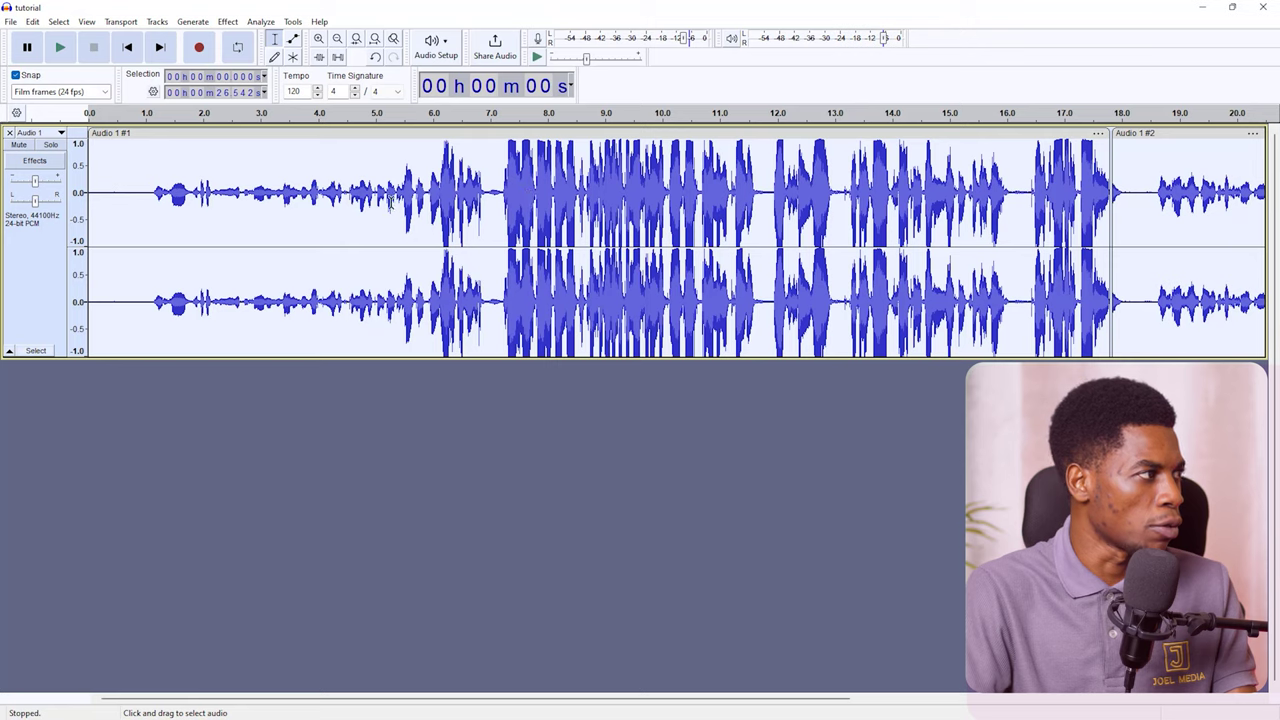
pyautogui.press('Delete')
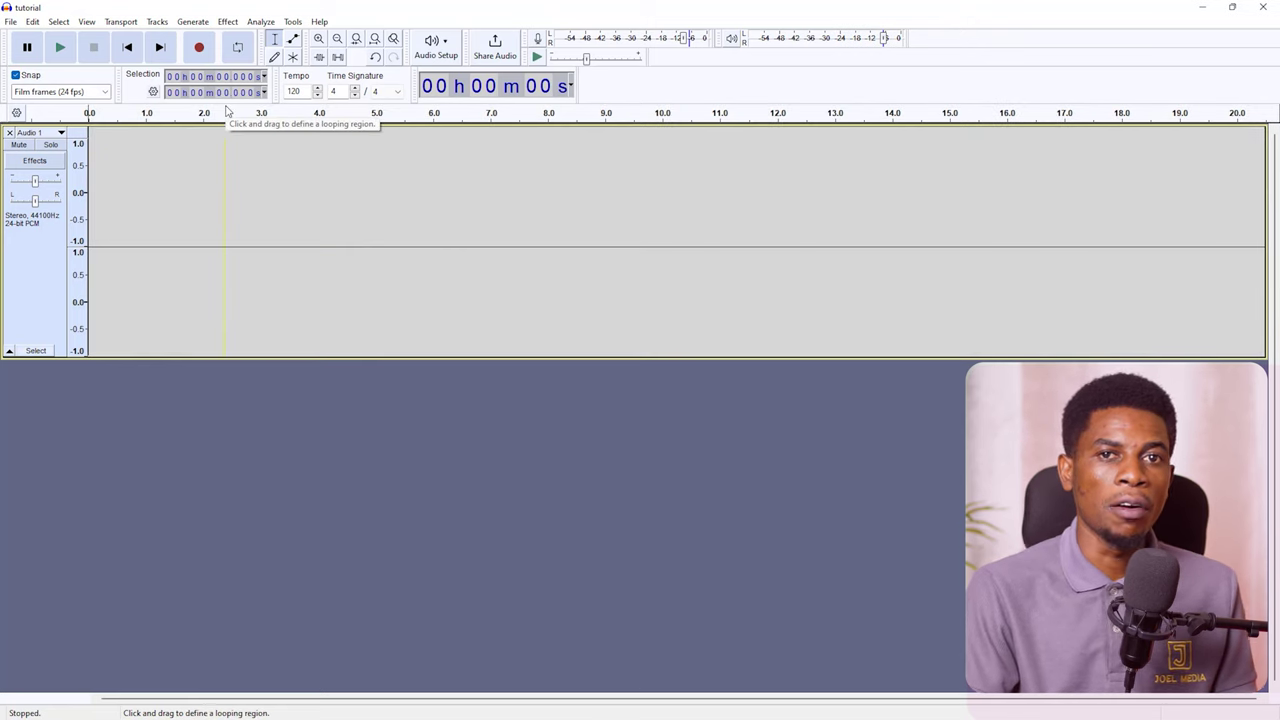
# - Record a new microphone take of about 27 seconds on the empty track
pyautogui.click(199, 48)
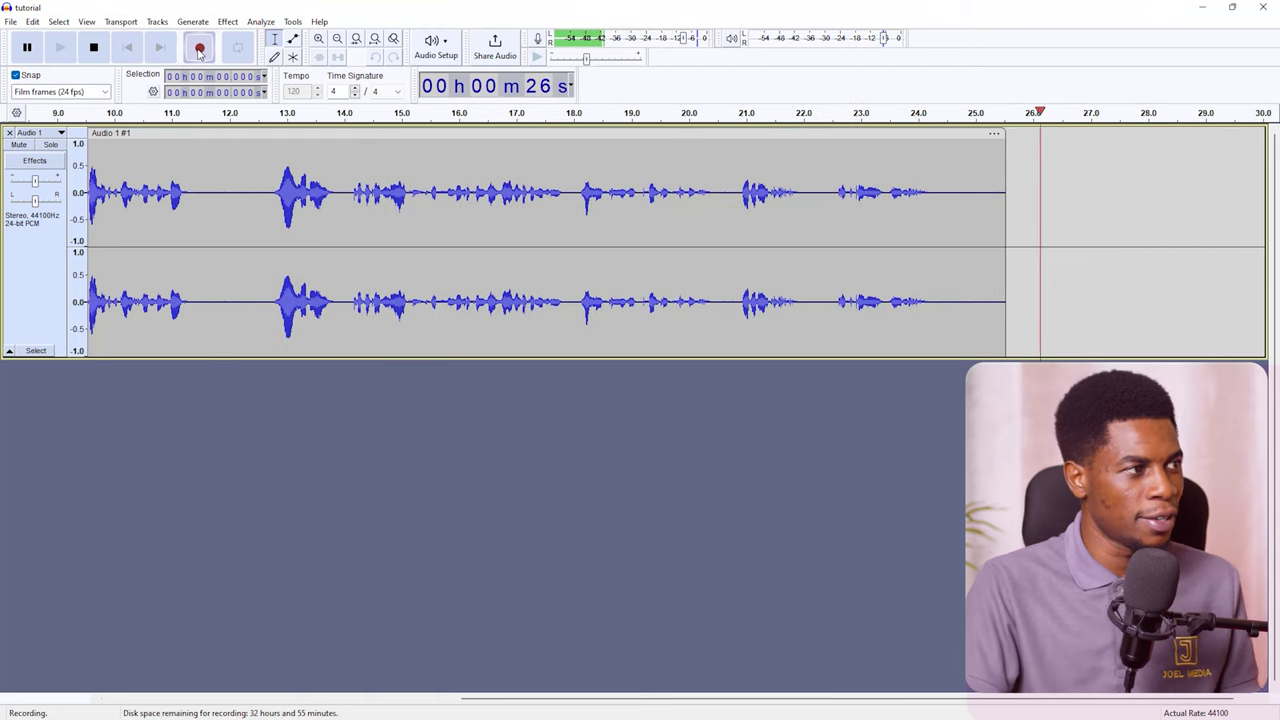
pyautogui.press('space')
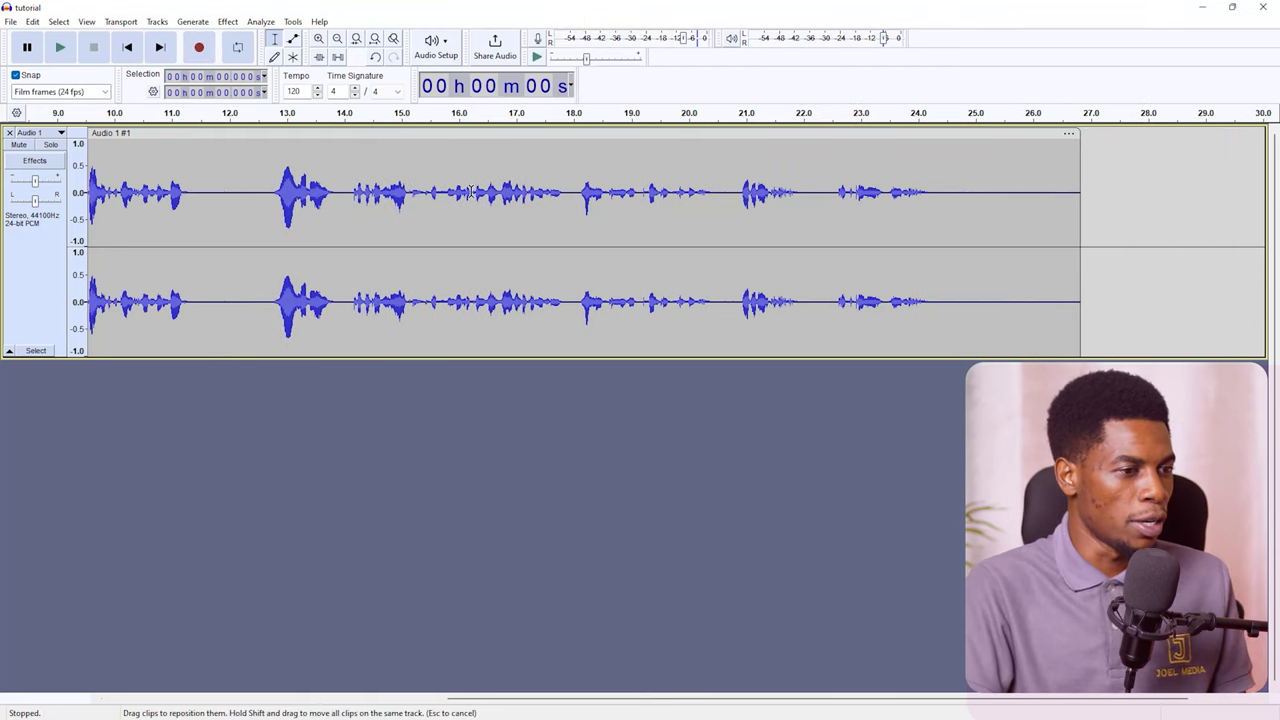
# - Select the silence at the recording's start from about 0.1 to 2.1 seconds, try selecting the silence at its end, and clear the selection
pyautogui.moveTo(1200, 700); pyautogui.dragTo(605, 697)
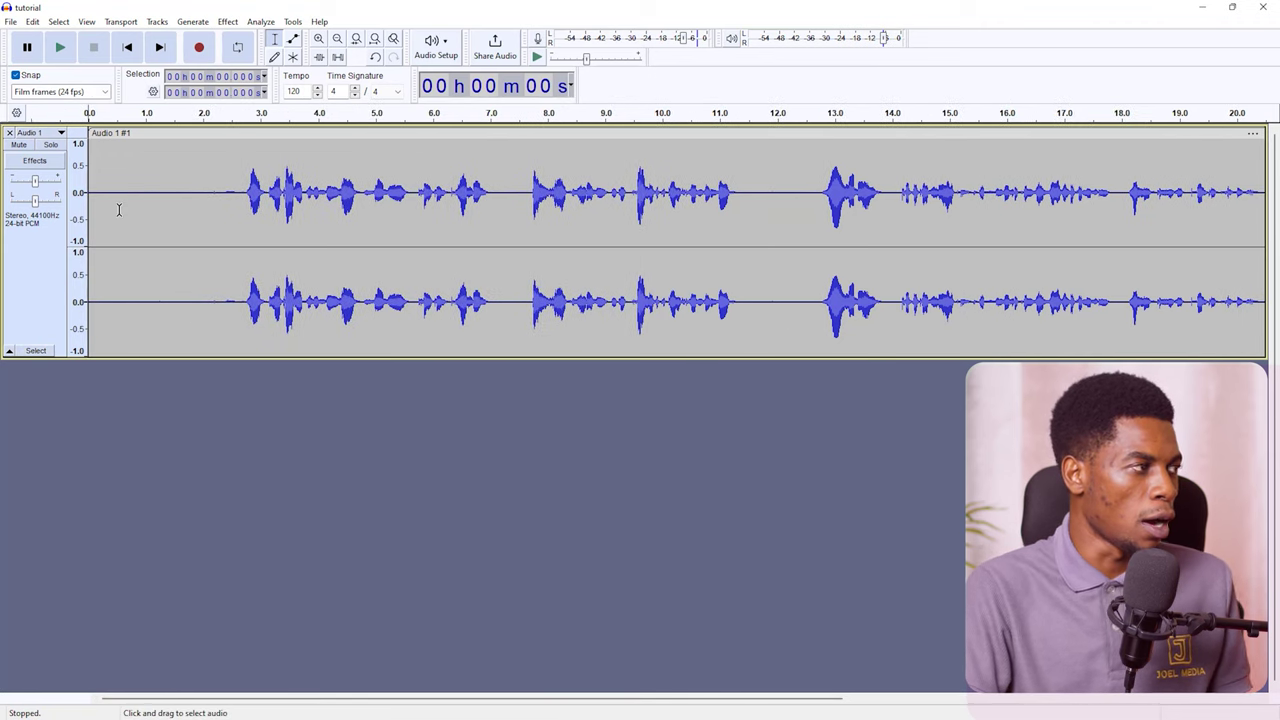
pyautogui.moveTo(92, 194); pyautogui.dragTo(207, 208)
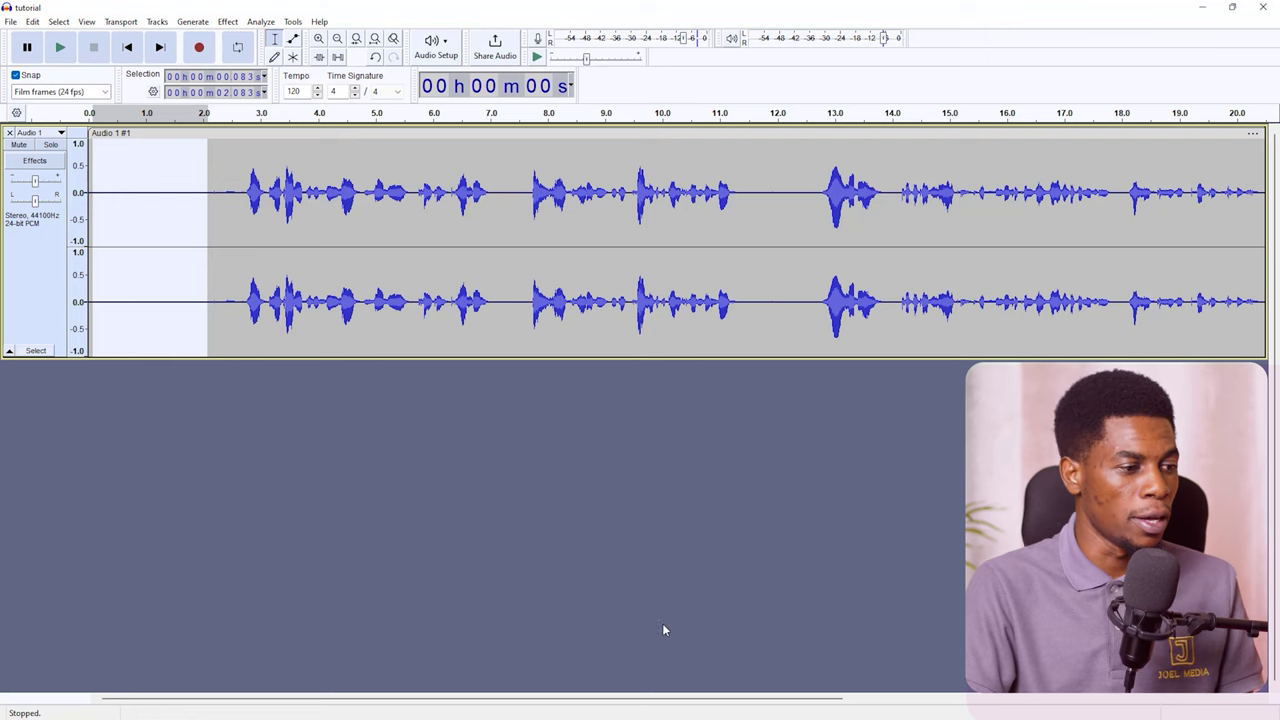
pyautogui.moveTo(740, 692); pyautogui.dragTo(1110, 702)
pyautogui.moveTo(901, 199); pyautogui.dragTo(1044, 206)
pyautogui.click(879, 325)
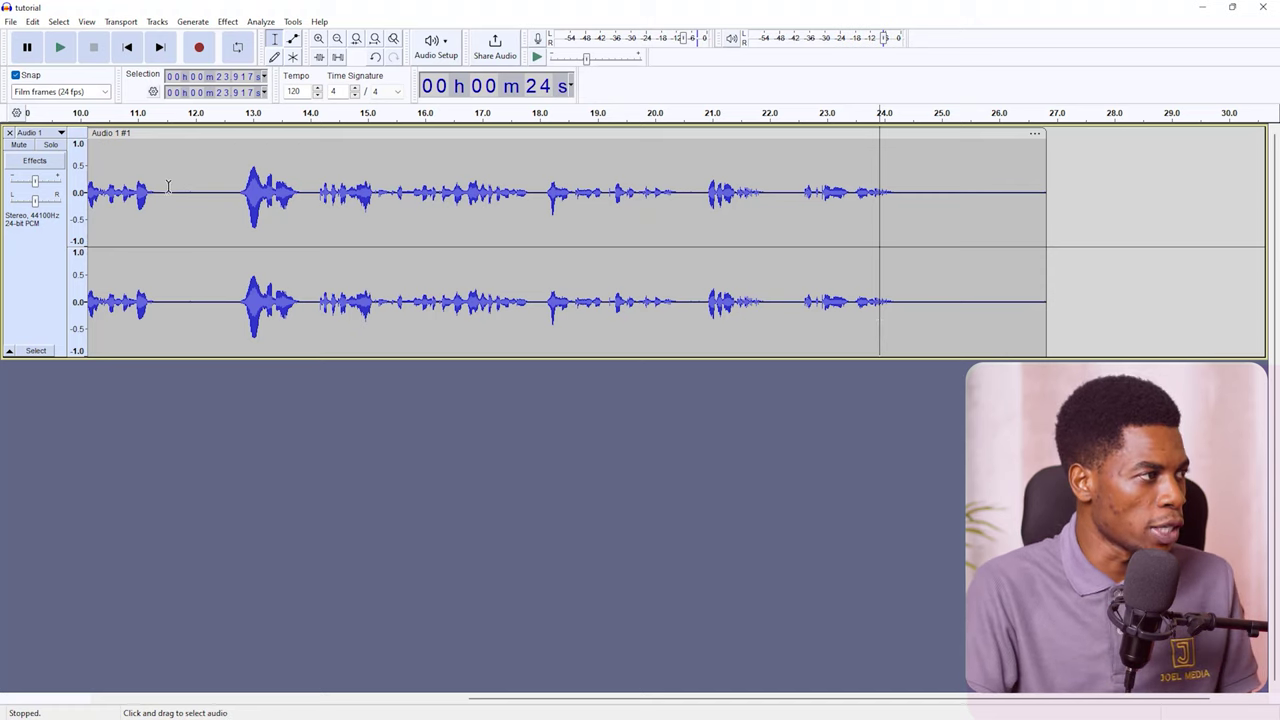
# - Play the recording from about 12.7 seconds for a few seconds and stop it
pyautogui.click(233, 198)
pyautogui.press('space')
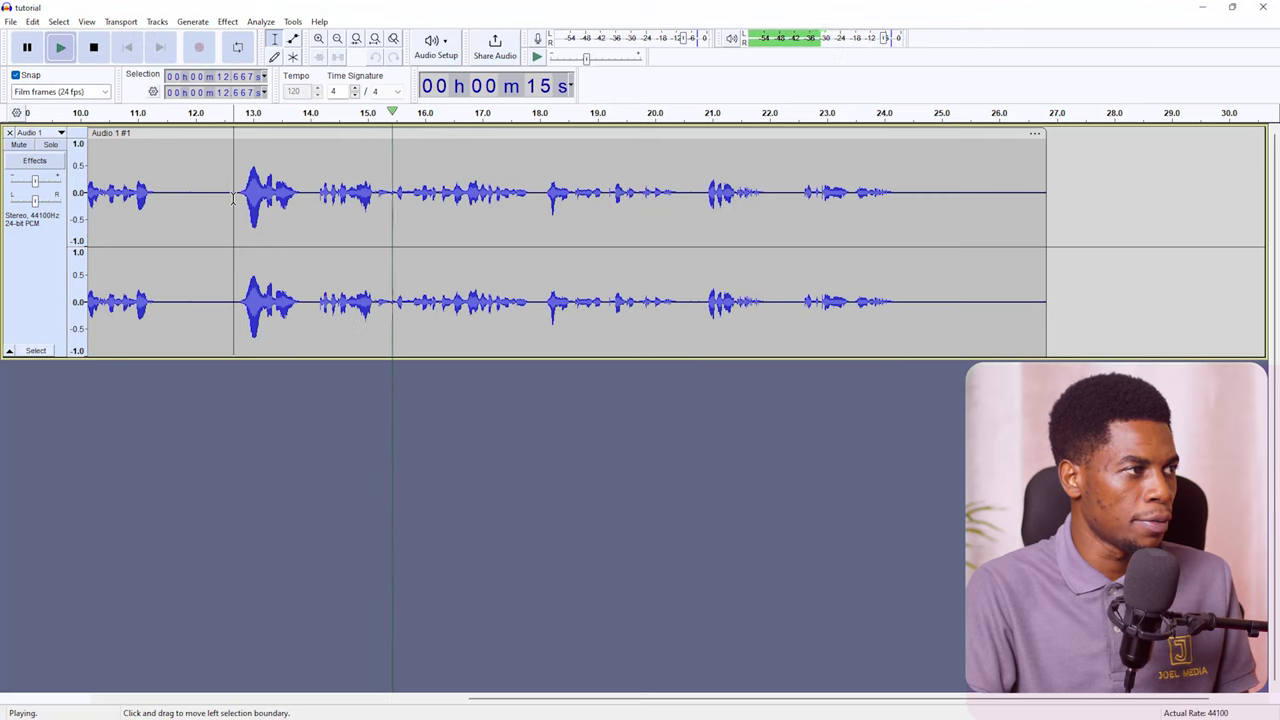
pyautogui.press('space')
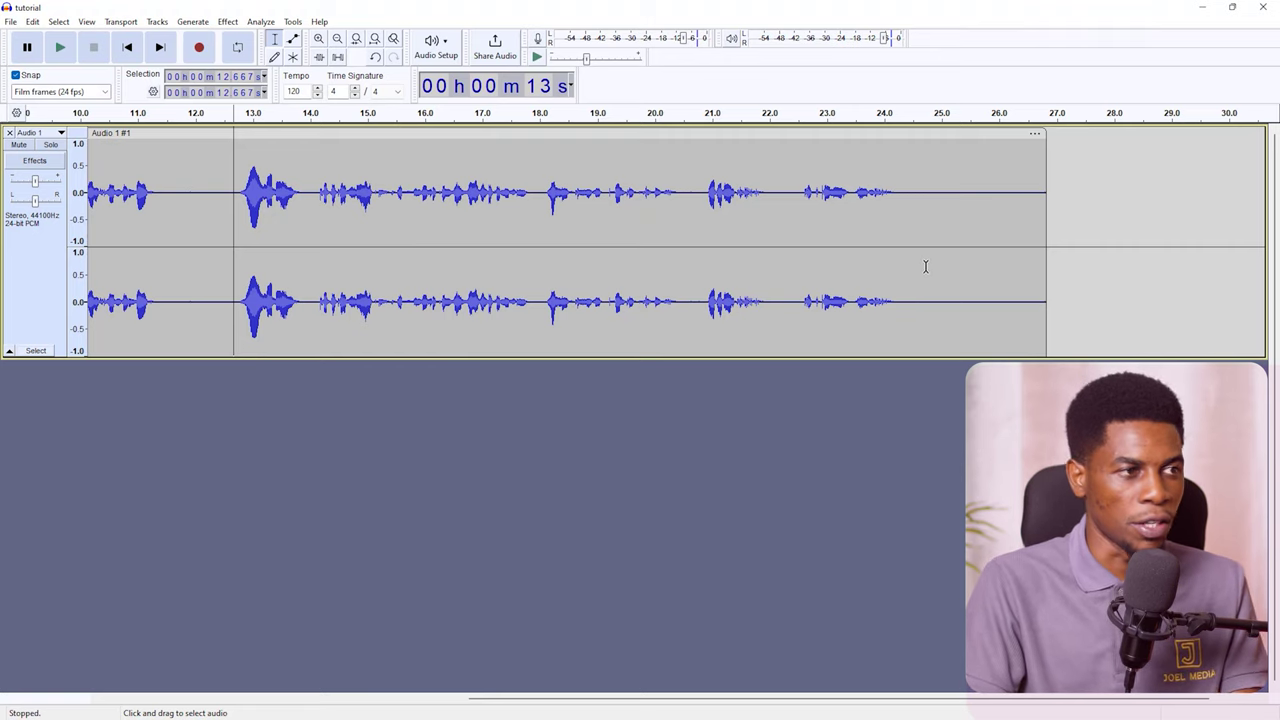
# - Select the silence from about 24.4 to 26.7 seconds and capture it as the noise profile for Noise Reduction
pyautogui.click(905, 193)
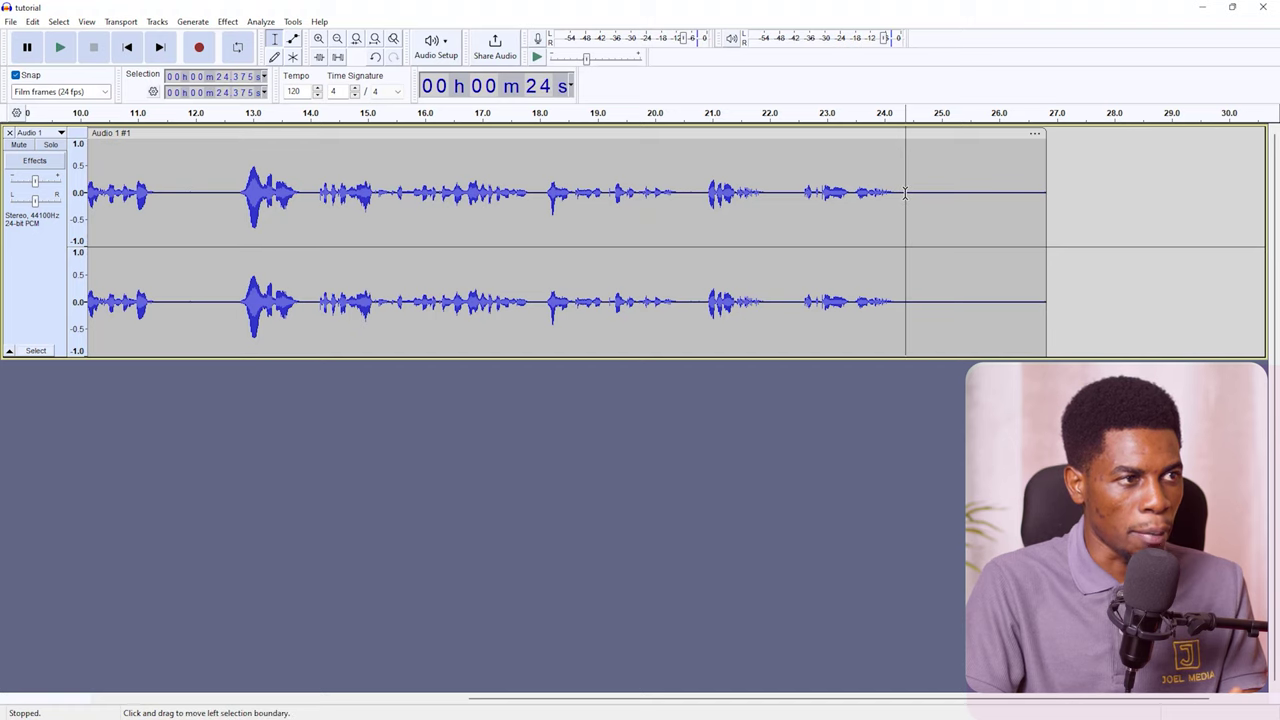
pyautogui.moveTo(908, 193); pyautogui.dragTo(1041, 198)
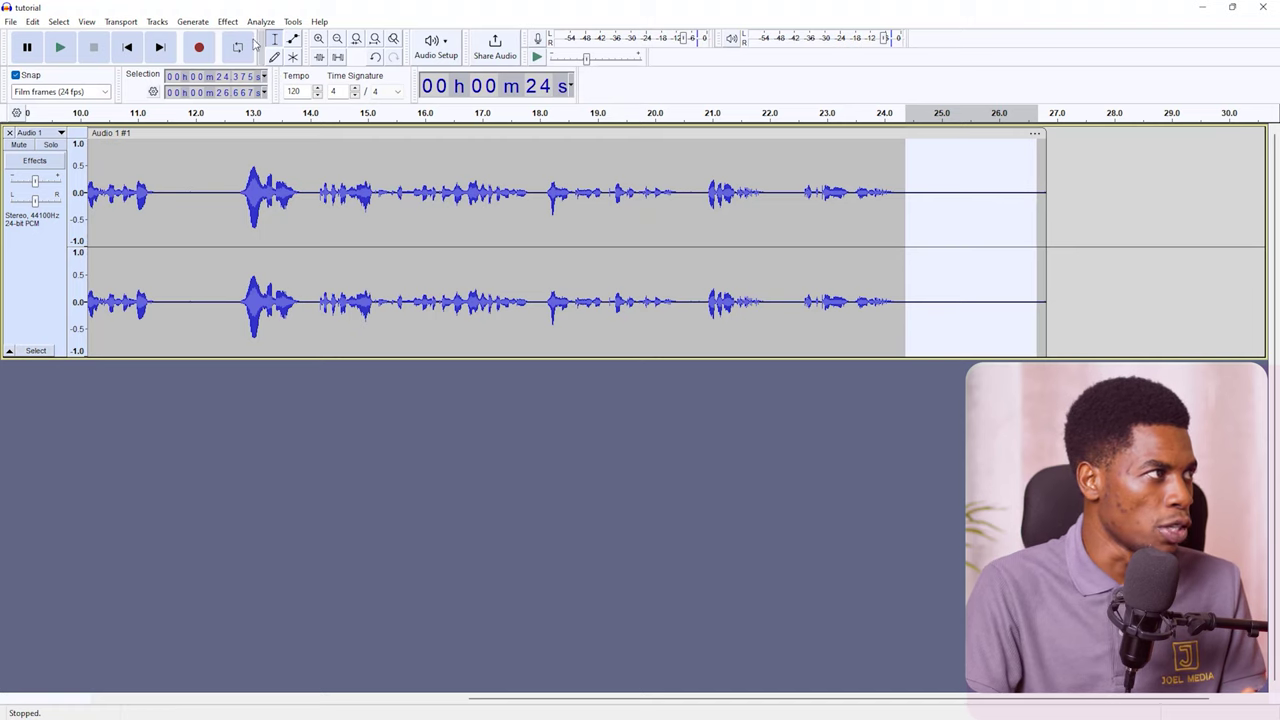
pyautogui.click(228, 22)
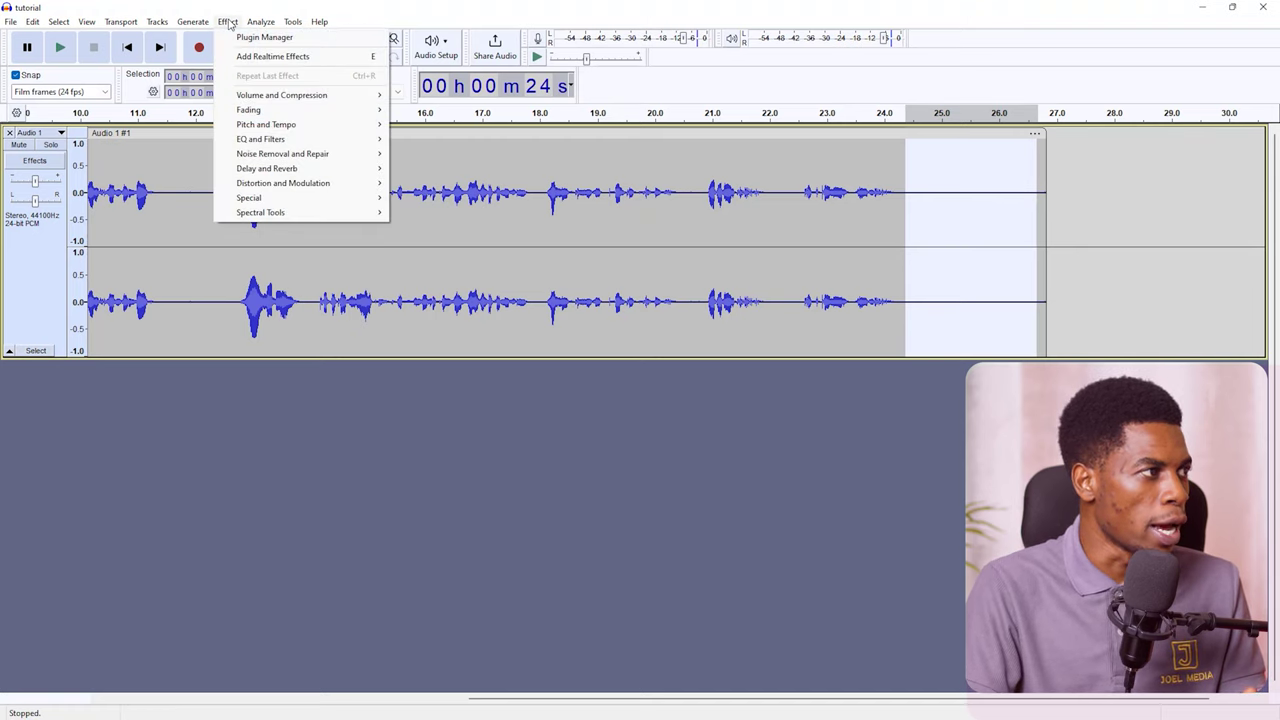
pyautogui.moveTo(284, 160)
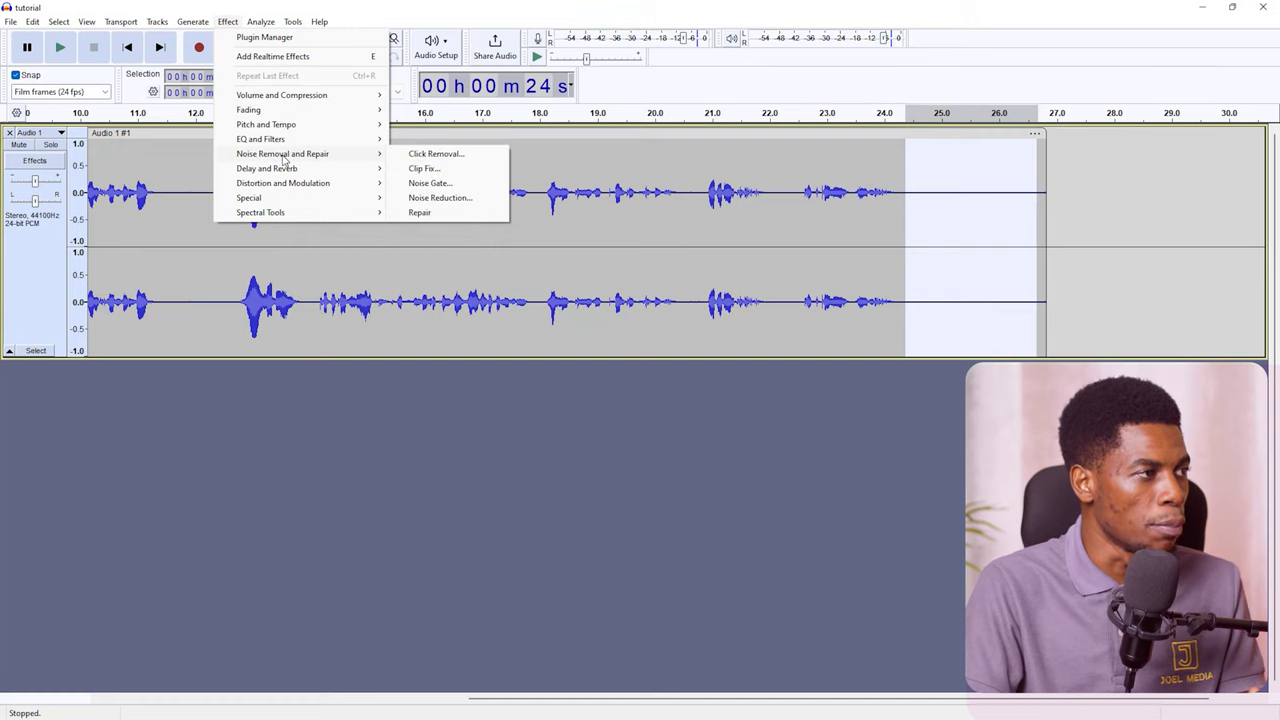
pyautogui.click(446, 198)
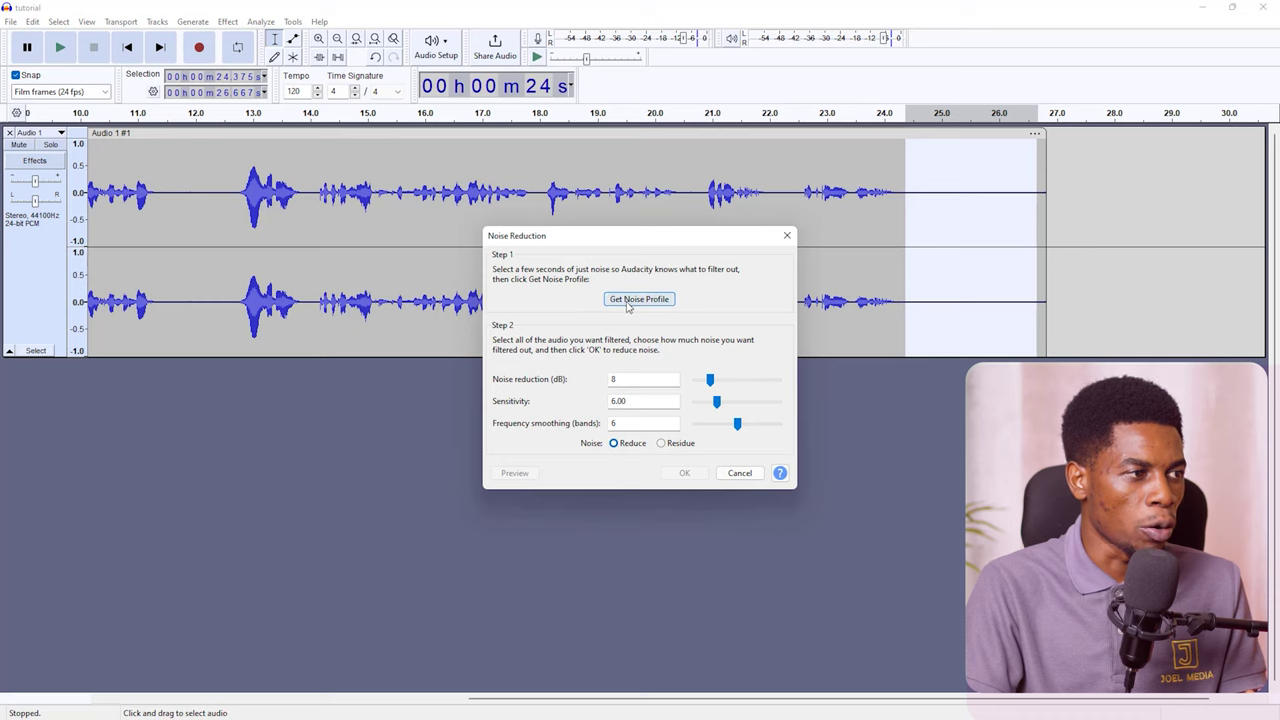
pyautogui.click(637, 299)
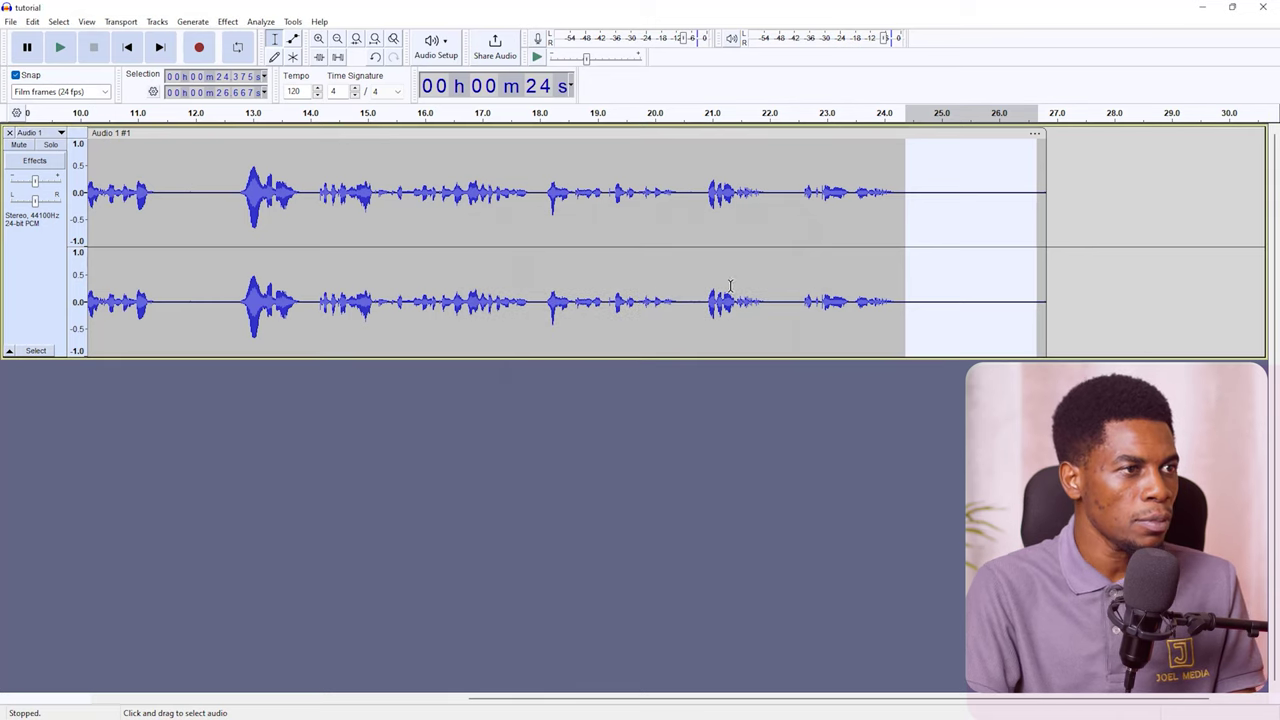
# - Select the entire recording and apply Noise Reduction with the noise reduction set to 9 dB
pyautogui.hotkey('ctrl', 'a')
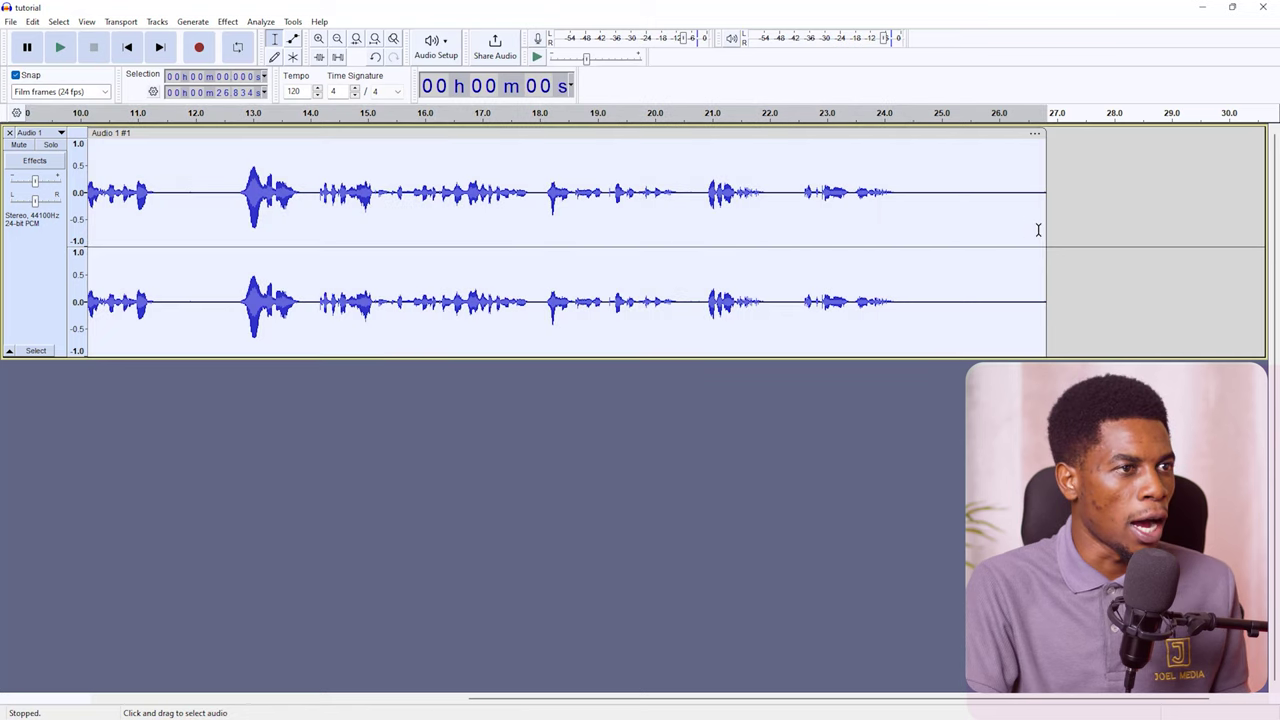
pyautogui.moveTo(1071, 222); pyautogui.dragTo(3, 225)
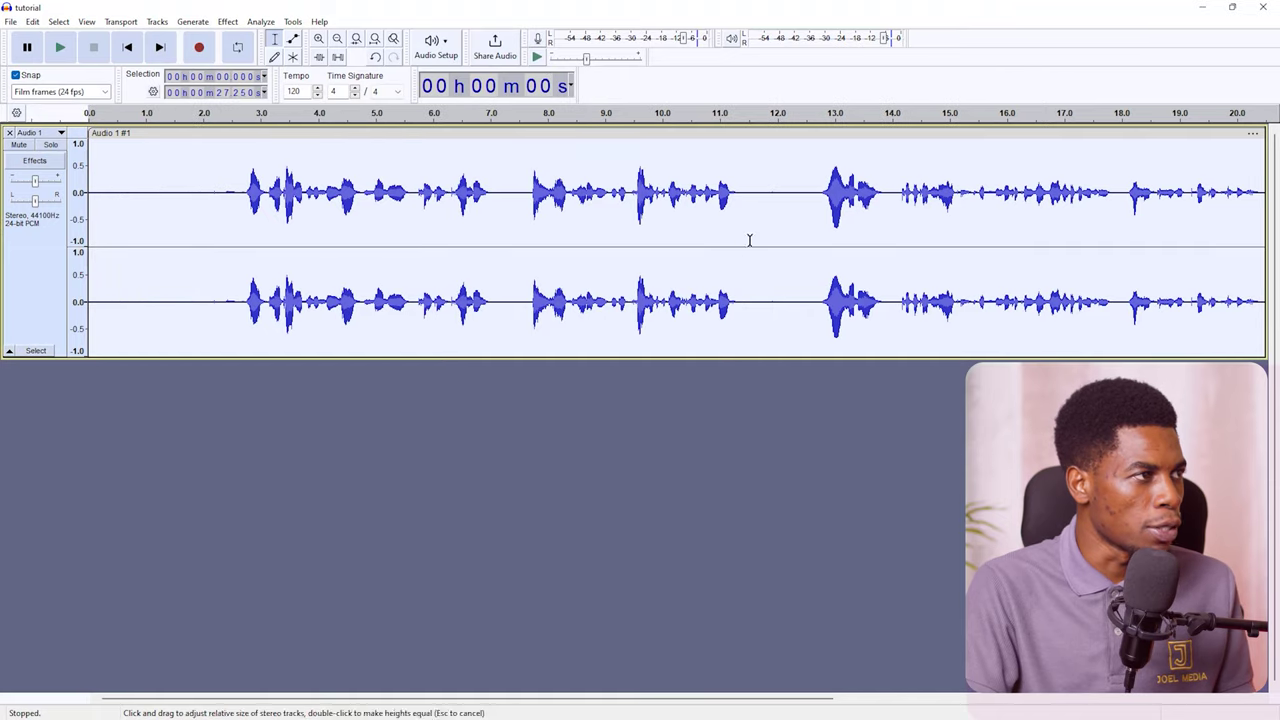
pyautogui.click(229, 22)
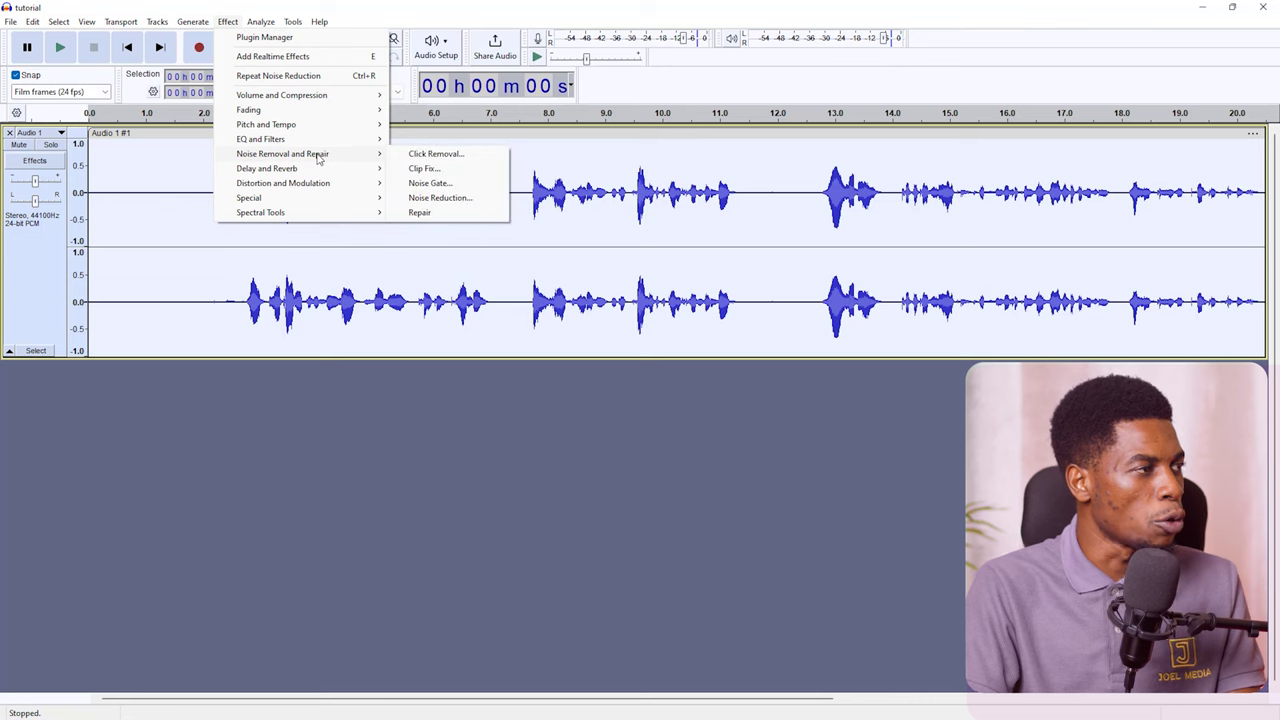
pyautogui.click(443, 199)
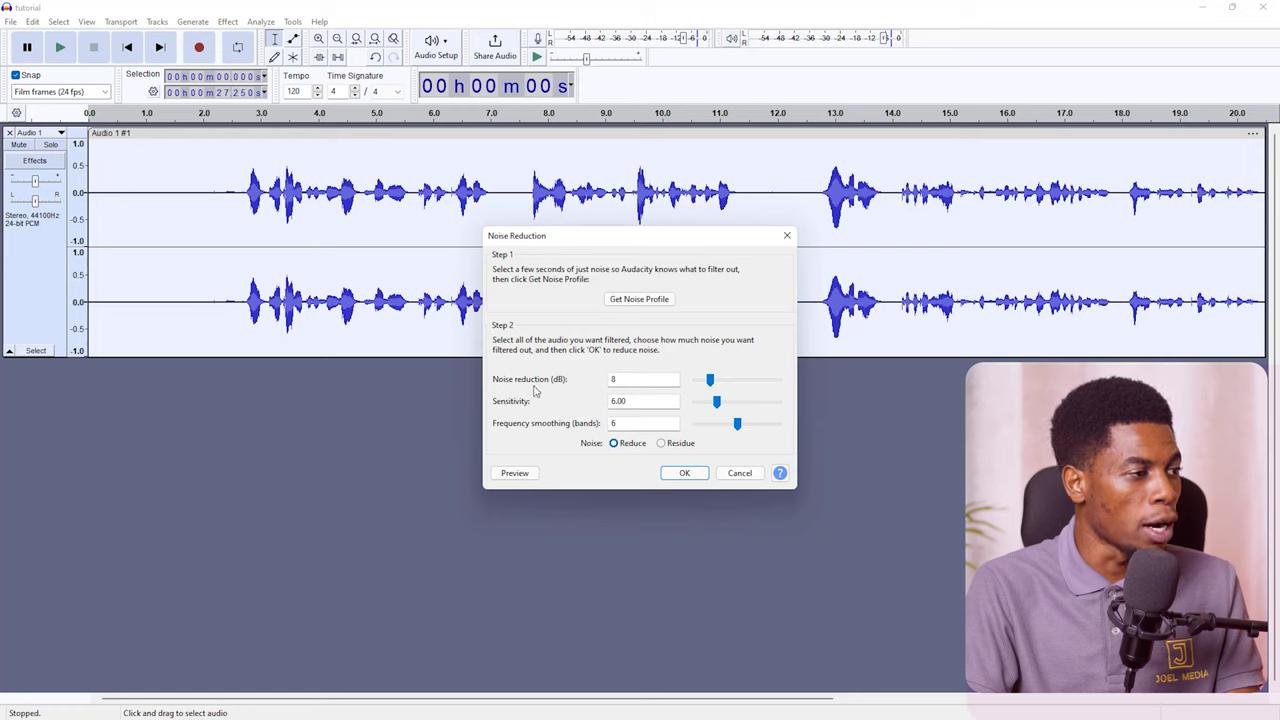
pyautogui.moveTo(620, 380); pyautogui.dragTo(577, 384)
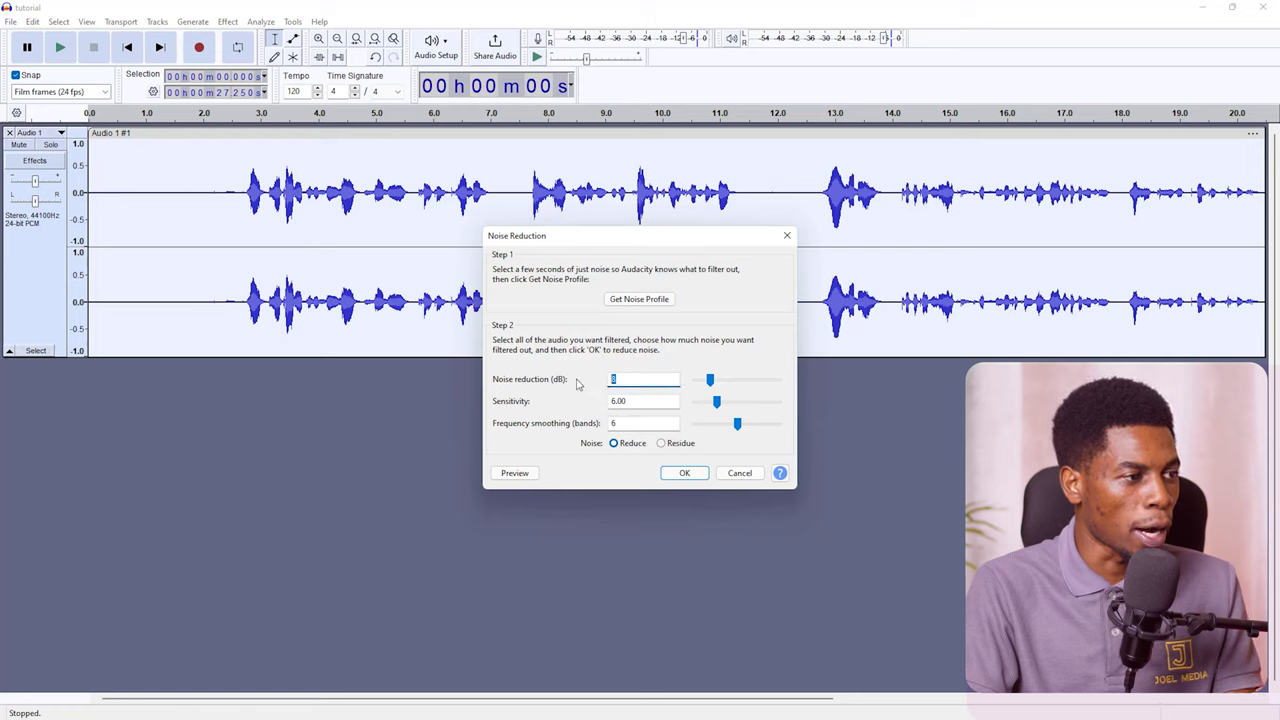
pyautogui.moveTo(710, 385); pyautogui.dragTo(744, 386)
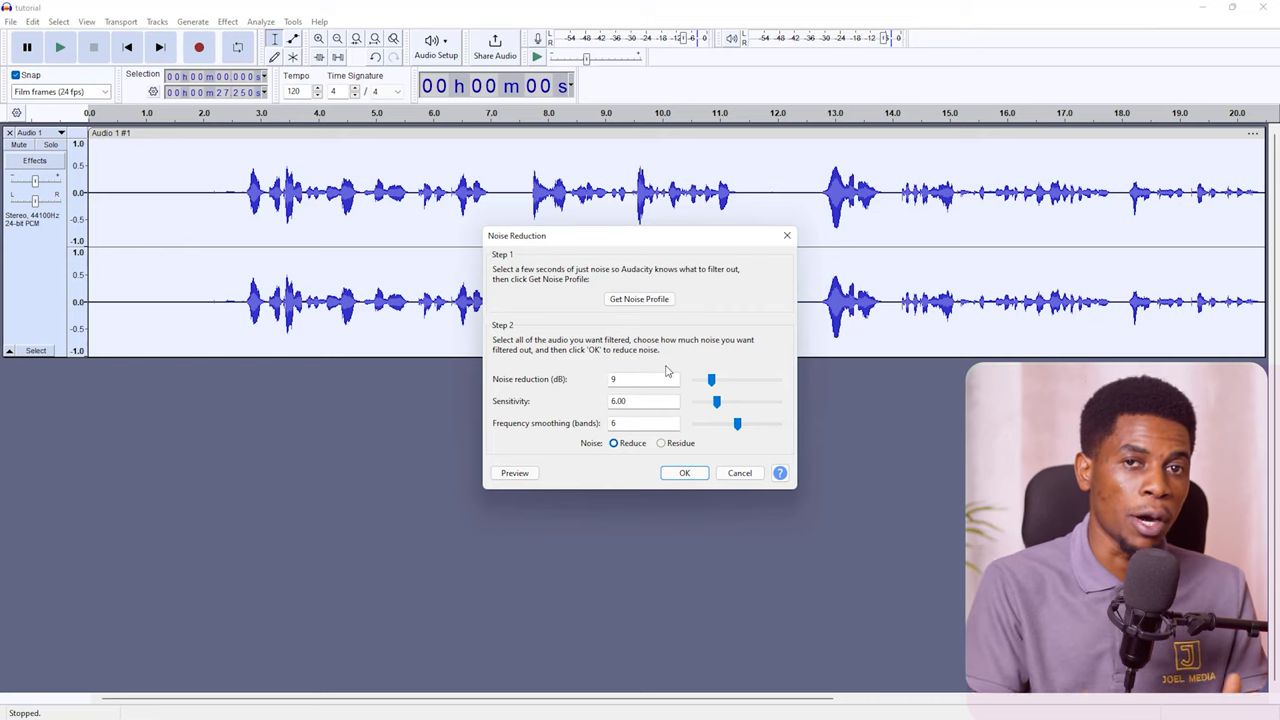
pyautogui.click(684, 473)
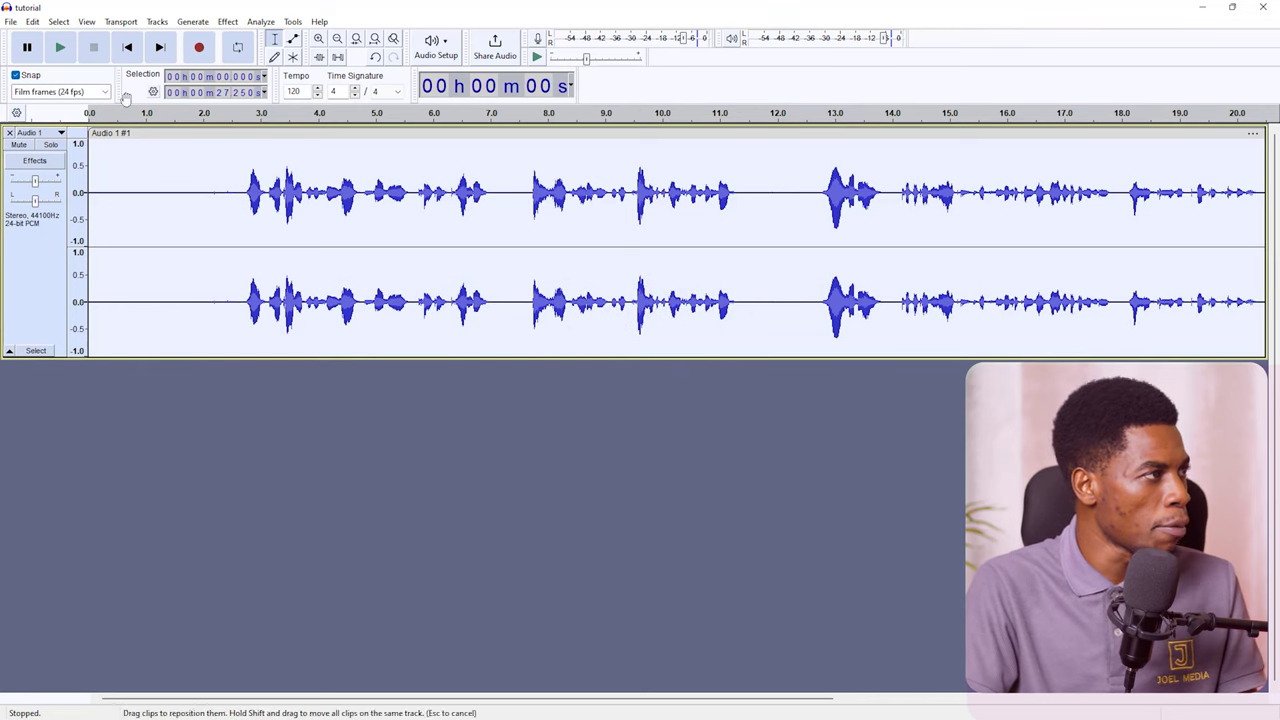
# - Preview the Compressor on the whole recording and apply it with a -12 dB threshold, -40 dB noise floor and 2:1 ratio
pyautogui.click(228, 22)
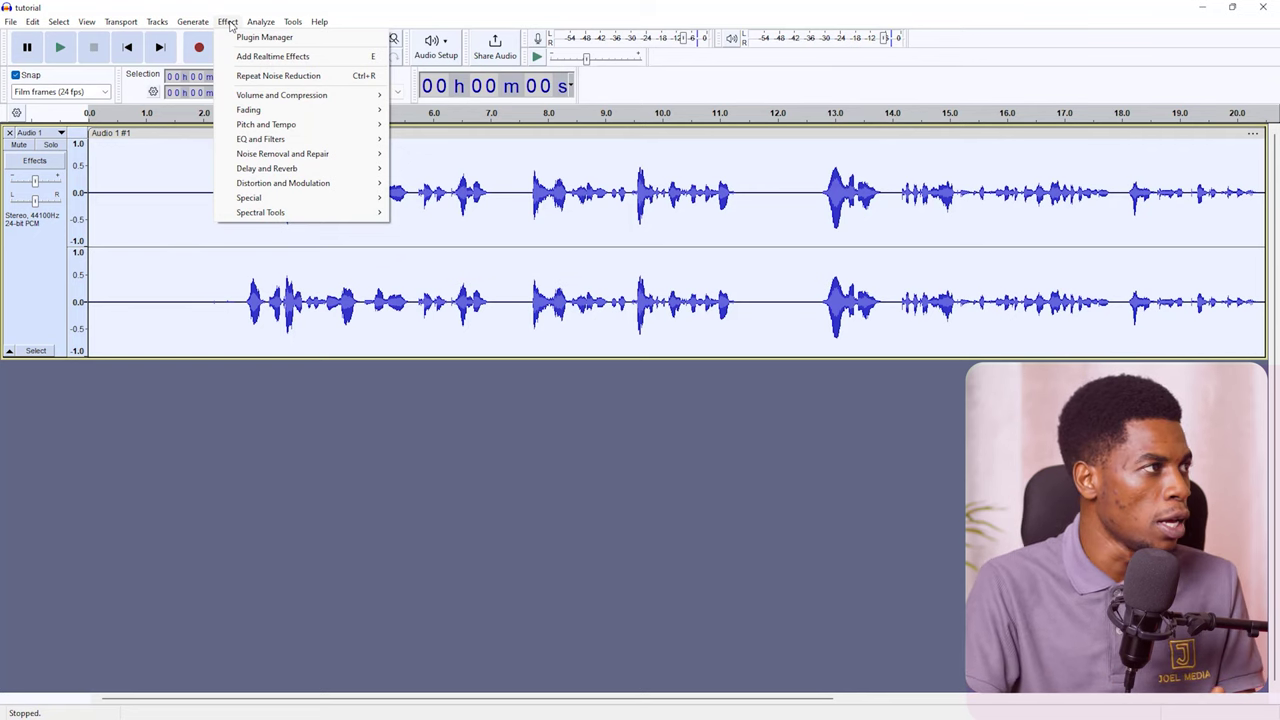
pyautogui.moveTo(268, 96)
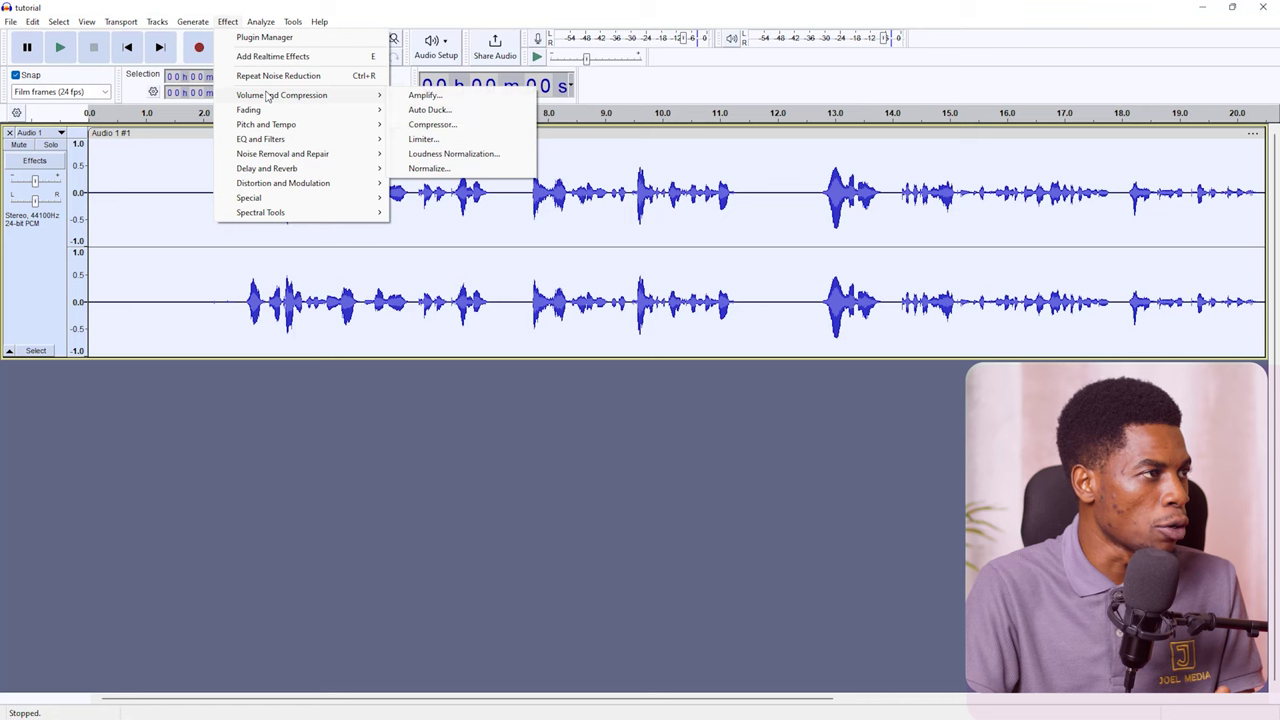
pyautogui.click(434, 125)
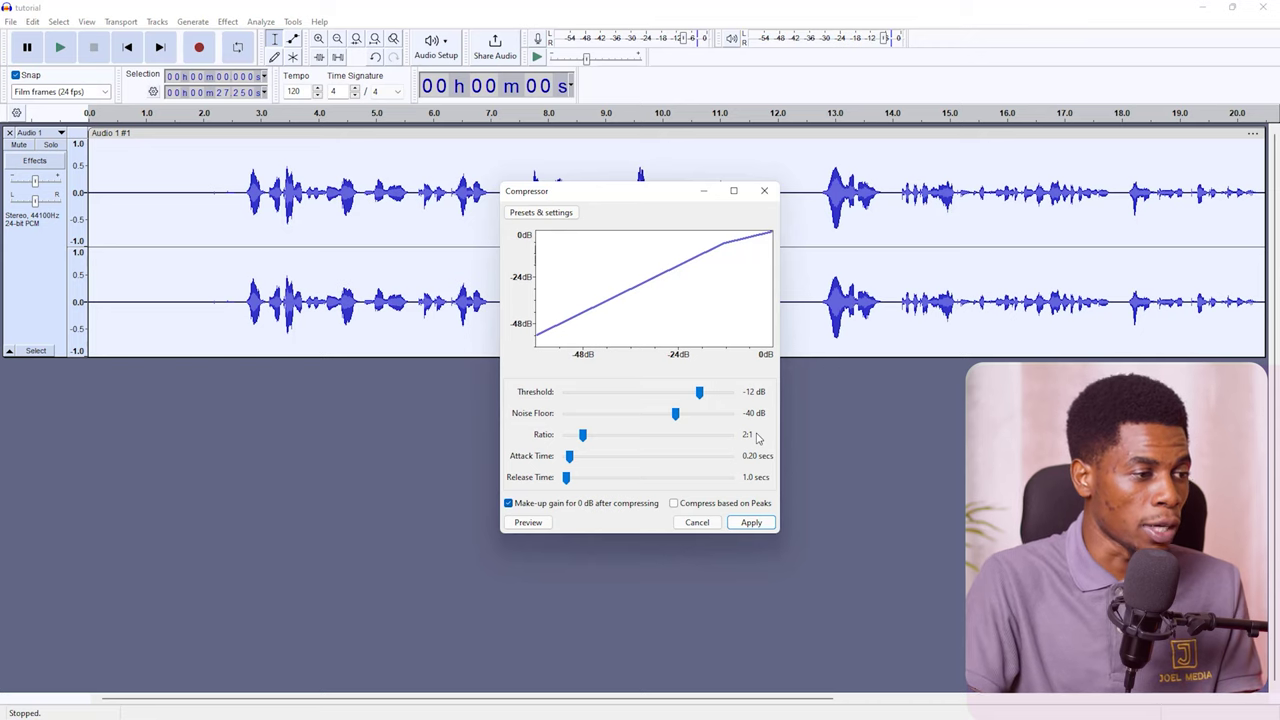
pyautogui.click(748, 531)
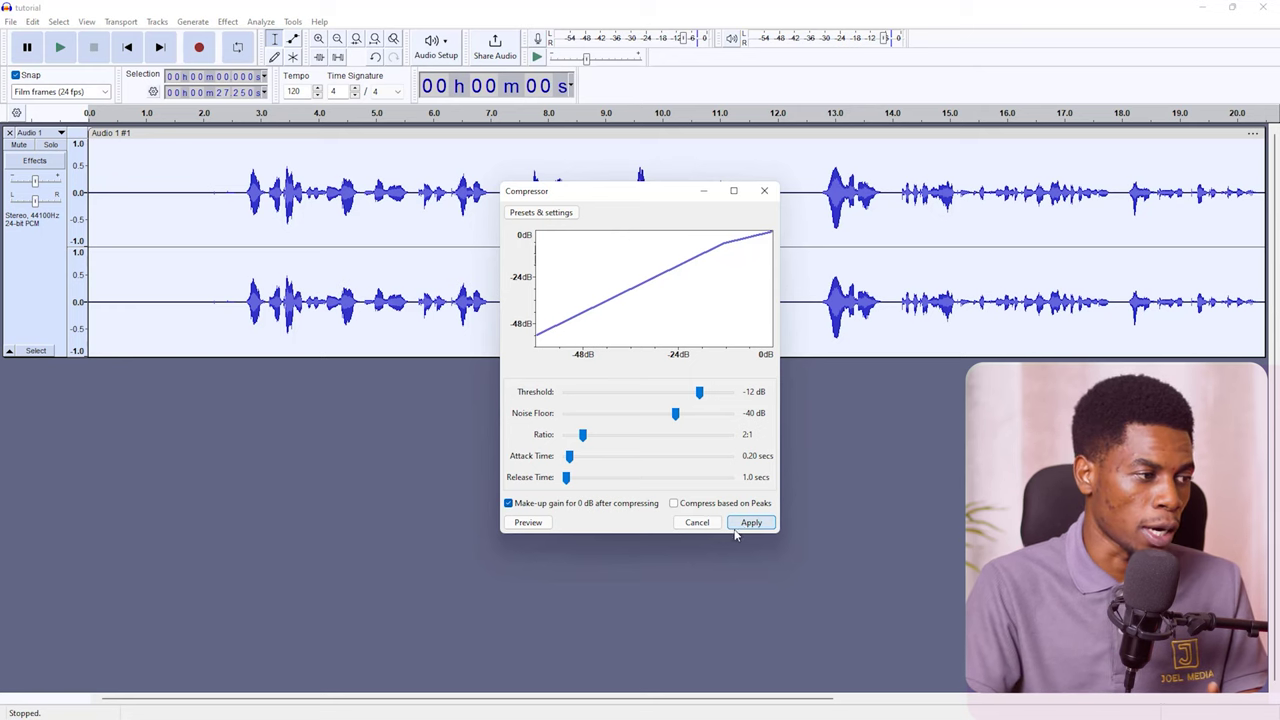
pyautogui.click(528, 523)
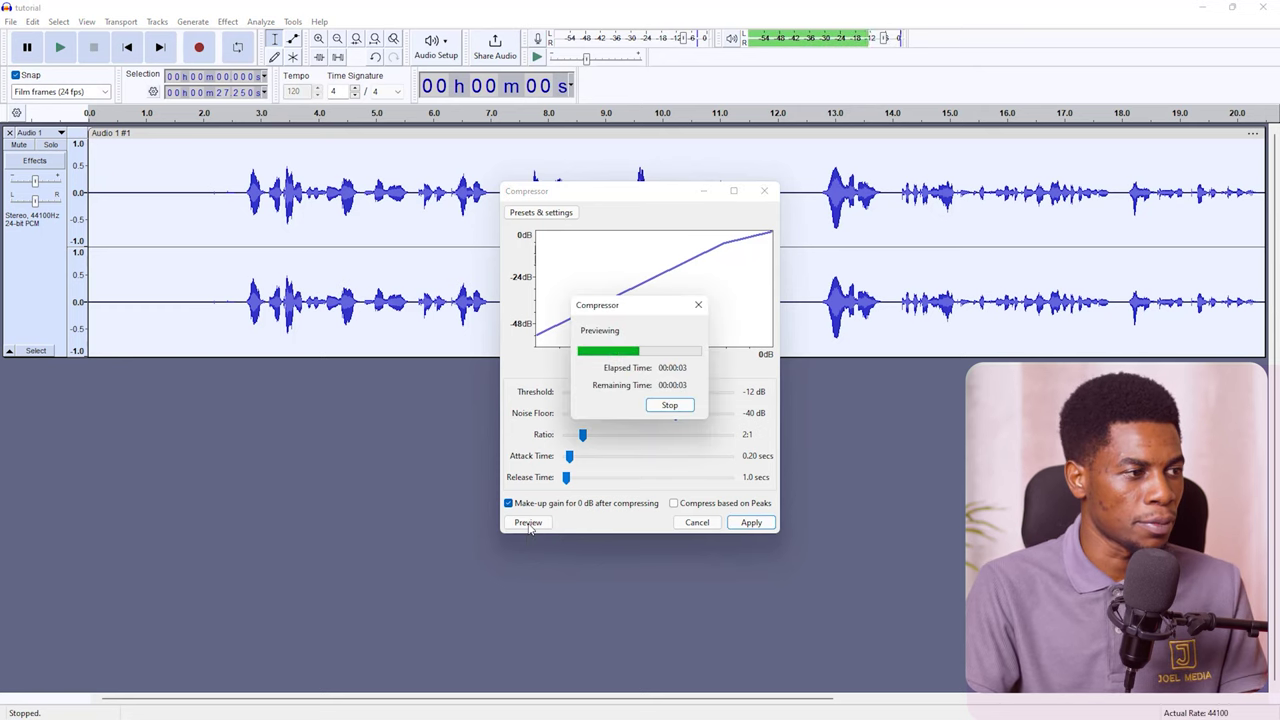
pyautogui.click(661, 406)
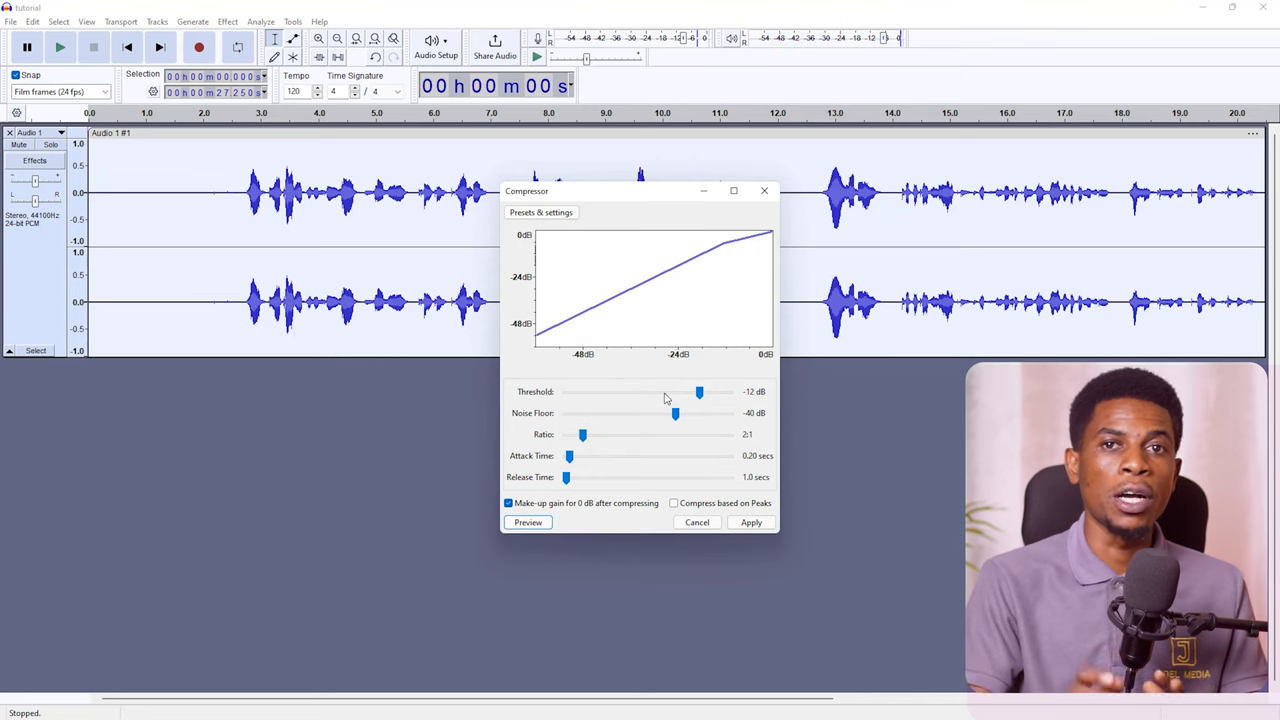
pyautogui.click(750, 524)
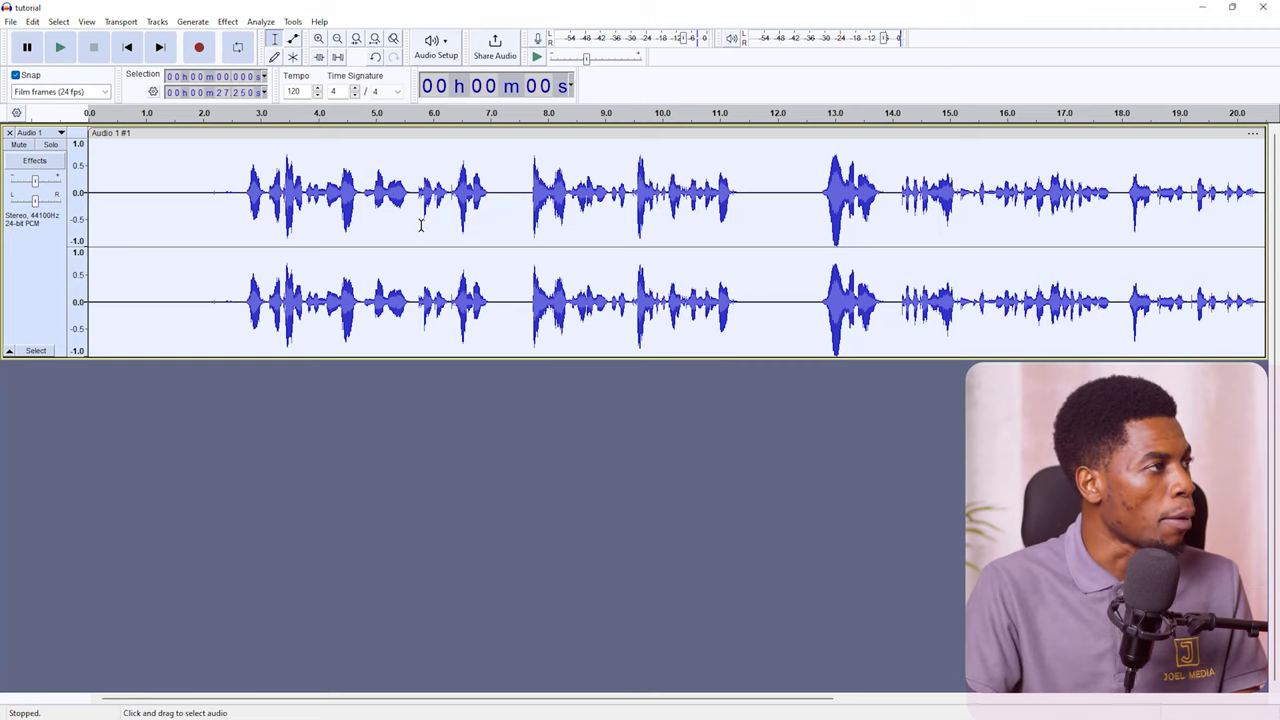
# - Normalize the whole recording to a peak amplitude of -1.0 dB with DC offset removal
pyautogui.click(228, 22)
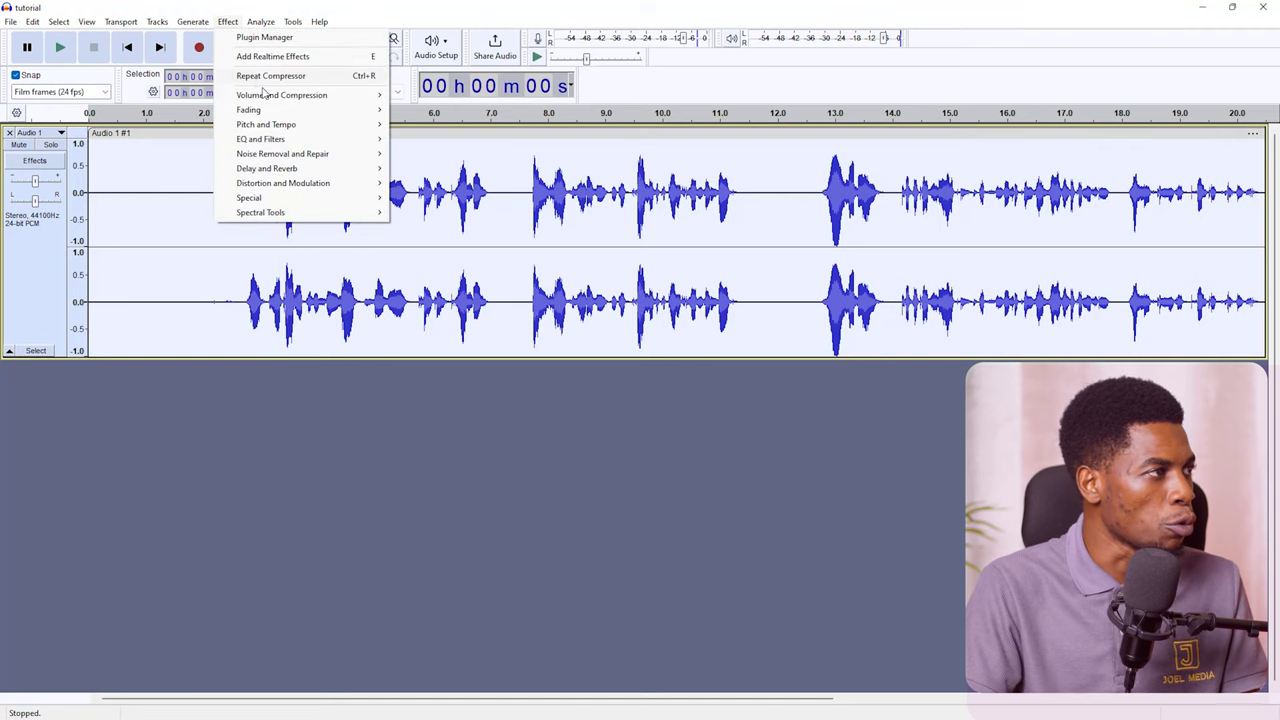
pyautogui.moveTo(275, 100)
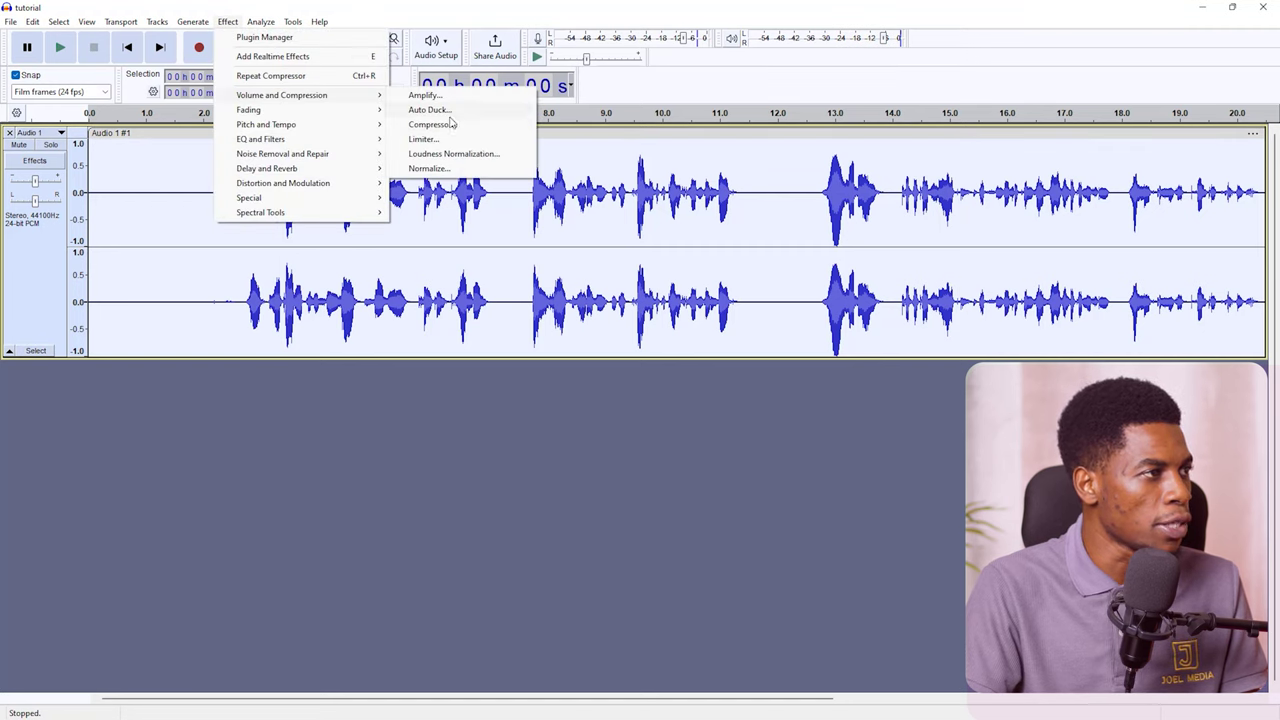
pyautogui.click(428, 168)
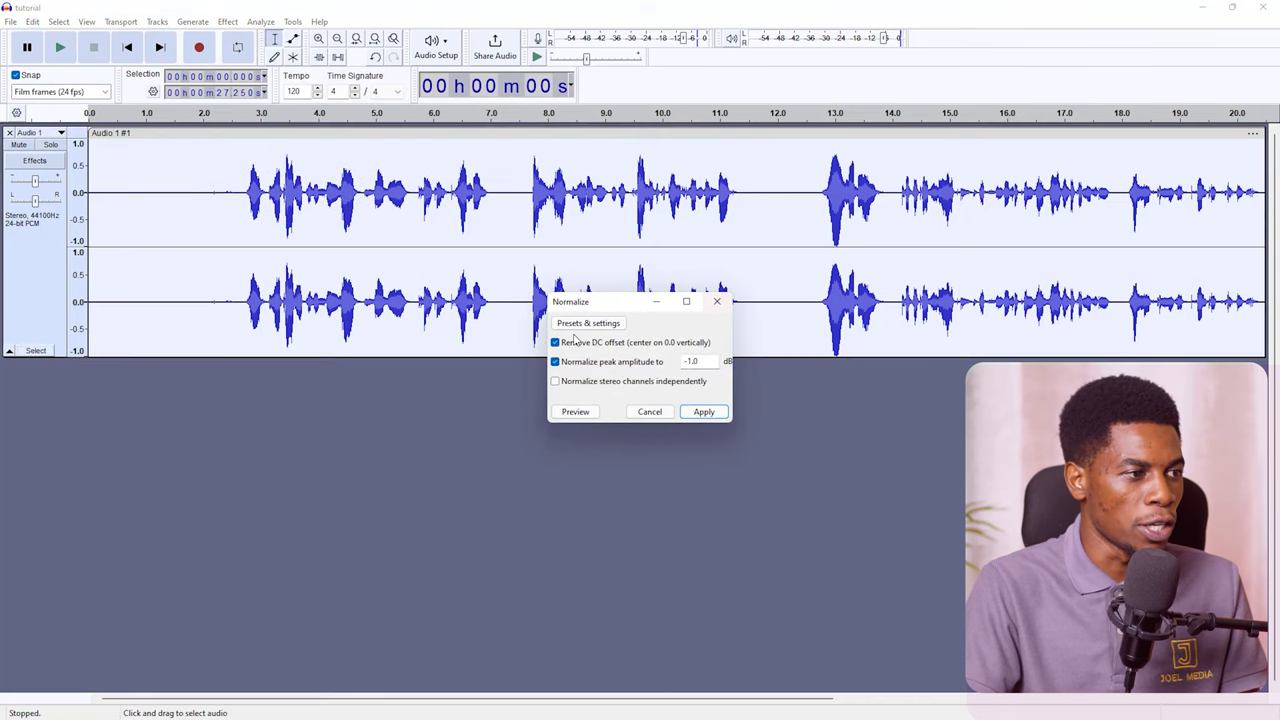
pyautogui.click(703, 410)
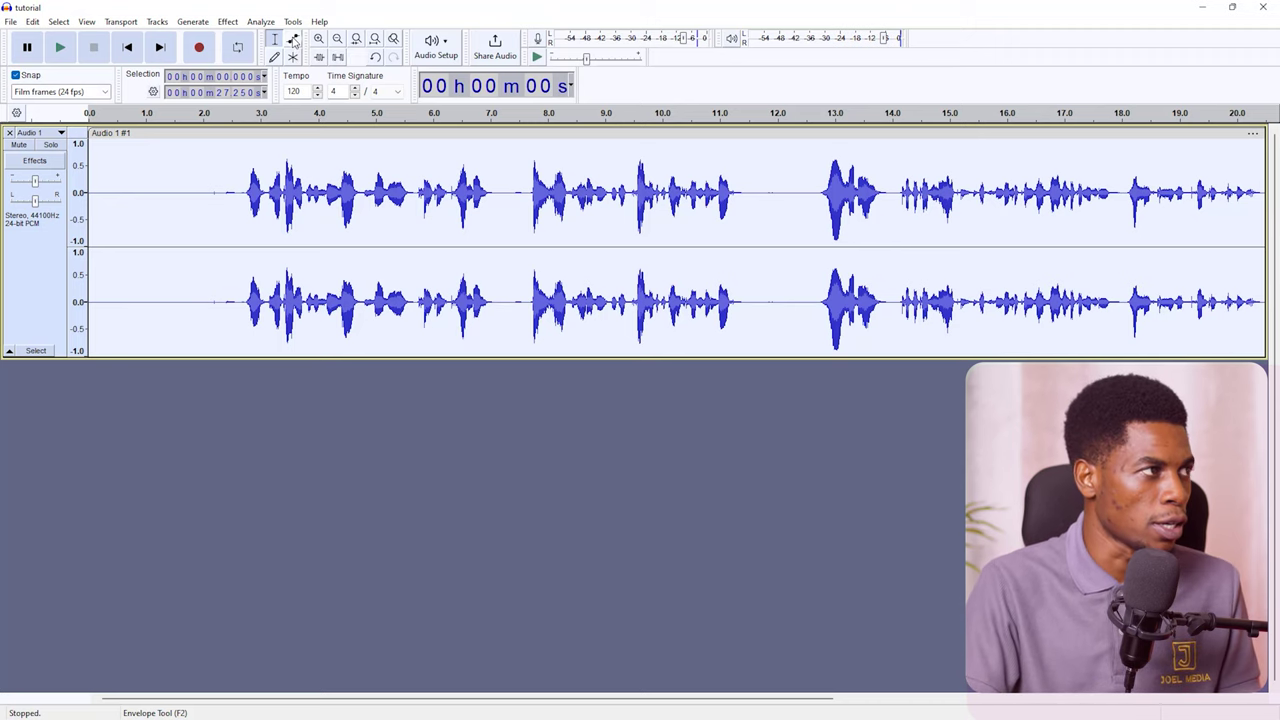
# - Use the Envelope tool to raise the amplitude at about 10.2 seconds and lower the audio before about 9.5 seconds
pyautogui.click(293, 40)
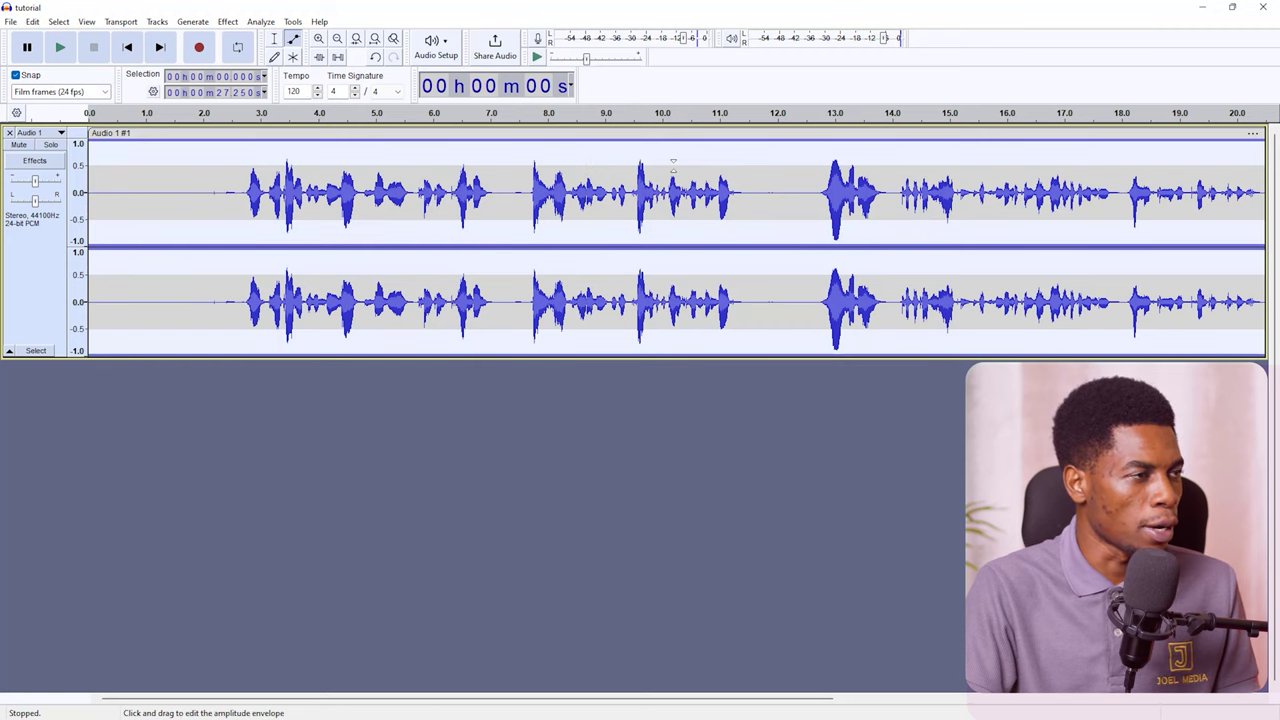
pyautogui.click(673, 165)
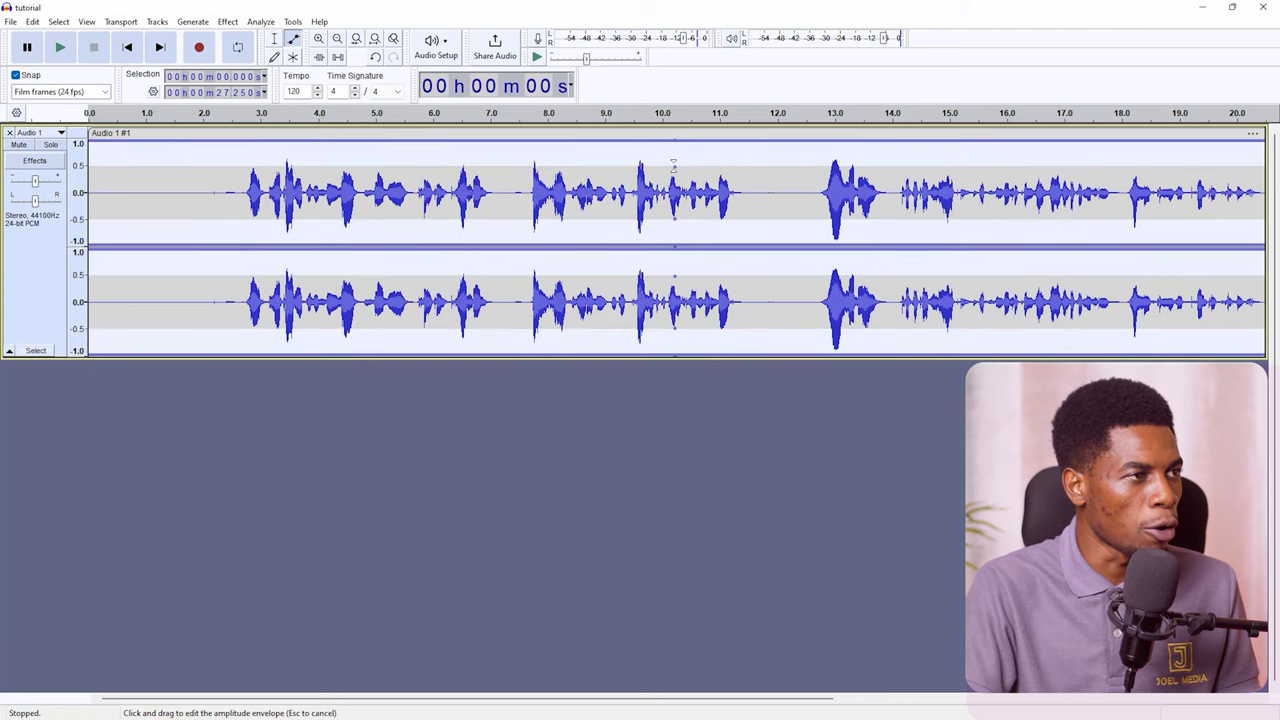
pyautogui.moveTo(673, 160); pyautogui.dragTo(674, 138)
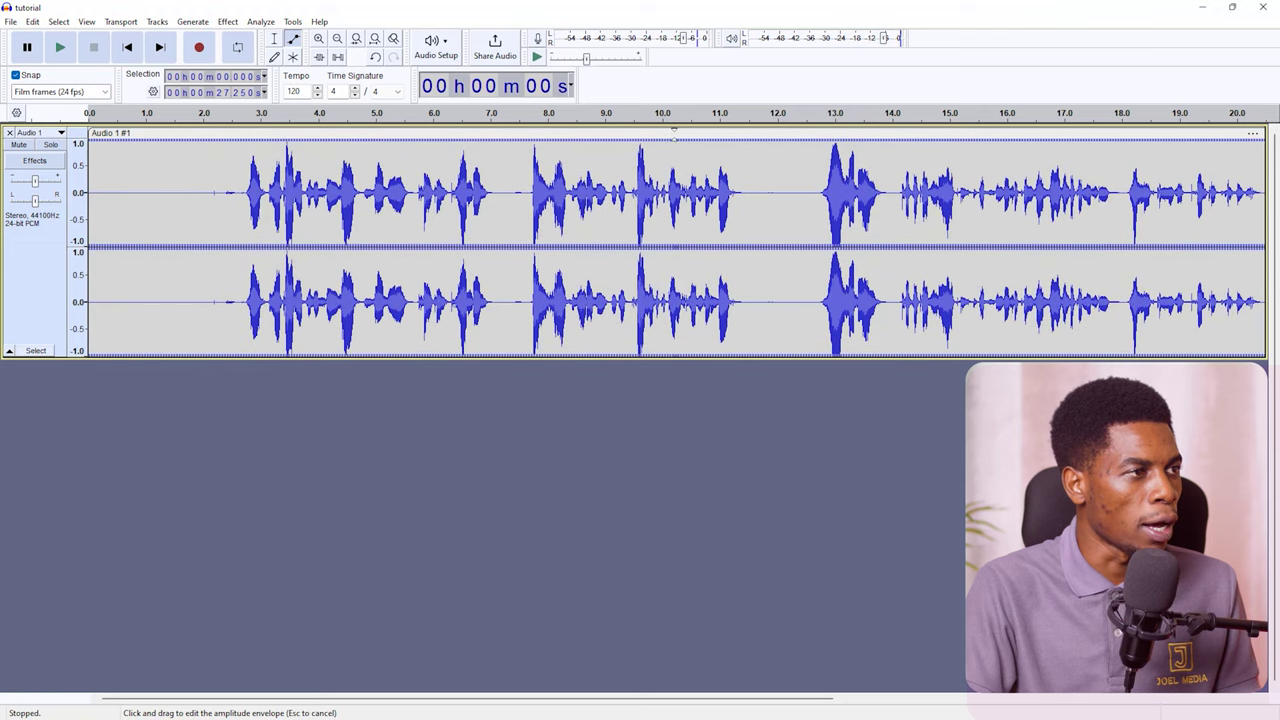
pyautogui.click(635, 188)
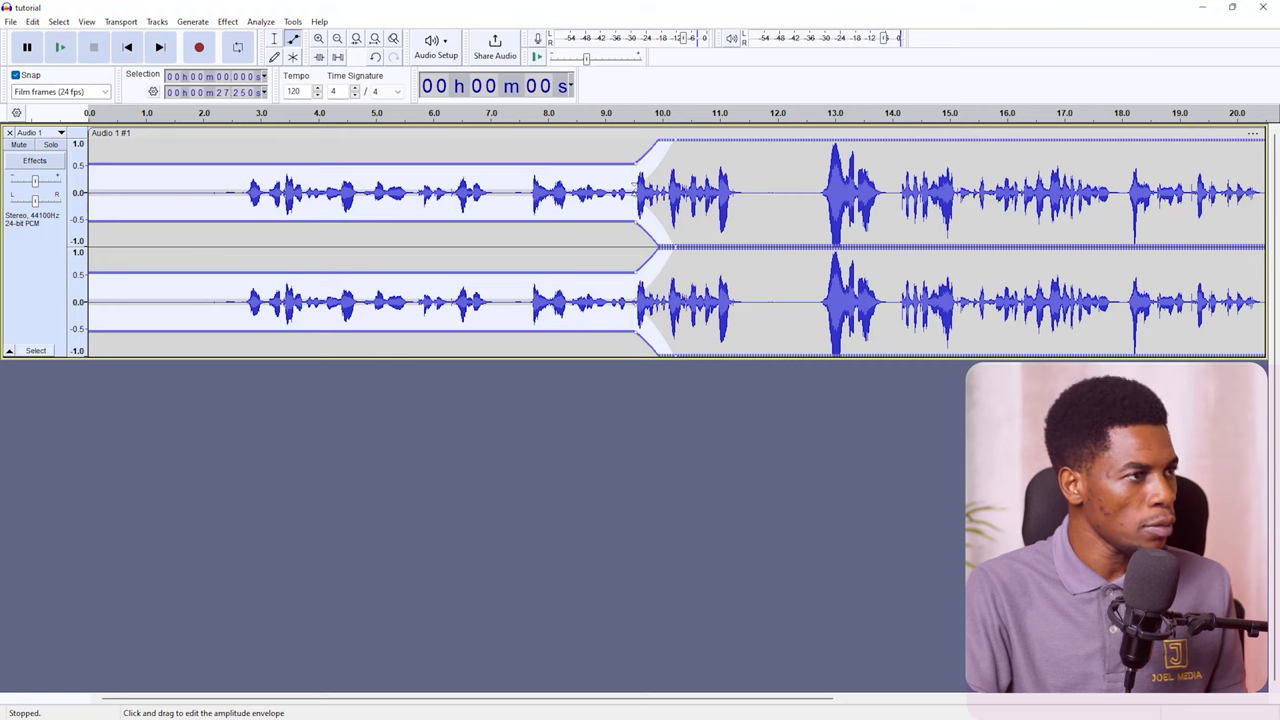
# - Undo the Envelope edits on the voice recording and, with the Selection tool, play it from about 9.7 seconds
pyautogui.hotkey('ctrl', 'z')
pyautogui.click(274, 38)
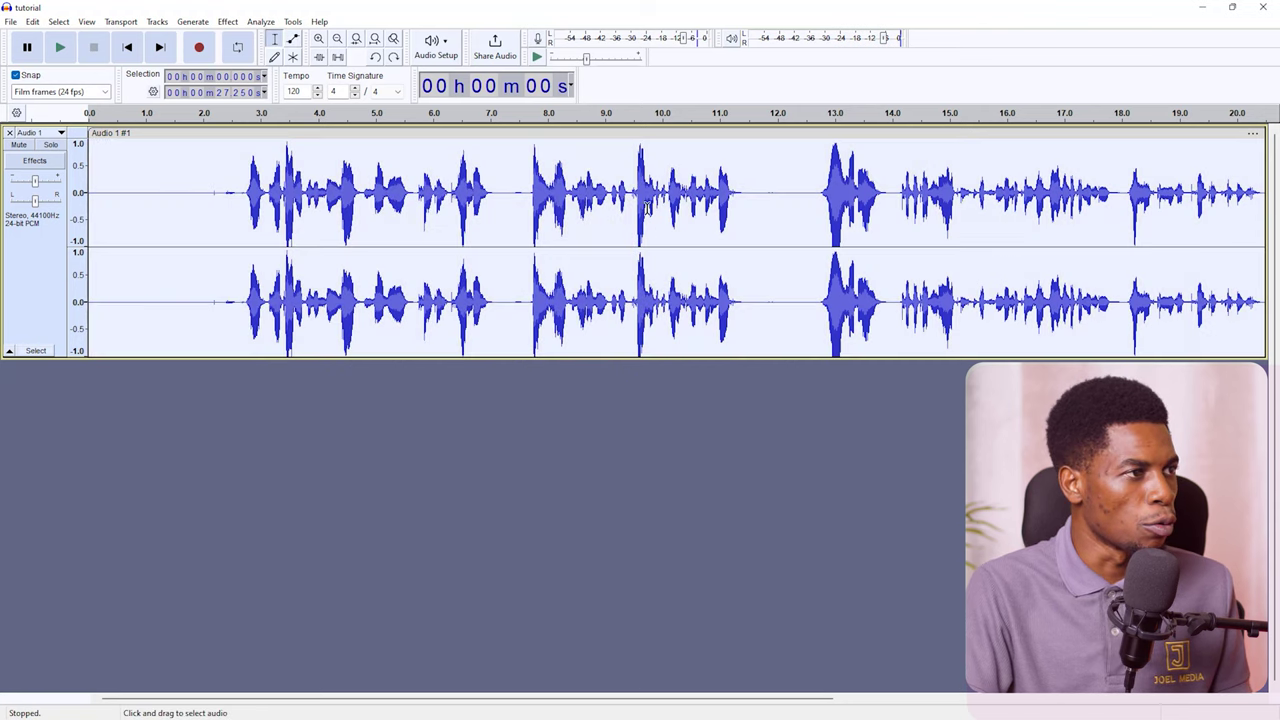
pyautogui.click(643, 196)
pyautogui.press('space')
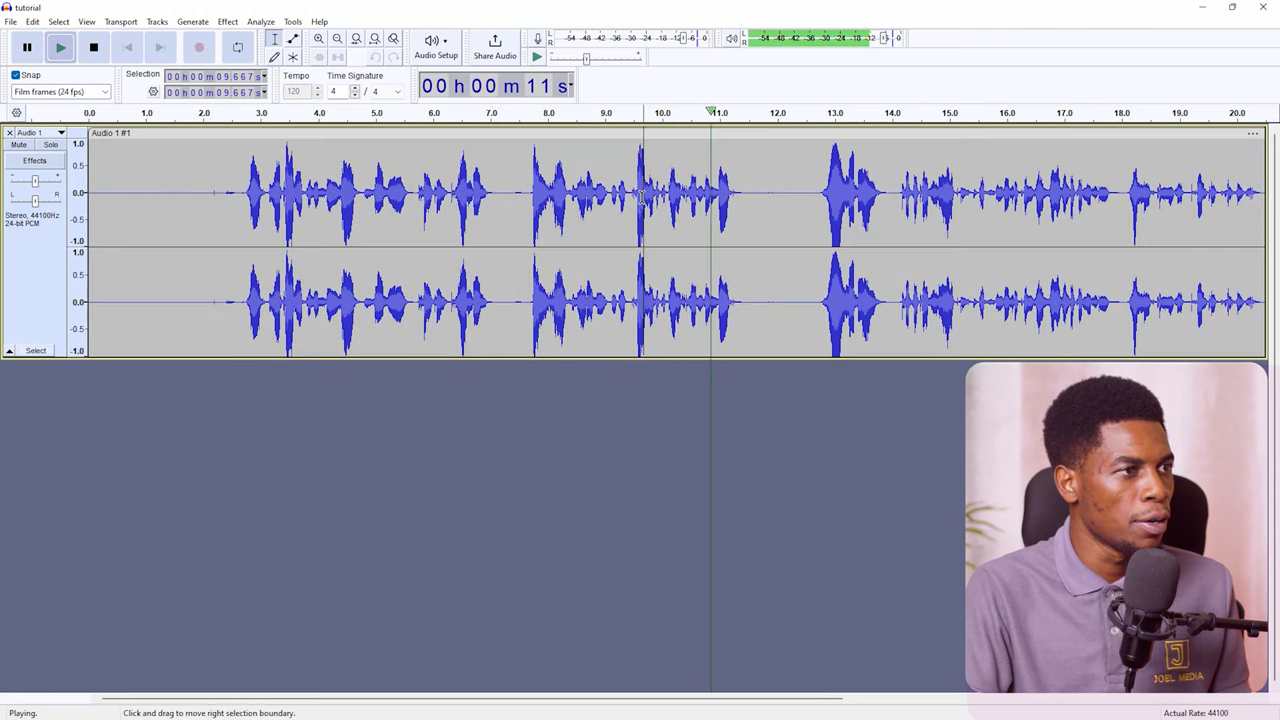
pyautogui.press('space')
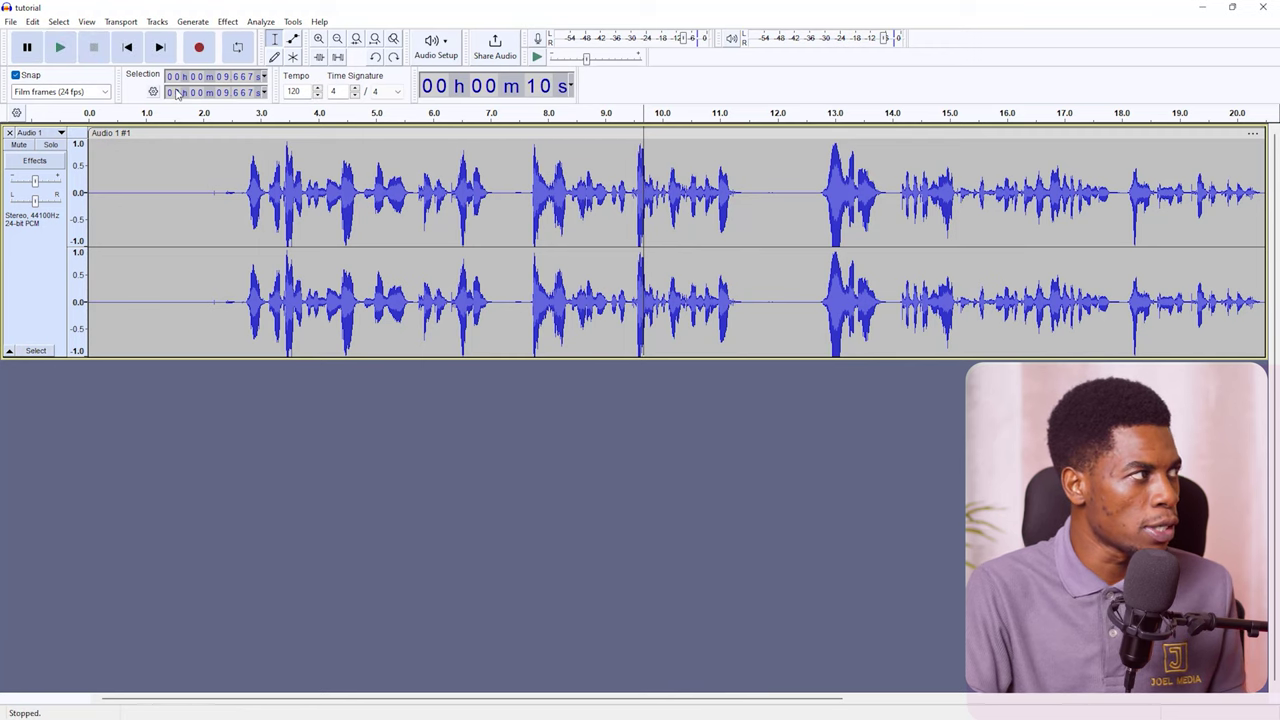
pyautogui.click(33, 22)
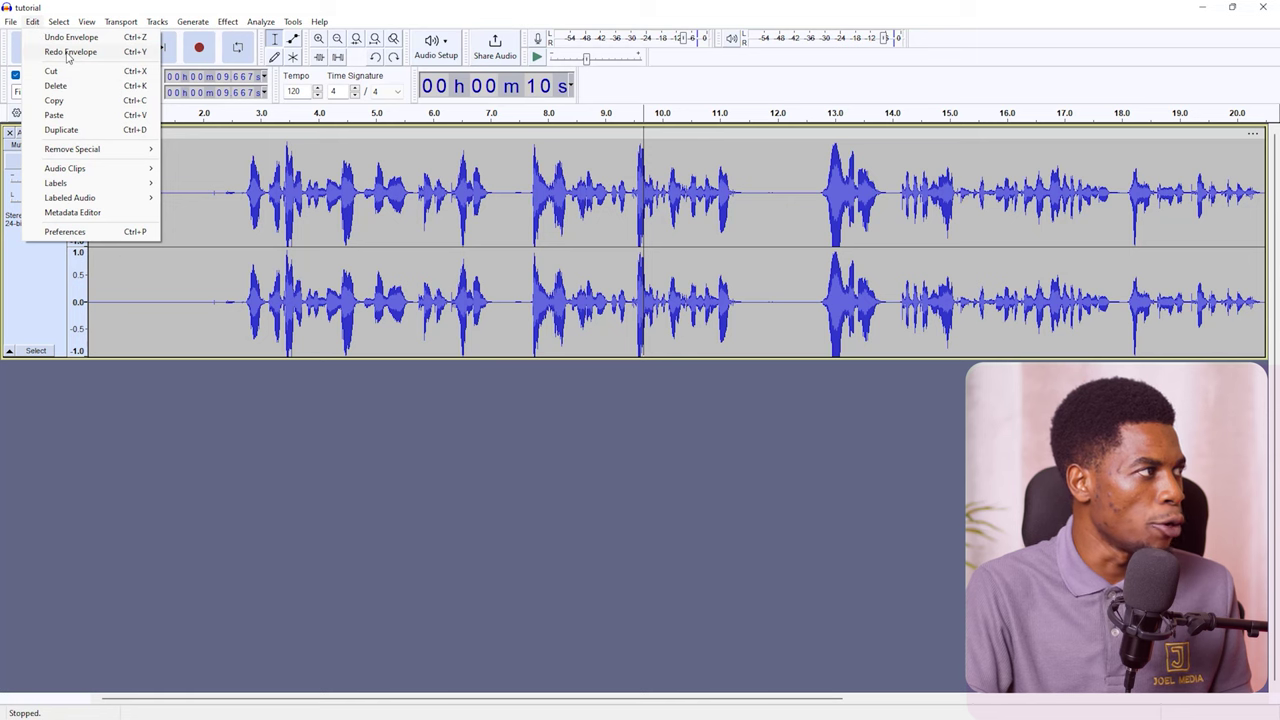
pyautogui.click(72, 38)
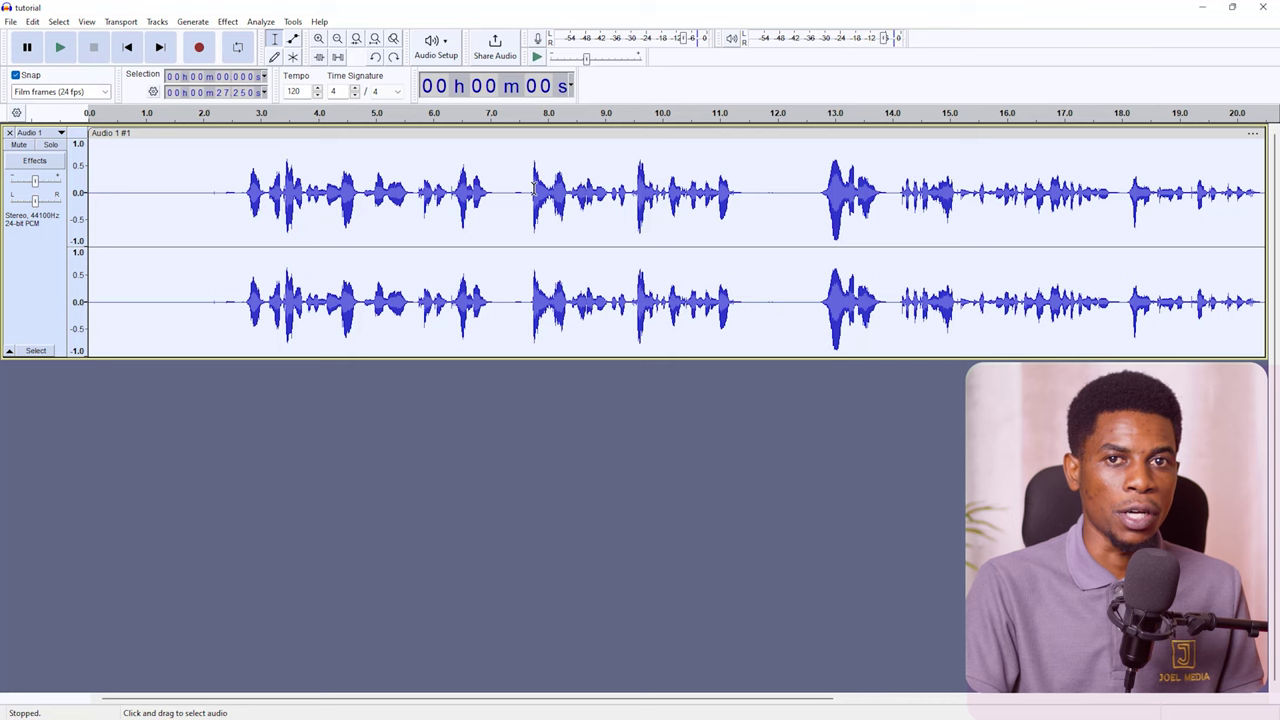
# - Play the quiet opening of the voice recording and delete the first 2.667 seconds before the speech
pyautogui.click(241, 195)
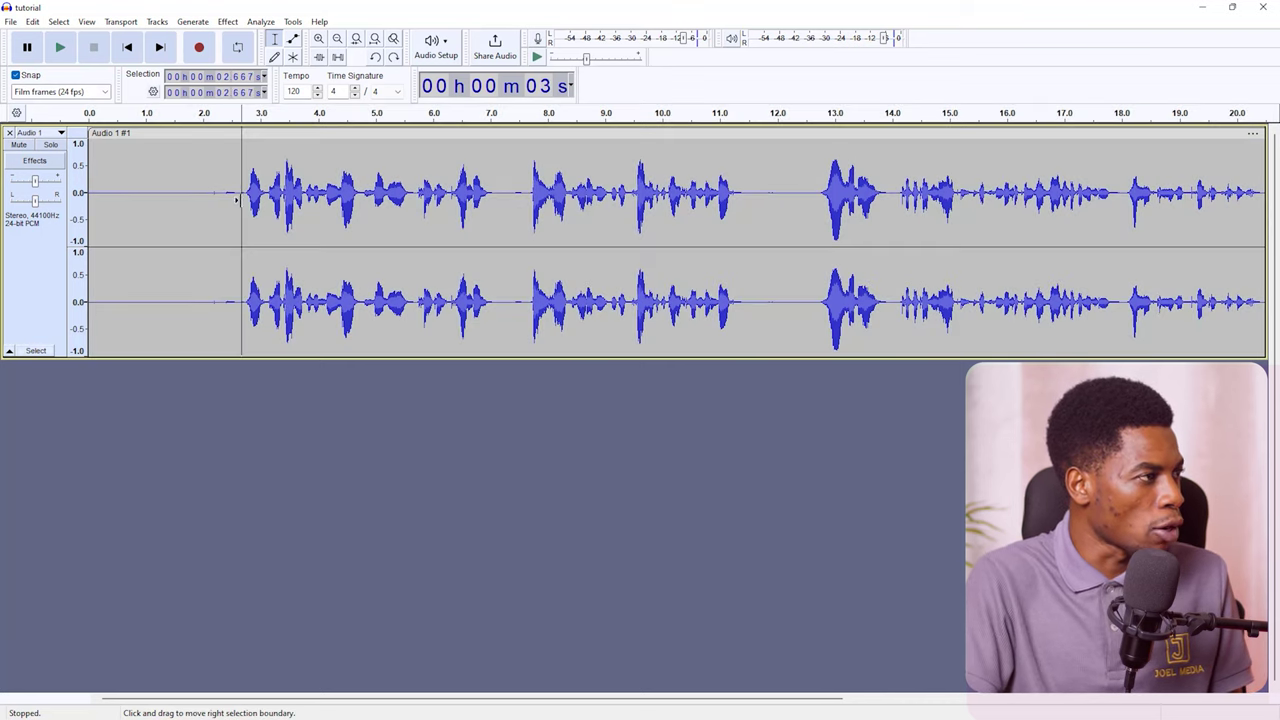
pyautogui.click(248, 191)
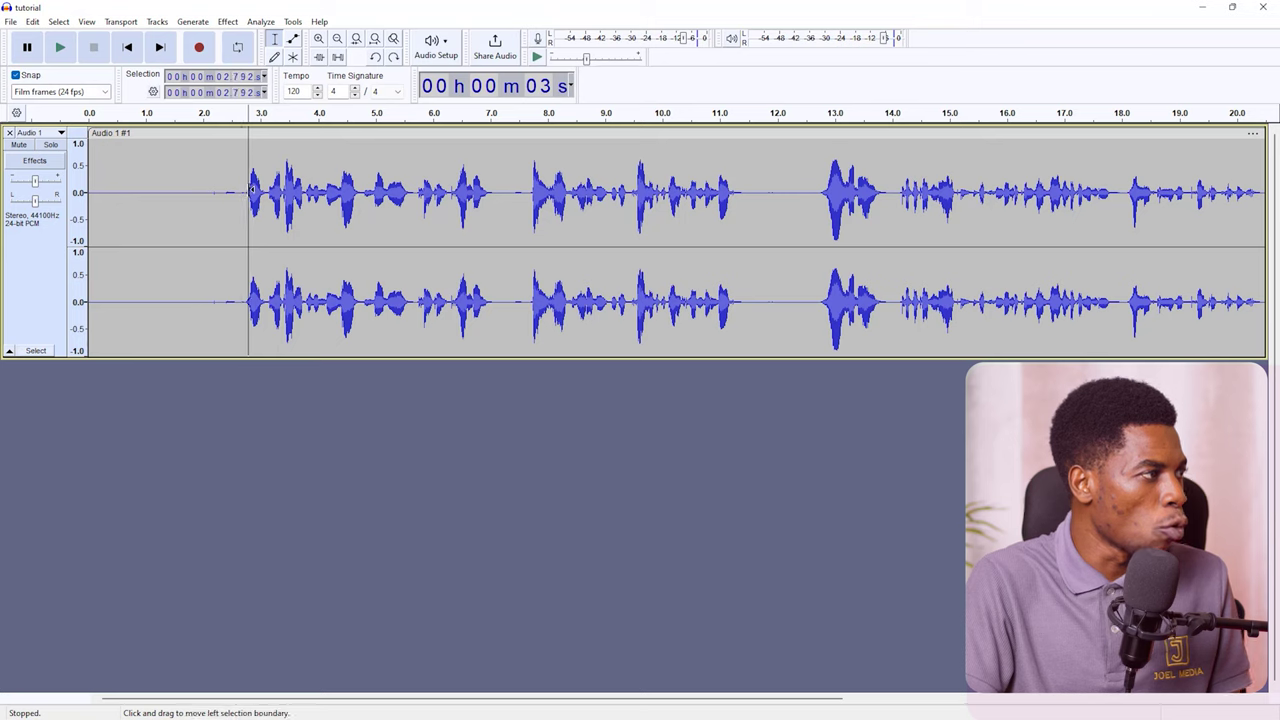
pyautogui.click(92, 192)
pyautogui.press('space')
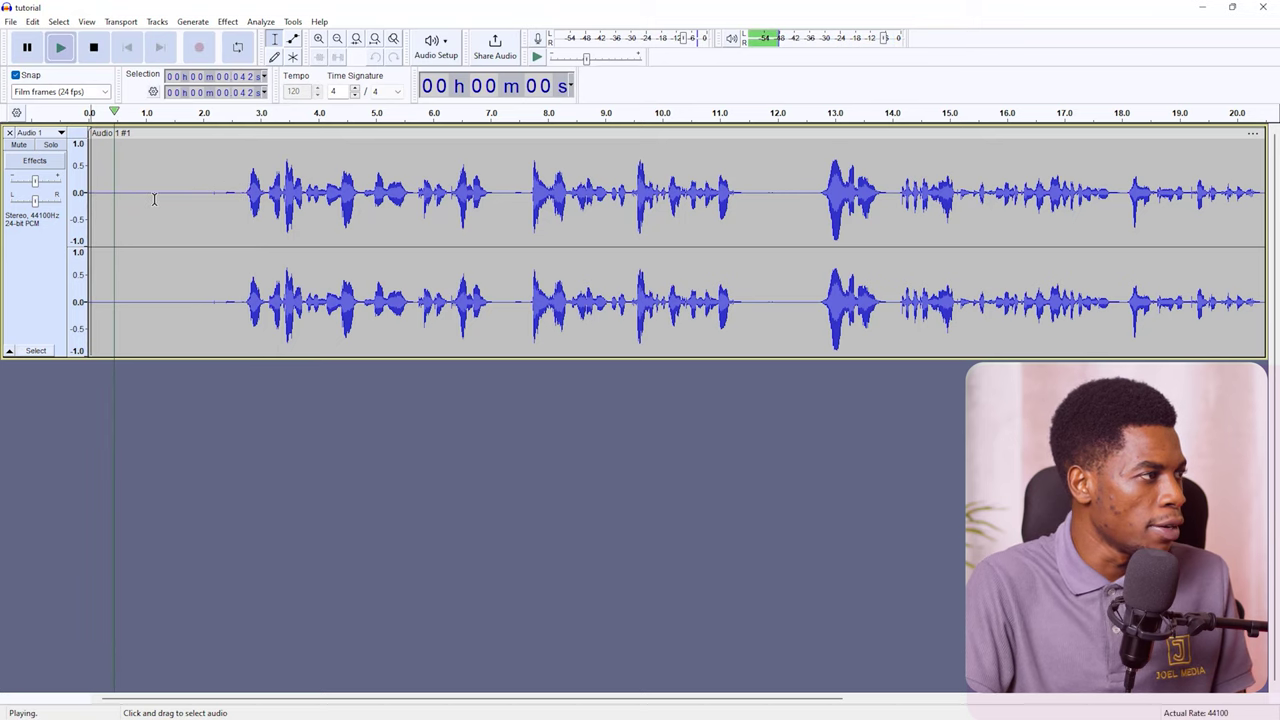
pyautogui.press('space')
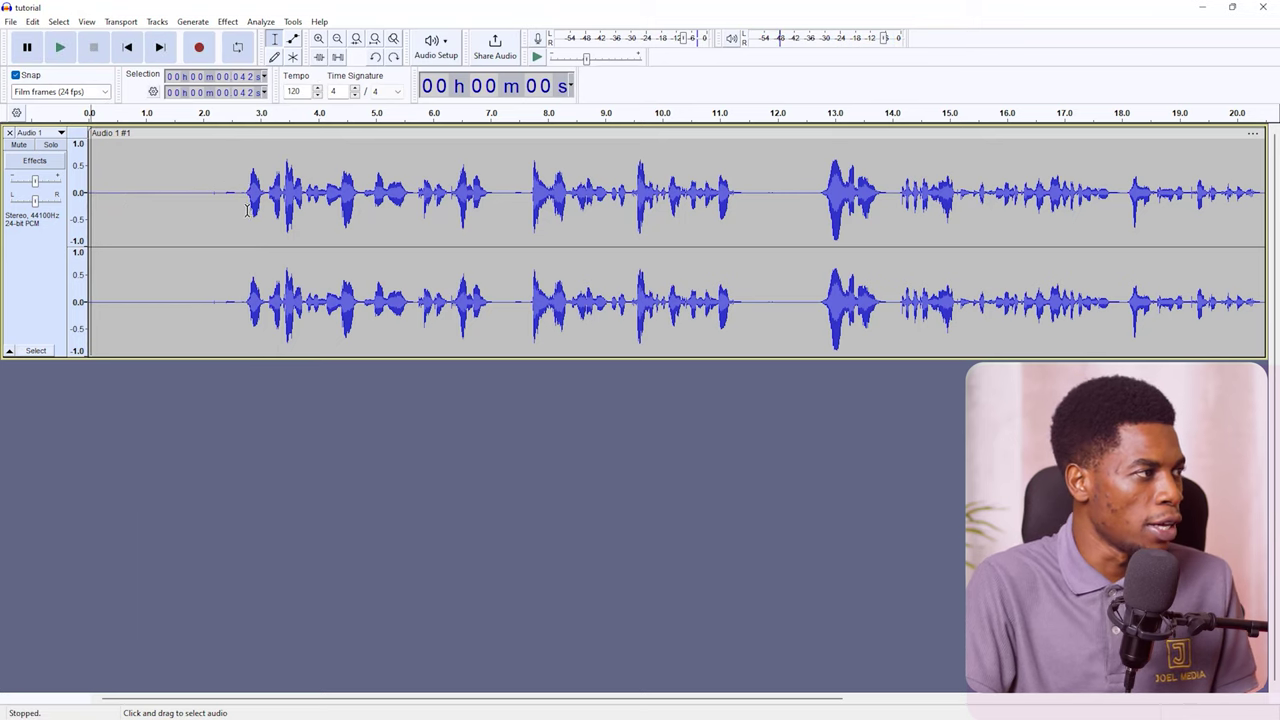
pyautogui.moveTo(241, 194); pyautogui.dragTo(70, 201)
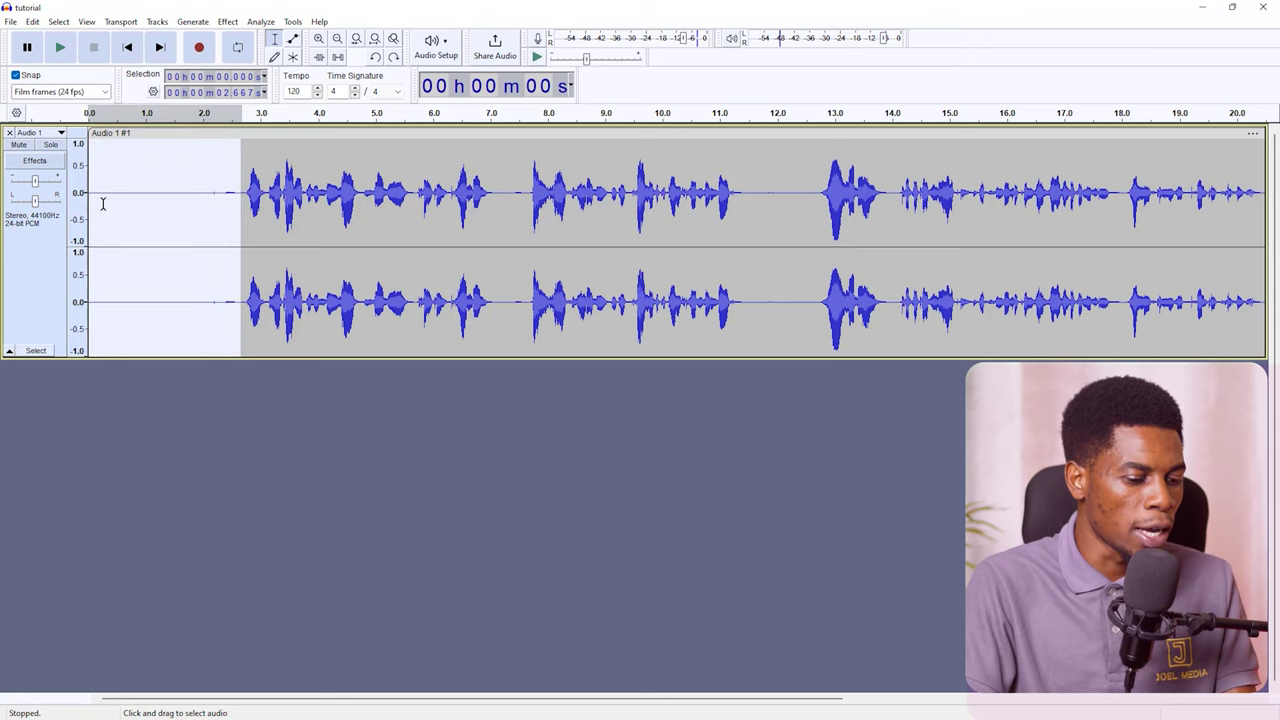
pyautogui.press('Delete')
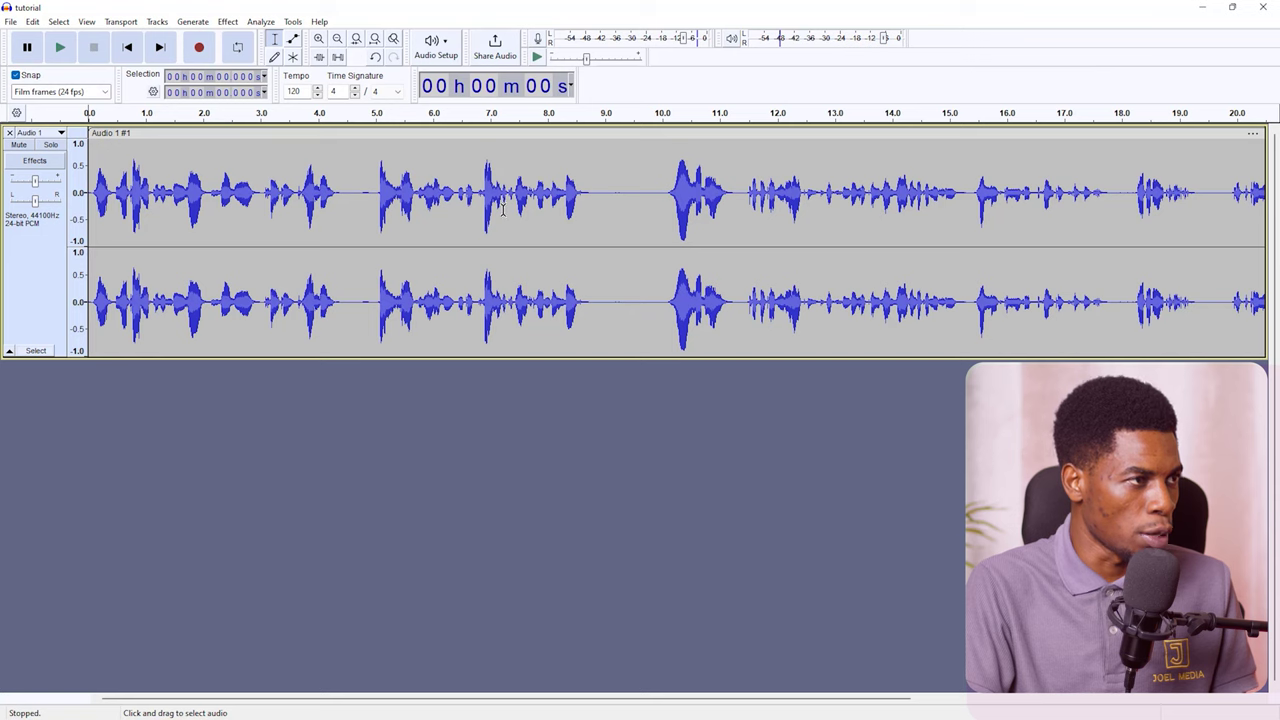
# - Delete the silent pauses in the voice track at 8.708–10.083, 17.917–18.500 and 16.375–16.792 seconds
pyautogui.moveTo(587, 196); pyautogui.dragTo(667, 202)
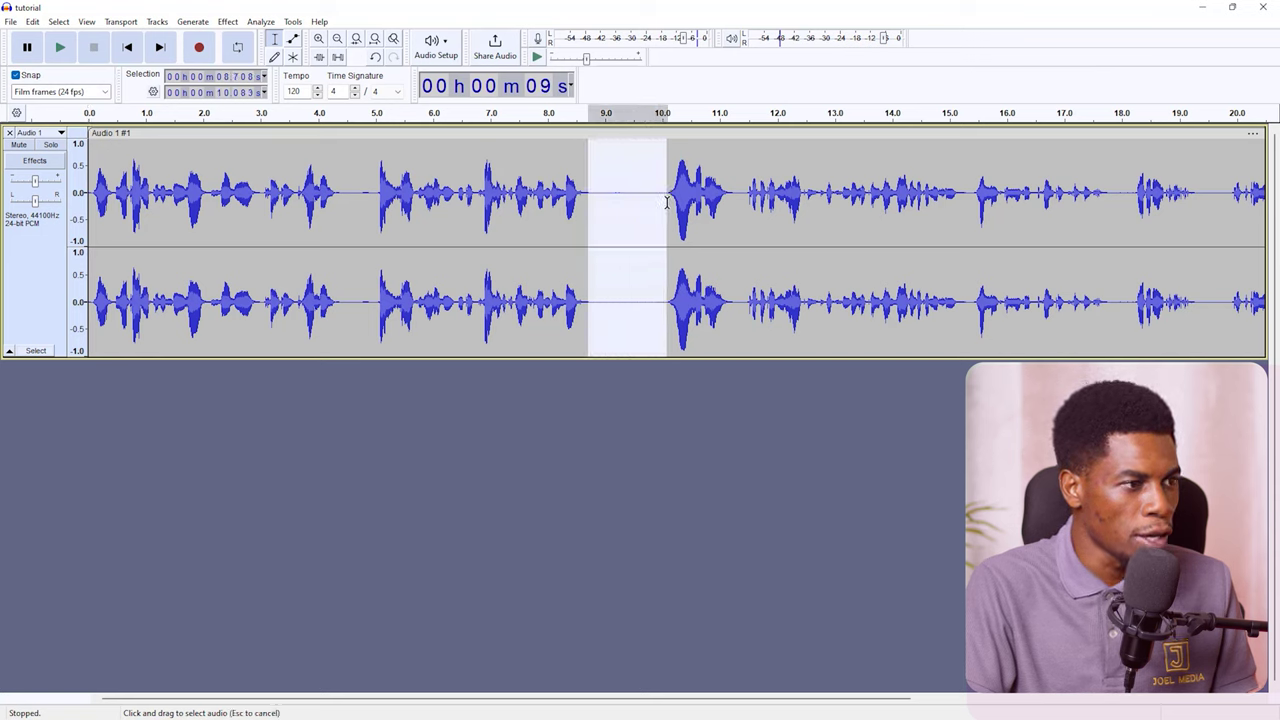
pyautogui.press('Delete')
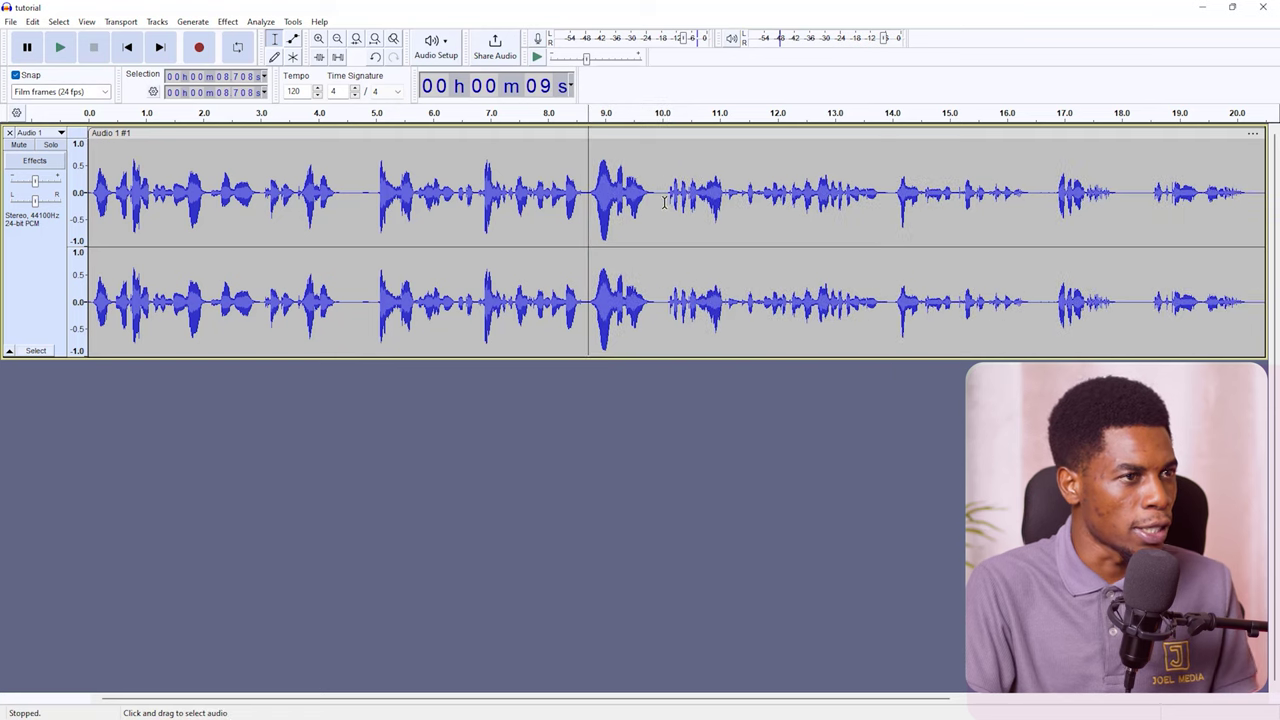
pyautogui.moveTo(622, 703); pyautogui.dragTo(877, 705)
pyautogui.moveTo(710, 195); pyautogui.dragTo(743, 200)
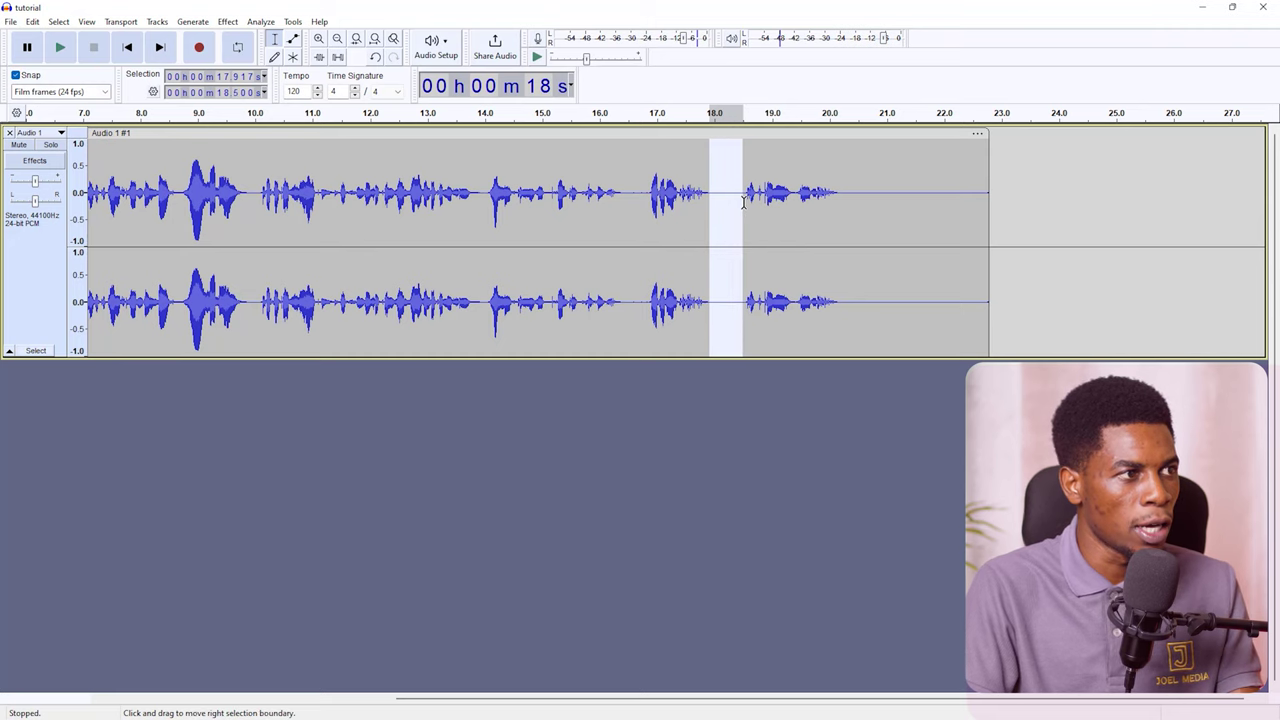
pyautogui.press('Delete')
pyautogui.moveTo(623, 189); pyautogui.dragTo(646, 192)
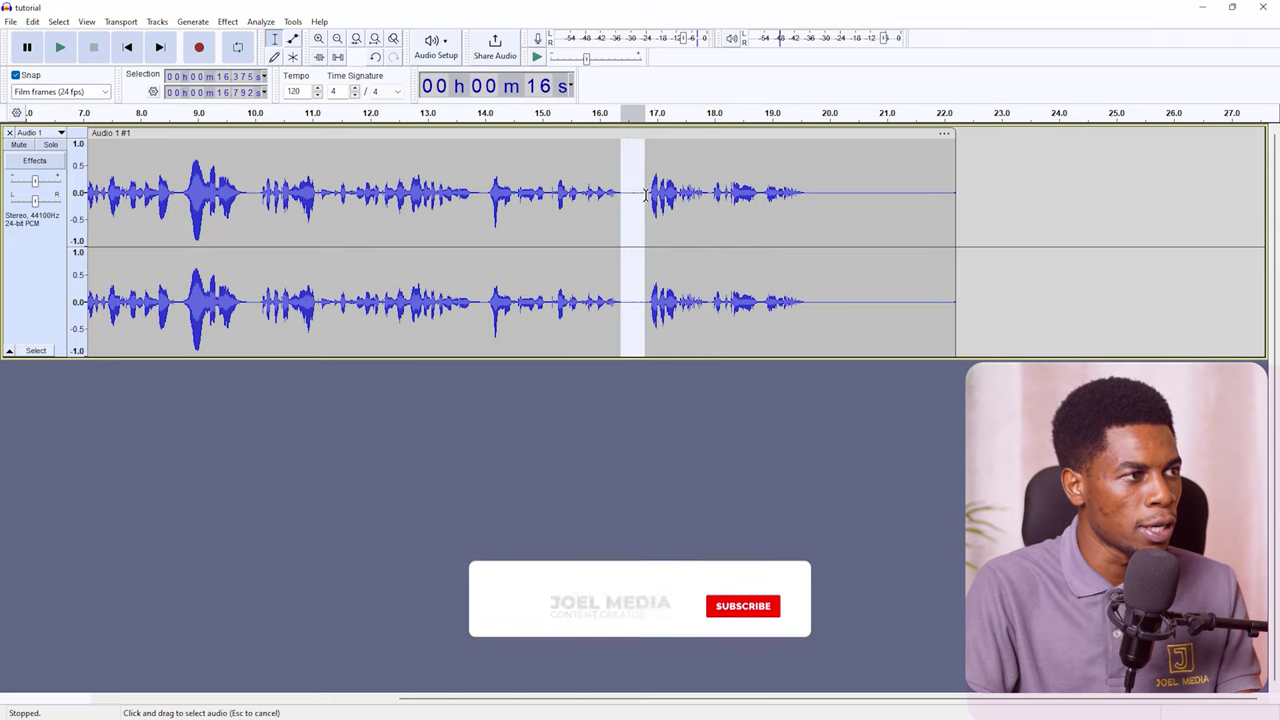
pyautogui.press('Delete')
# - Delete the short gap at about 13.9 seconds and the trailing silence after 19.000 seconds
pyautogui.moveTo(476, 196); pyautogui.dragTo(484, 196)
pyautogui.press('Delete')
pyautogui.moveTo(772, 197); pyautogui.dragTo(923, 209)
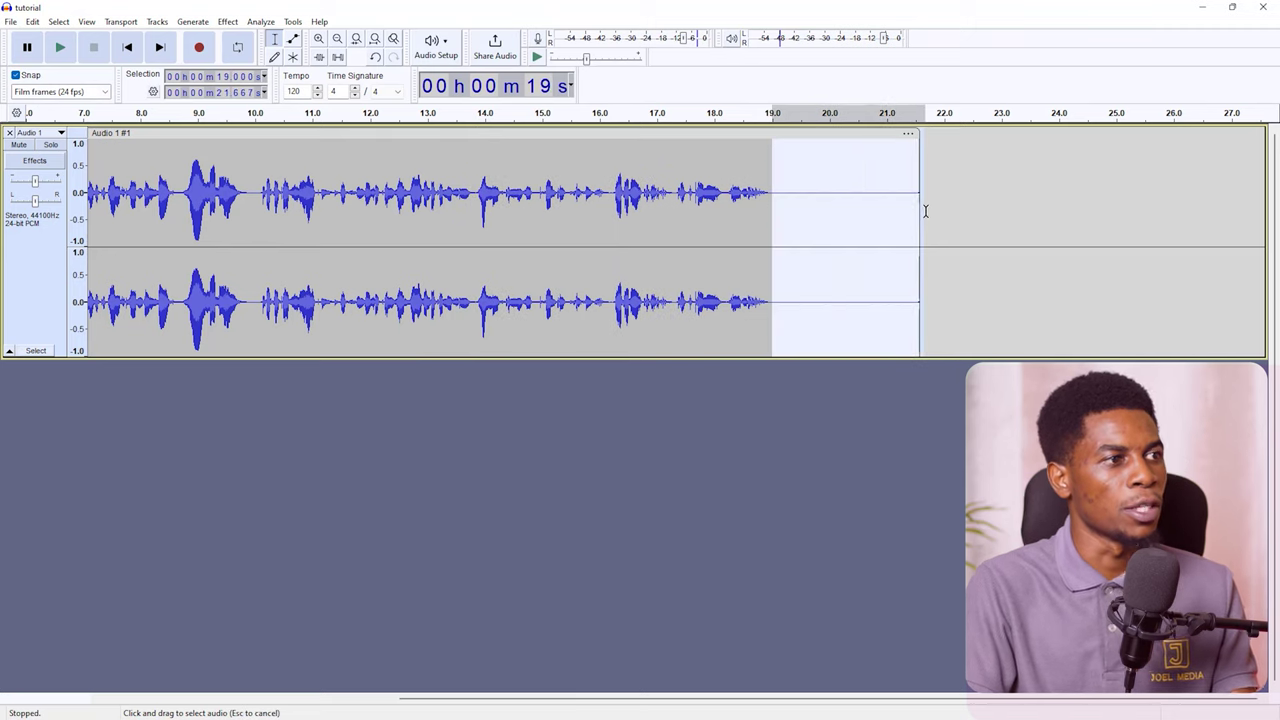
pyautogui.press('Delete')
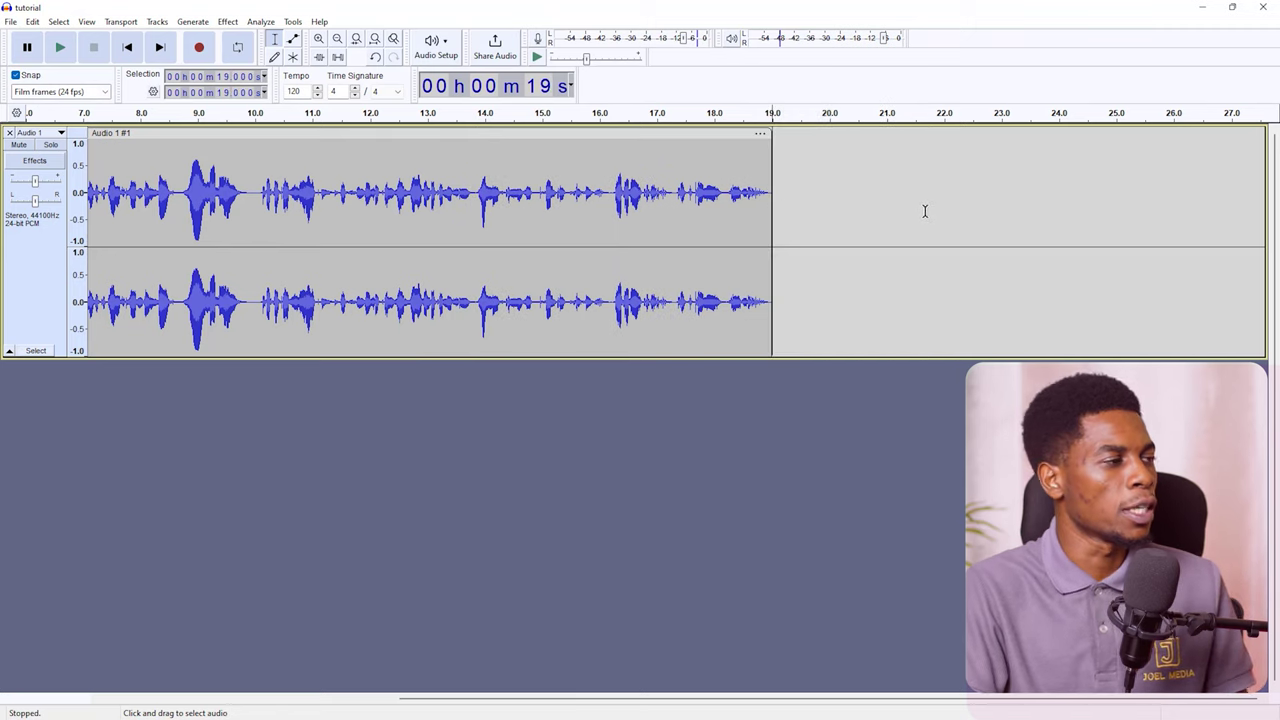
# - Play the trimmed voice recording from near its start at 0.125 seconds to check the cuts
pyautogui.click(132, 190)
pyautogui.moveTo(710, 692); pyautogui.dragTo(387, 707)
pyautogui.click(97, 192)
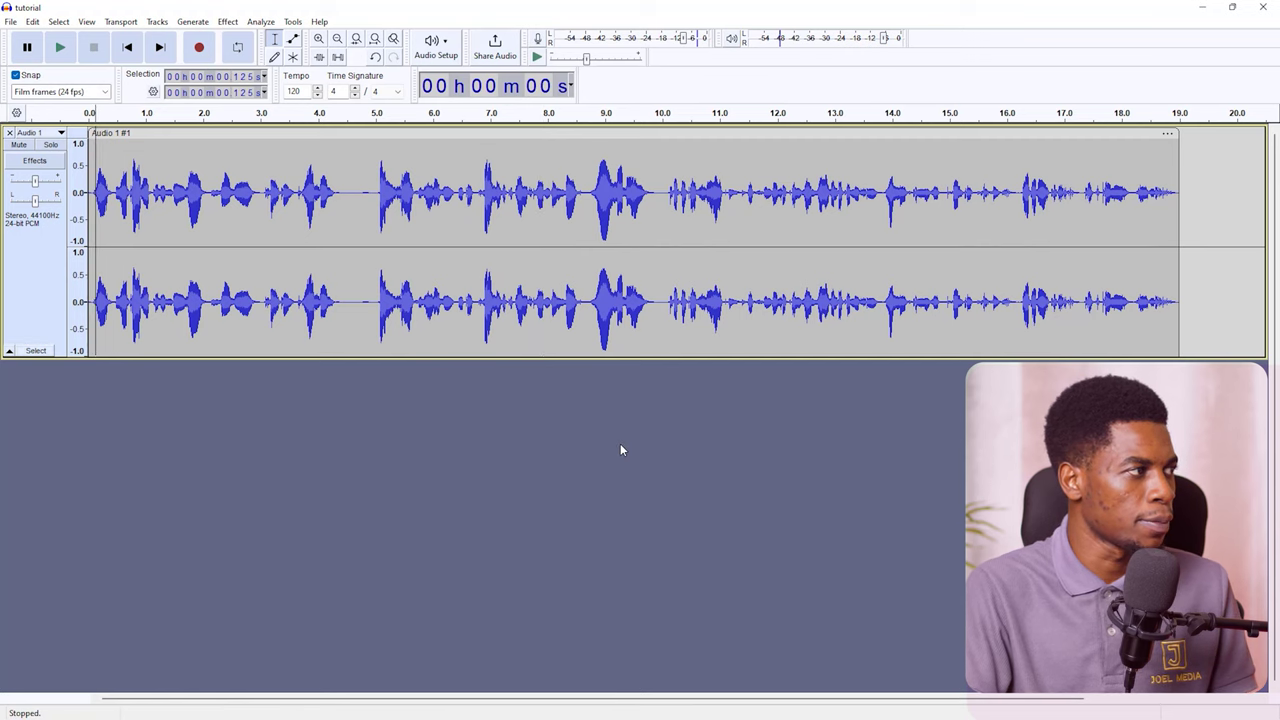
pyautogui.click(61, 48)
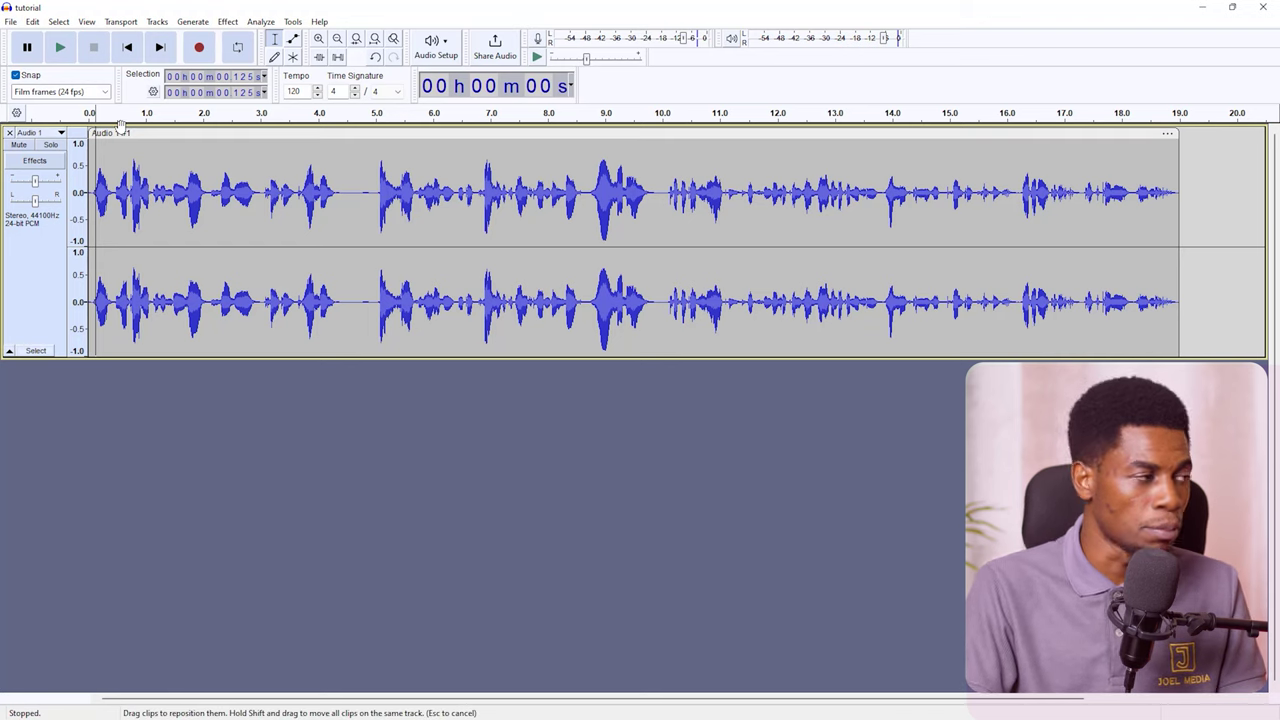
pyautogui.click(10, 21)
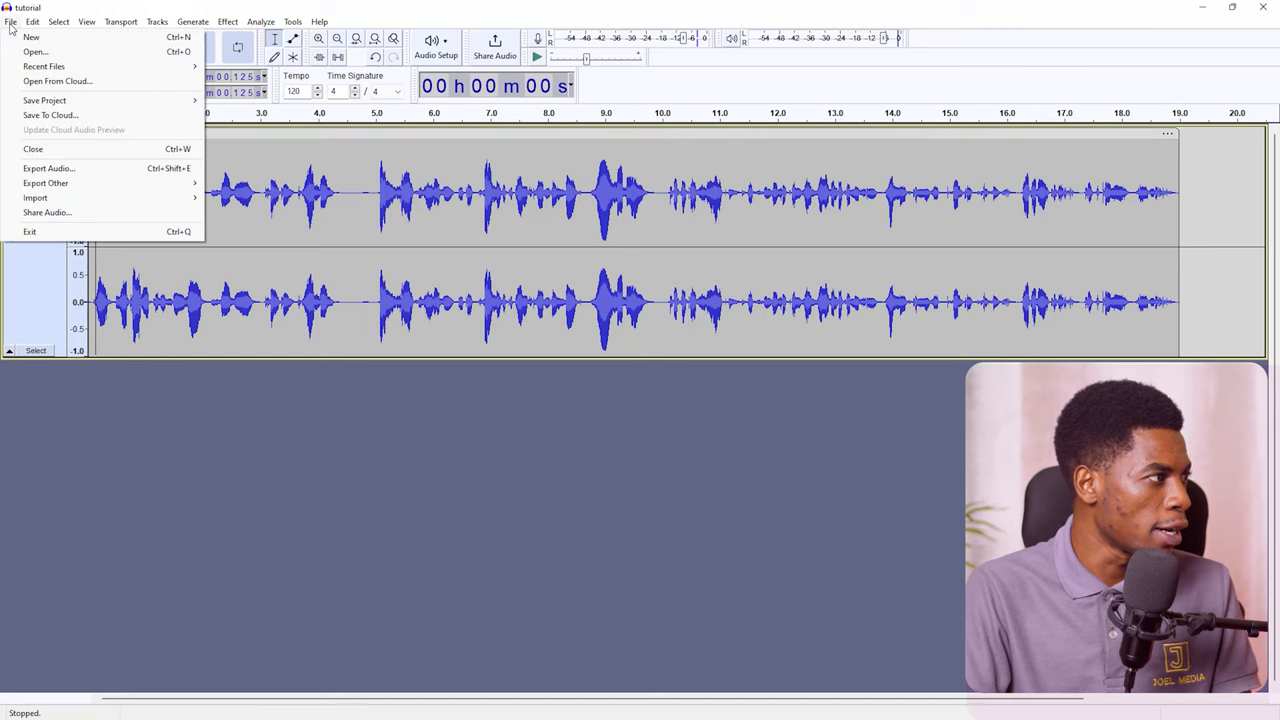
pyautogui.moveTo(38, 198)
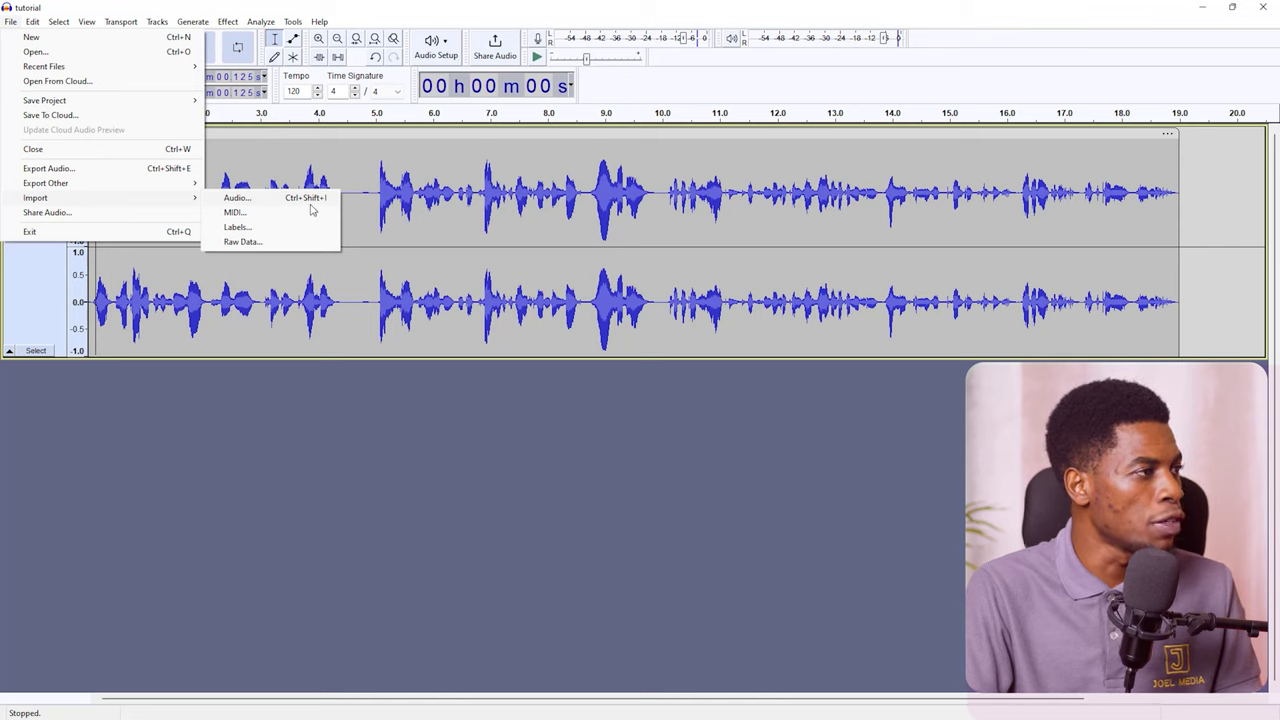
pyautogui.click(550, 505)
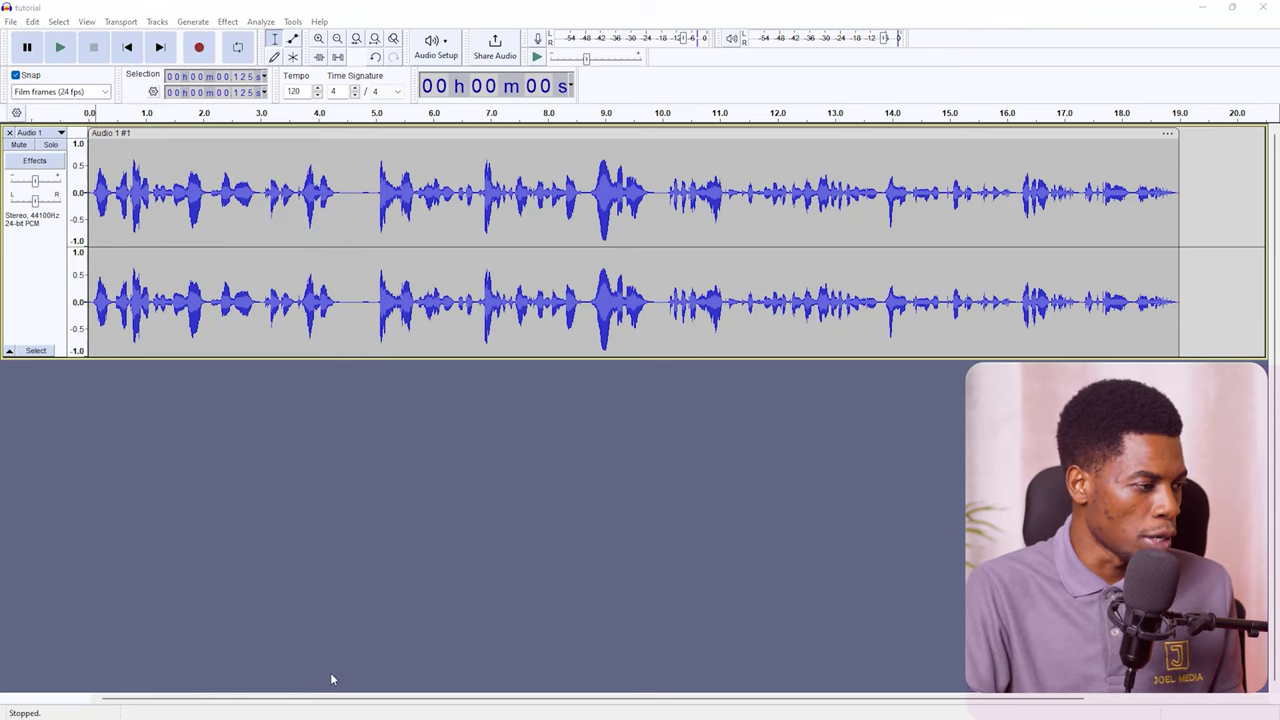
# - Switch to Everything, search for "tunisia" and bring Flight To Tunisia - Causmic.mp3 into the Audacity project as a new track
pyautogui.press('super')
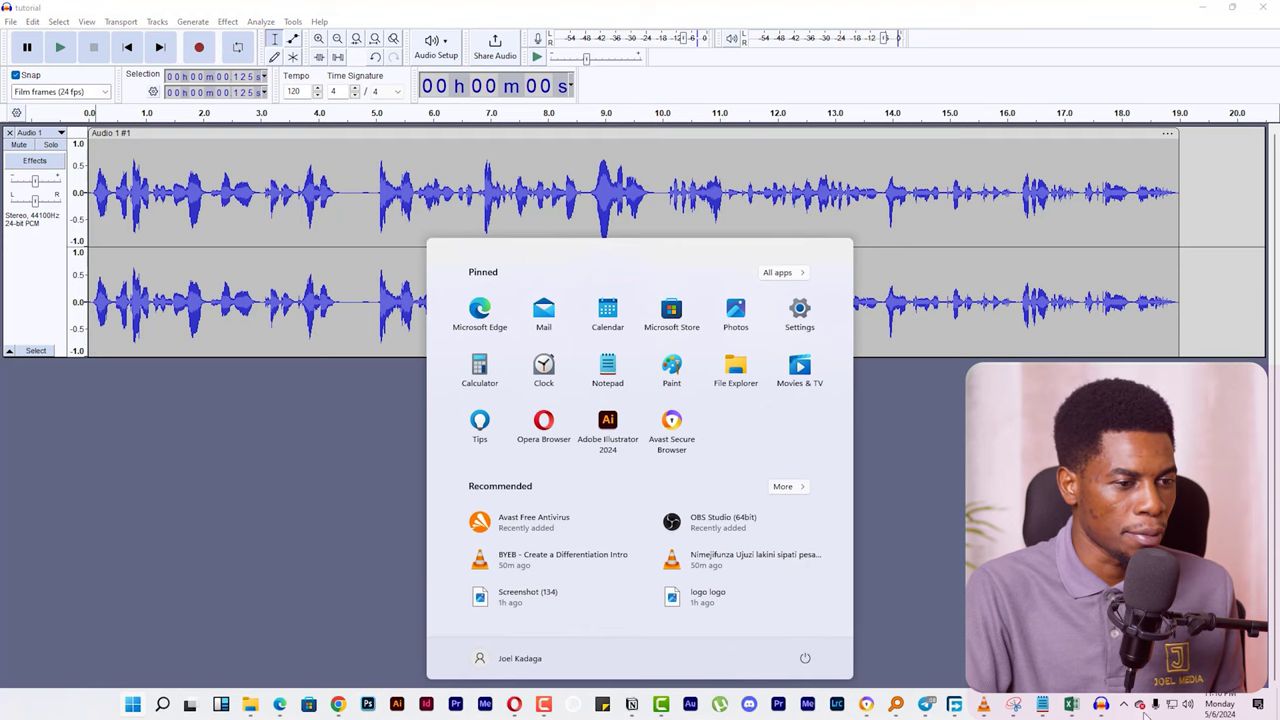
pyautogui.click(896, 704)
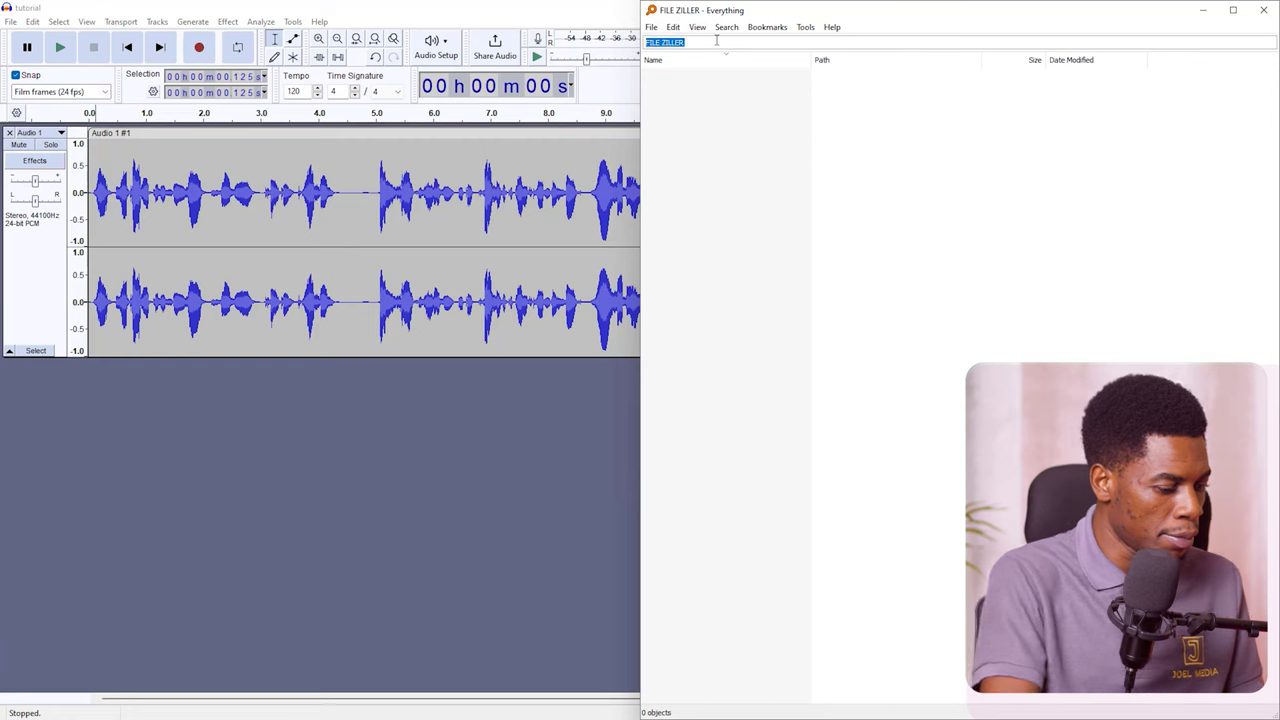
pyautogui.write('tunisi')
pyautogui.write('a')
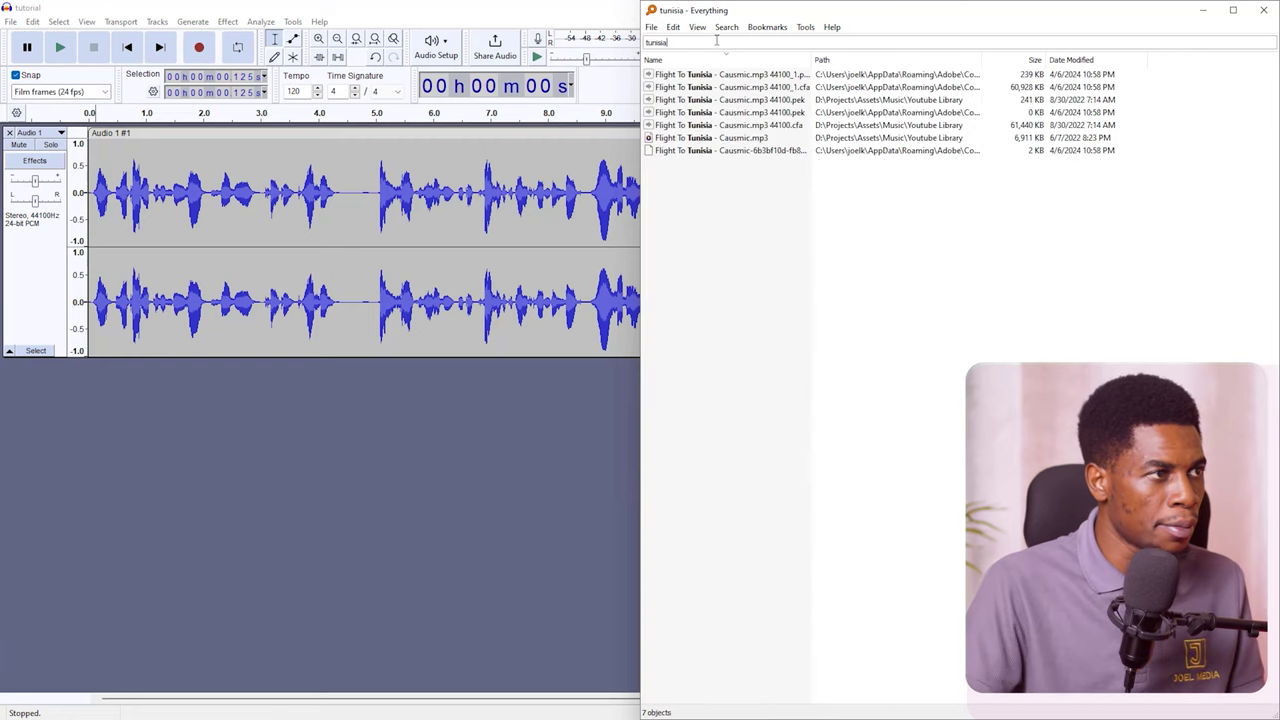
pyautogui.click(690, 138)
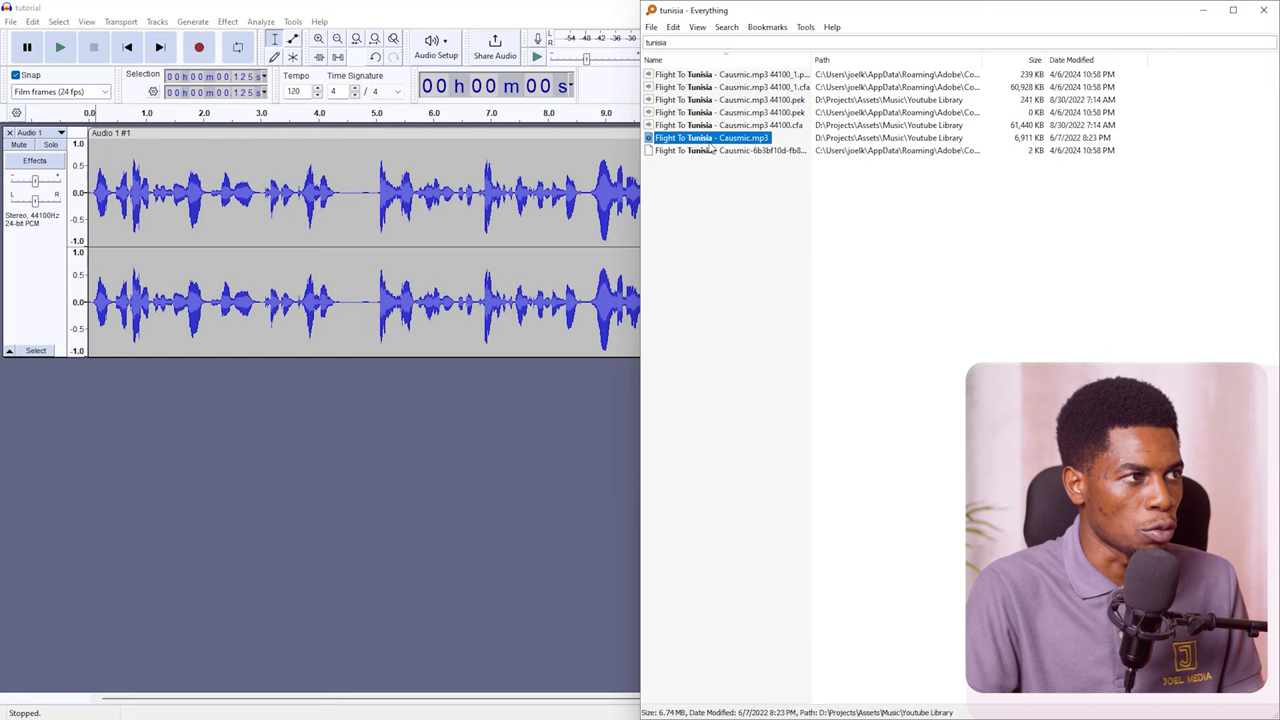
pyautogui.moveTo(700, 140); pyautogui.dragTo(233, 463)
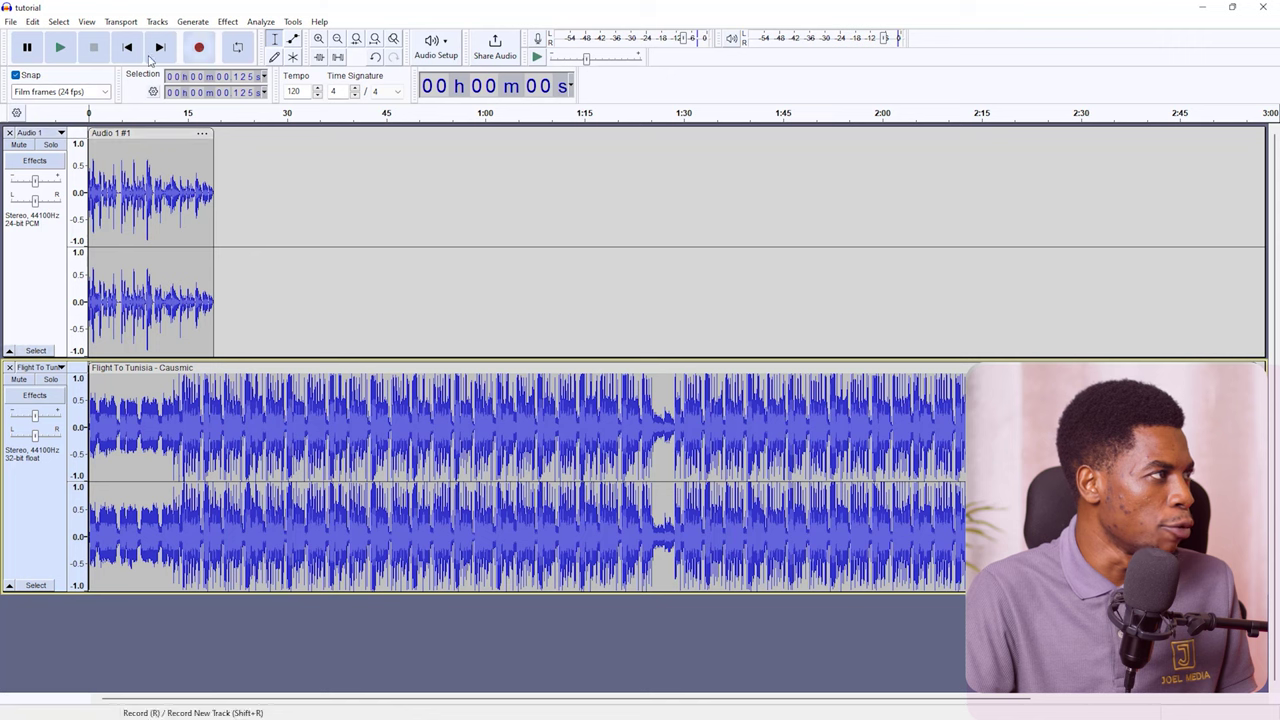
# - Play the voice and music together, and delete the first 17.417 seconds of the music track
pyautogui.click(61, 48)
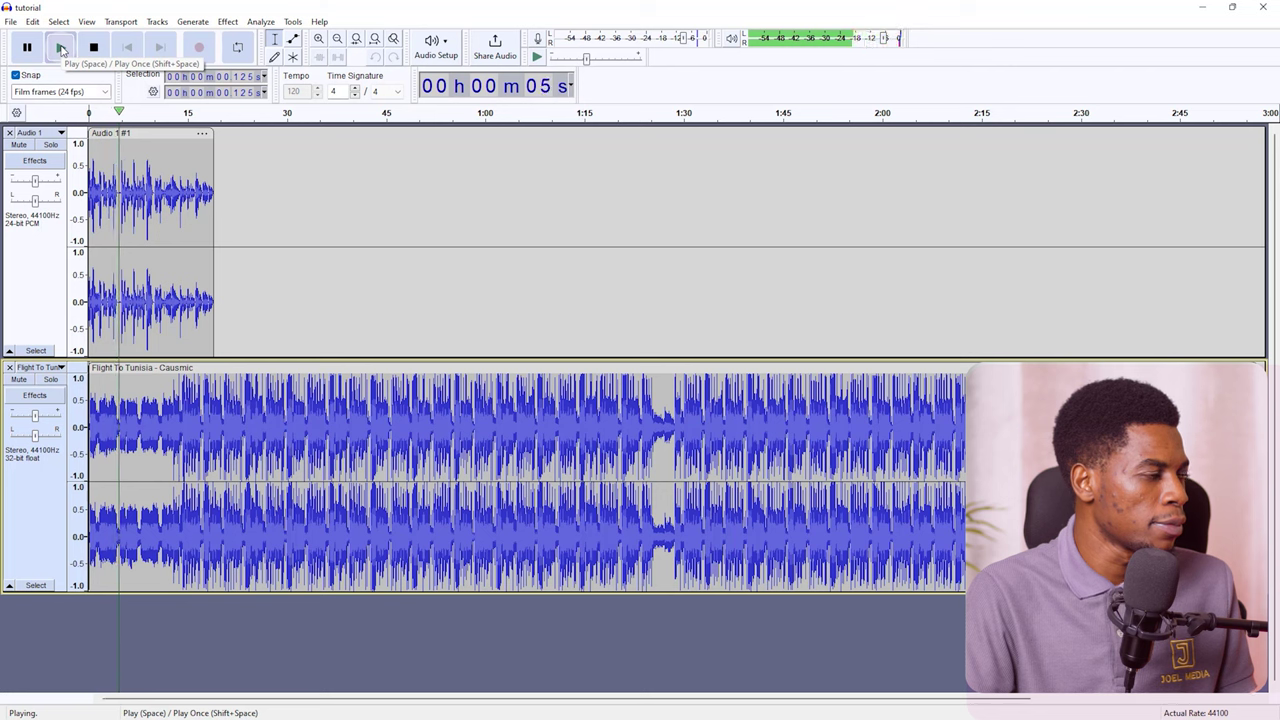
pyautogui.press('space')
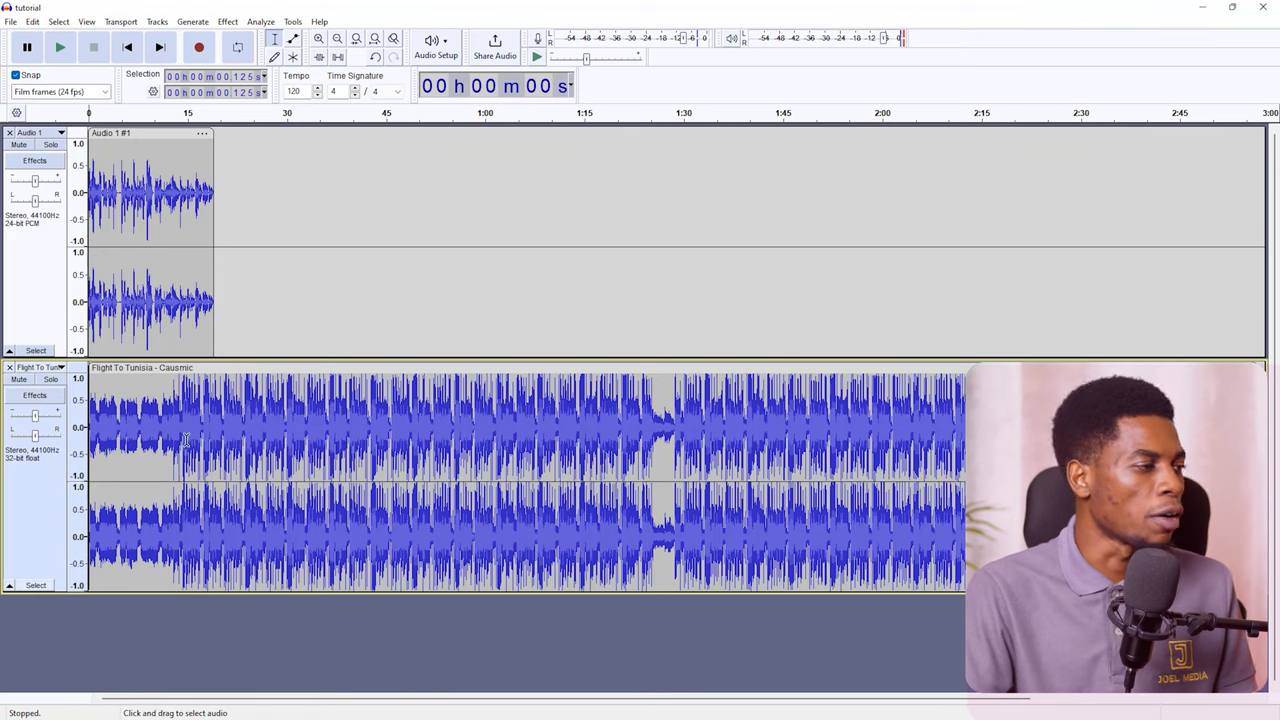
pyautogui.moveTo(202, 430); pyautogui.dragTo(62, 430)
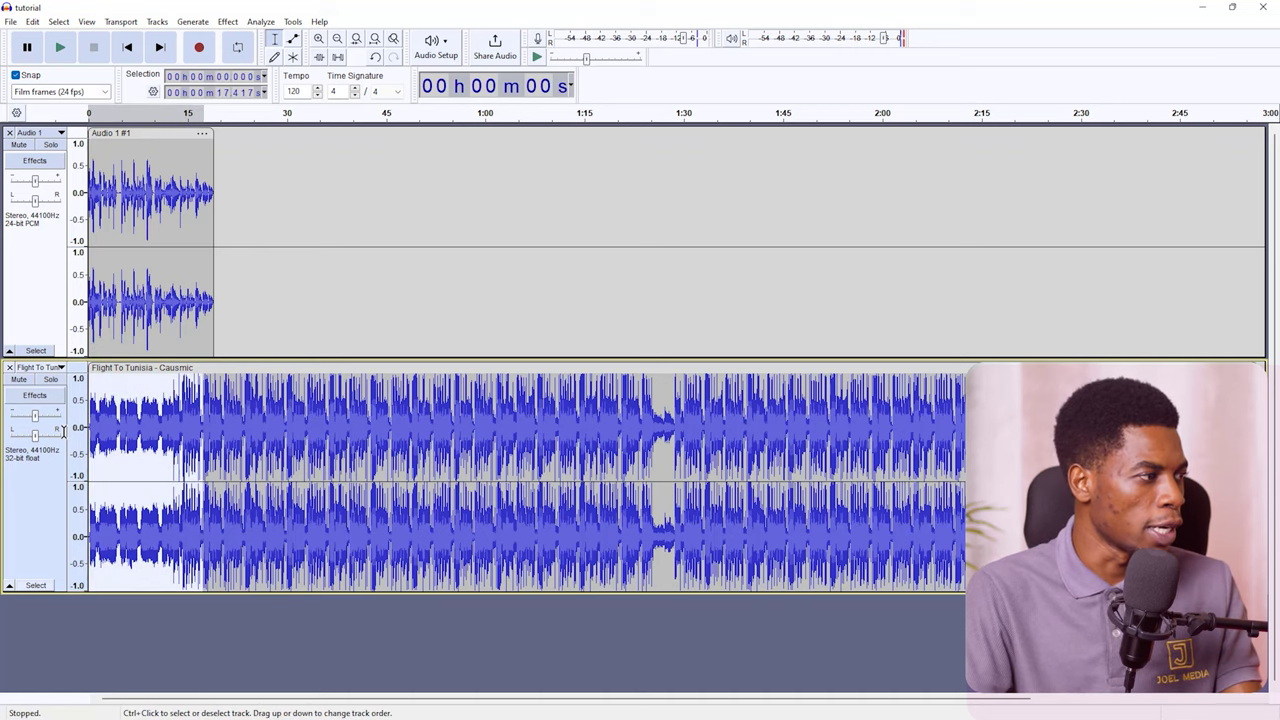
pyautogui.press('Delete')
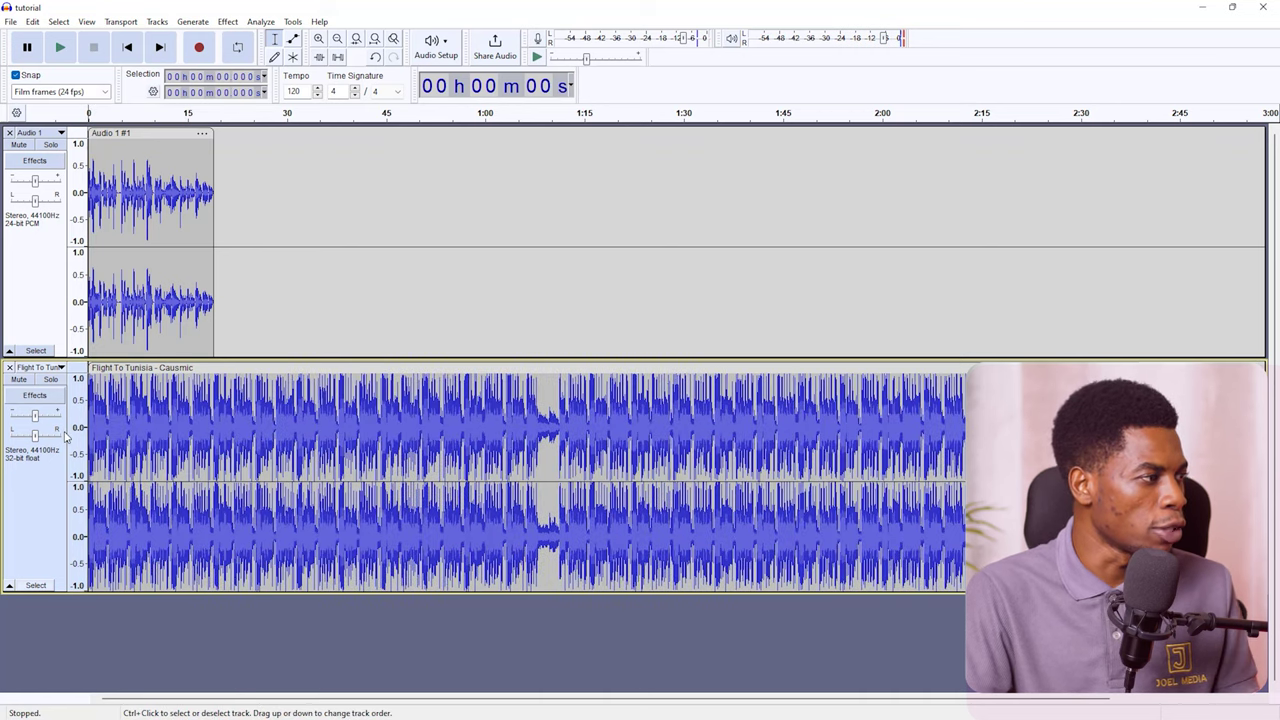
# - Play both tracks from 0.625 seconds to hear the voice with the shortened music
pyautogui.click(92, 393)
pyautogui.press('space')
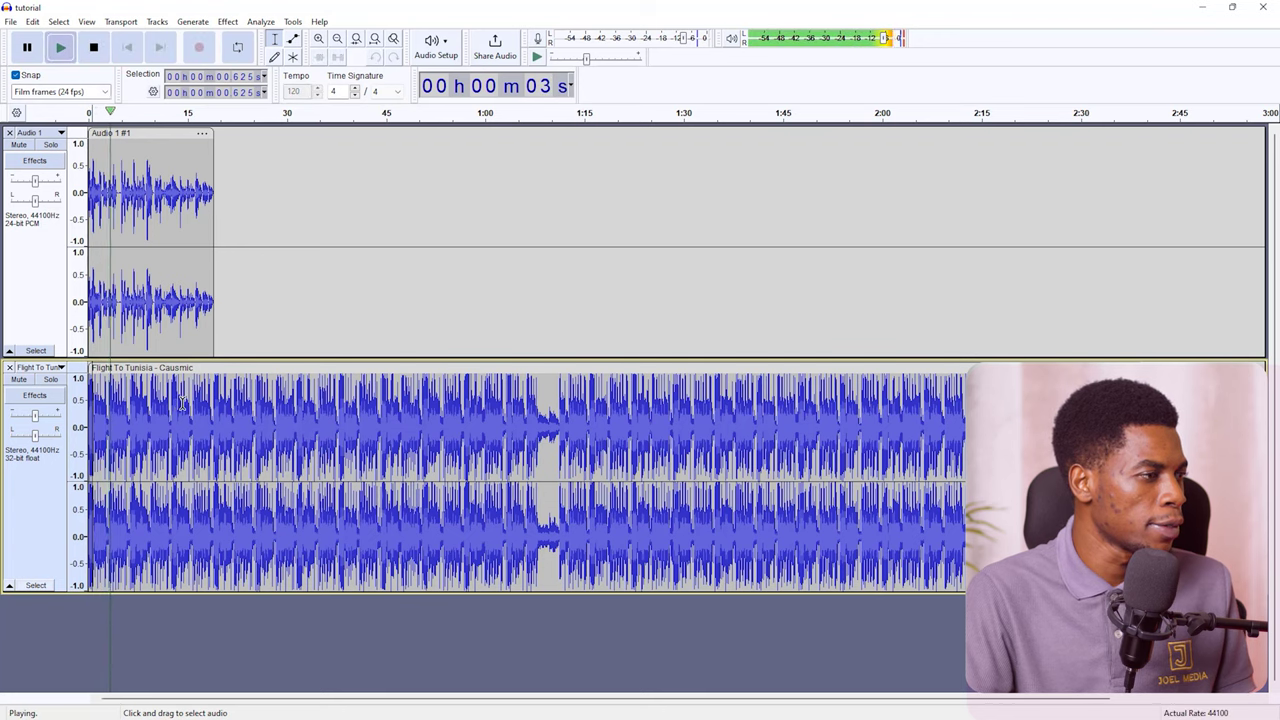
pyautogui.press('space')
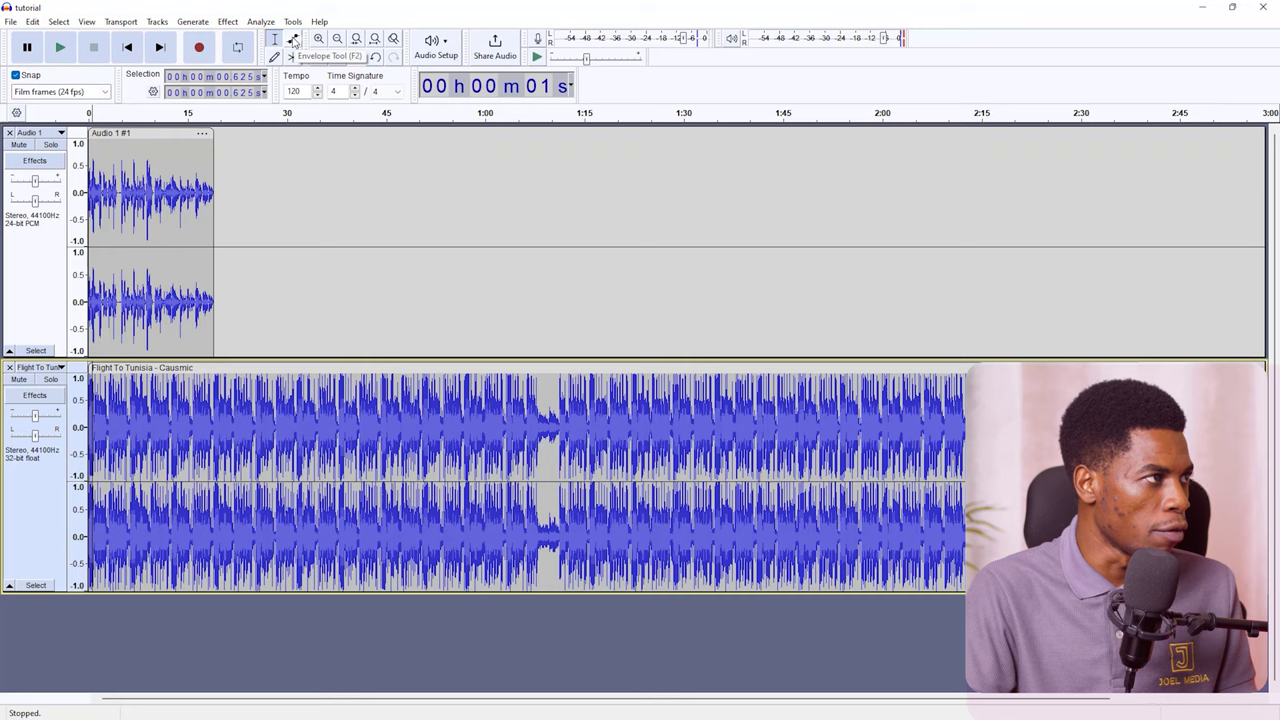
# - Lower the music track's amplitude envelope to about 0.5 along its whole length with the Envelope Tool
pyautogui.click(293, 40)
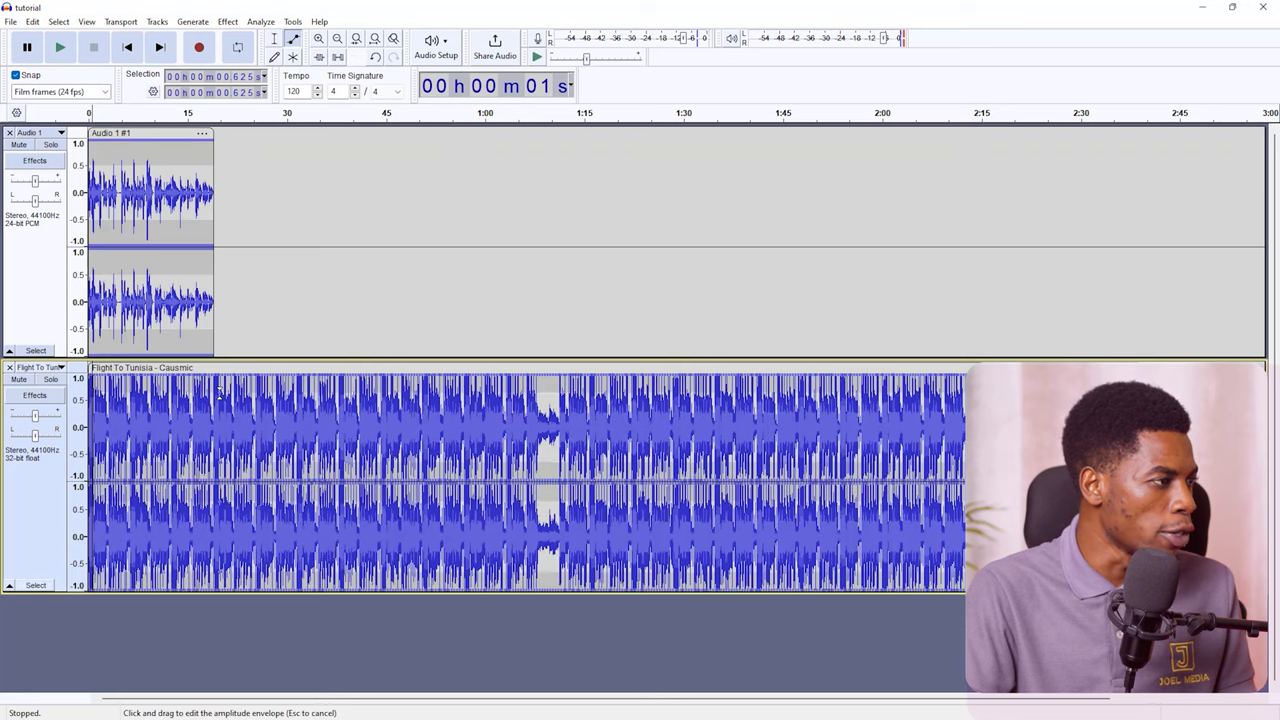
pyautogui.moveTo(221, 385); pyautogui.dragTo(221, 428)
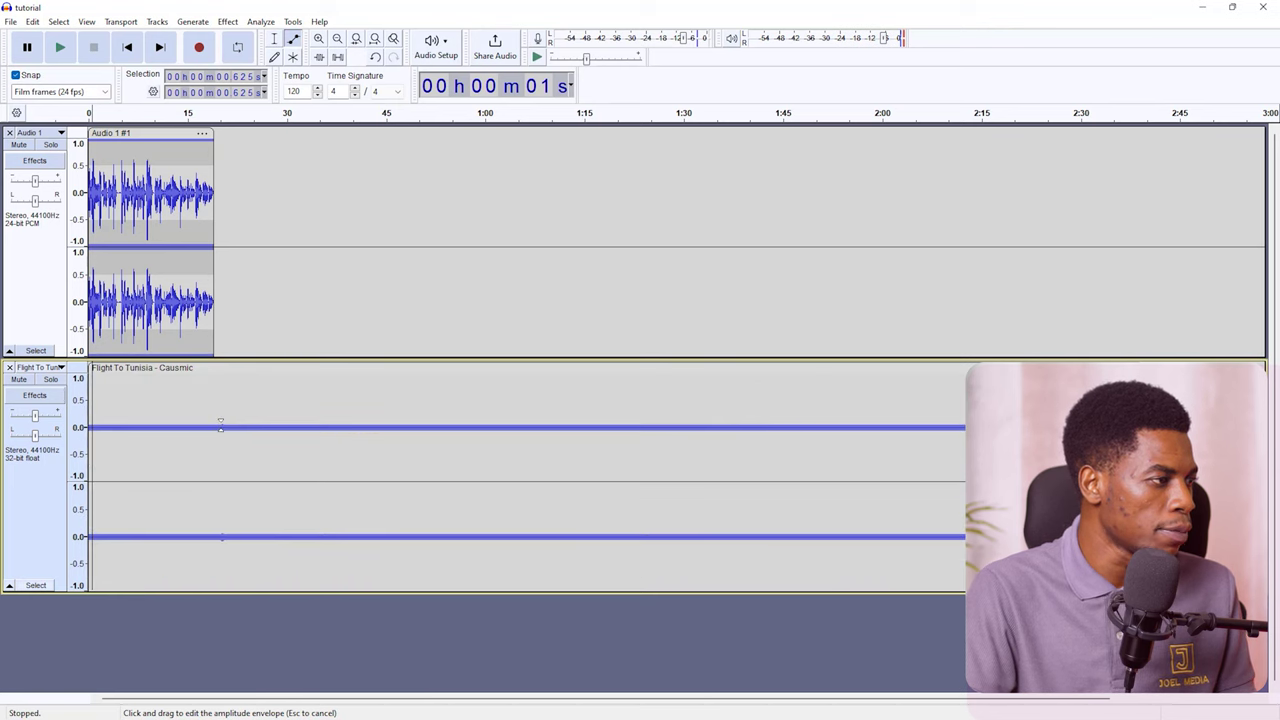
pyautogui.press('Escape')
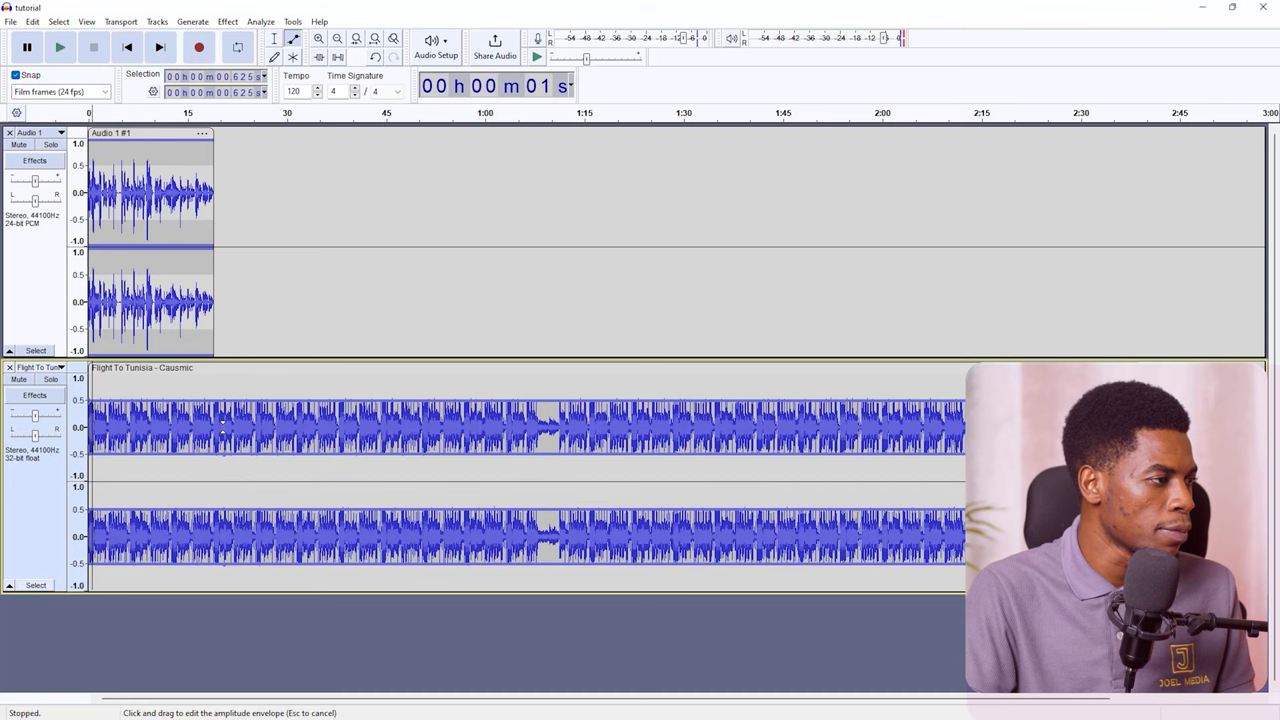
pyautogui.moveTo(222, 424); pyautogui.dragTo(222, 427)
pyautogui.press('Escape')
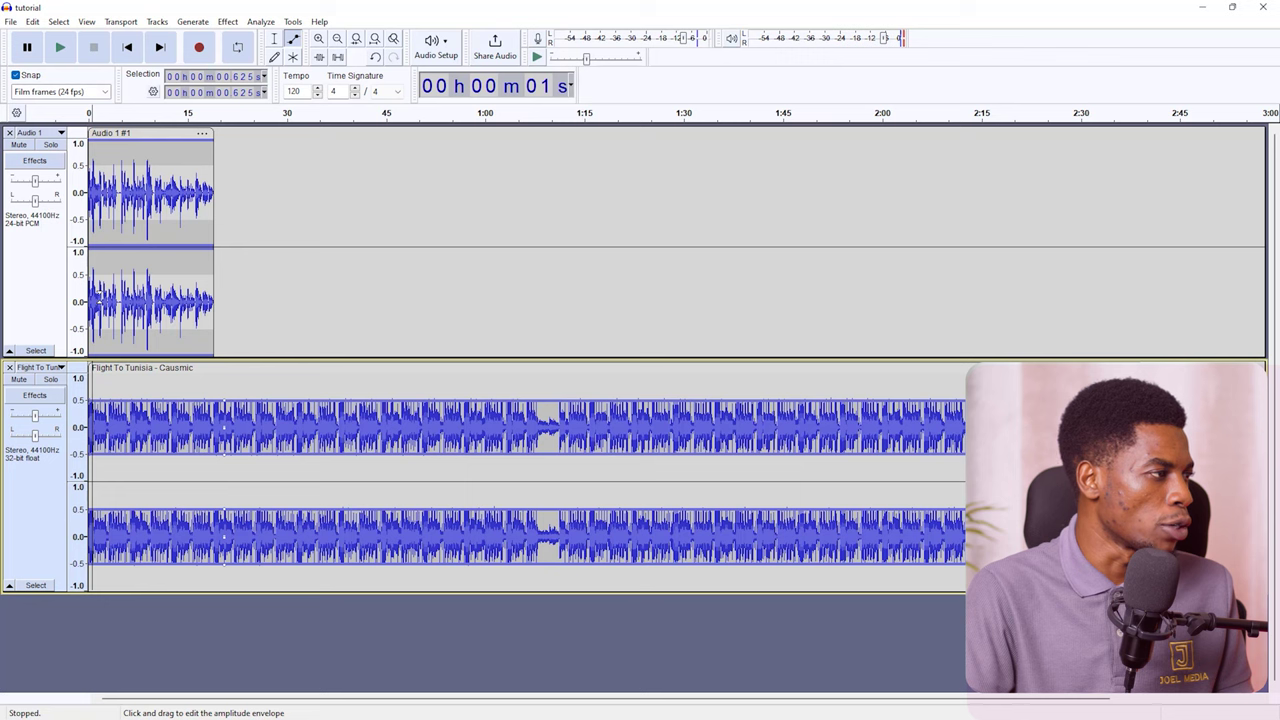
# - Return to the Selection Tool and play both tracks from 1.125 seconds to check the voice against the quieter music
pyautogui.click(274, 38)
pyautogui.click(96, 425)
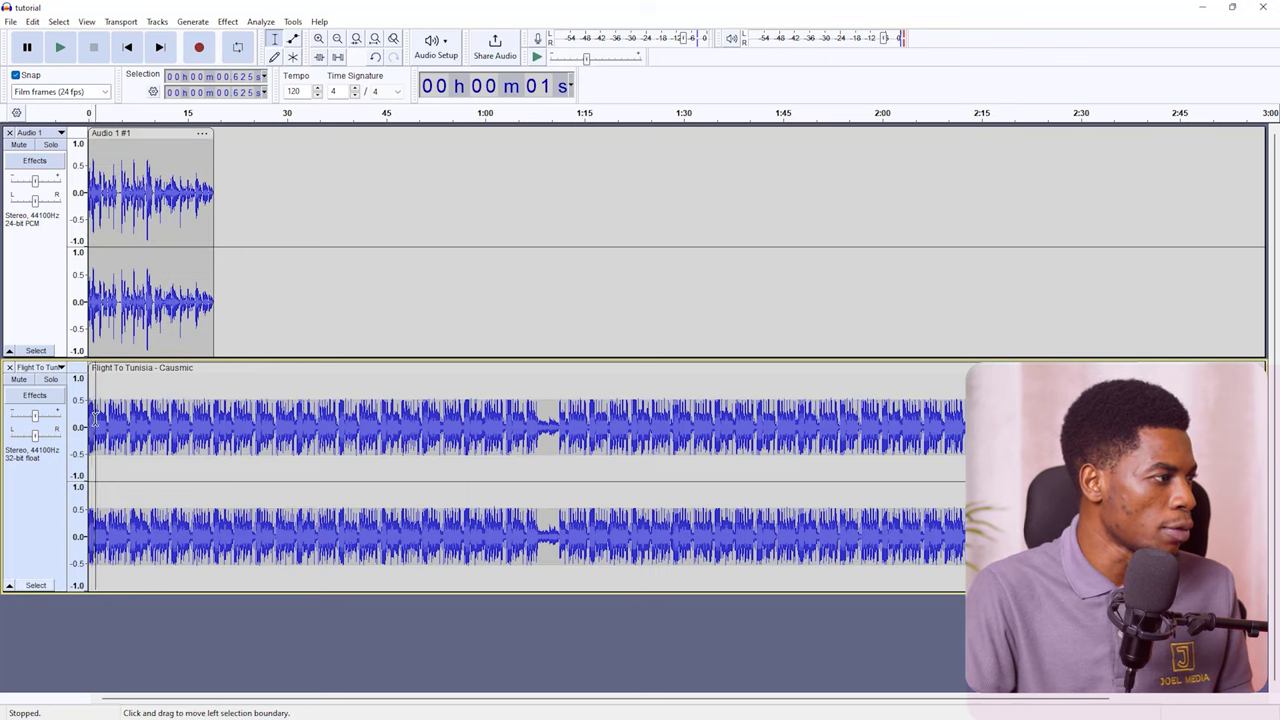
pyautogui.press('space')
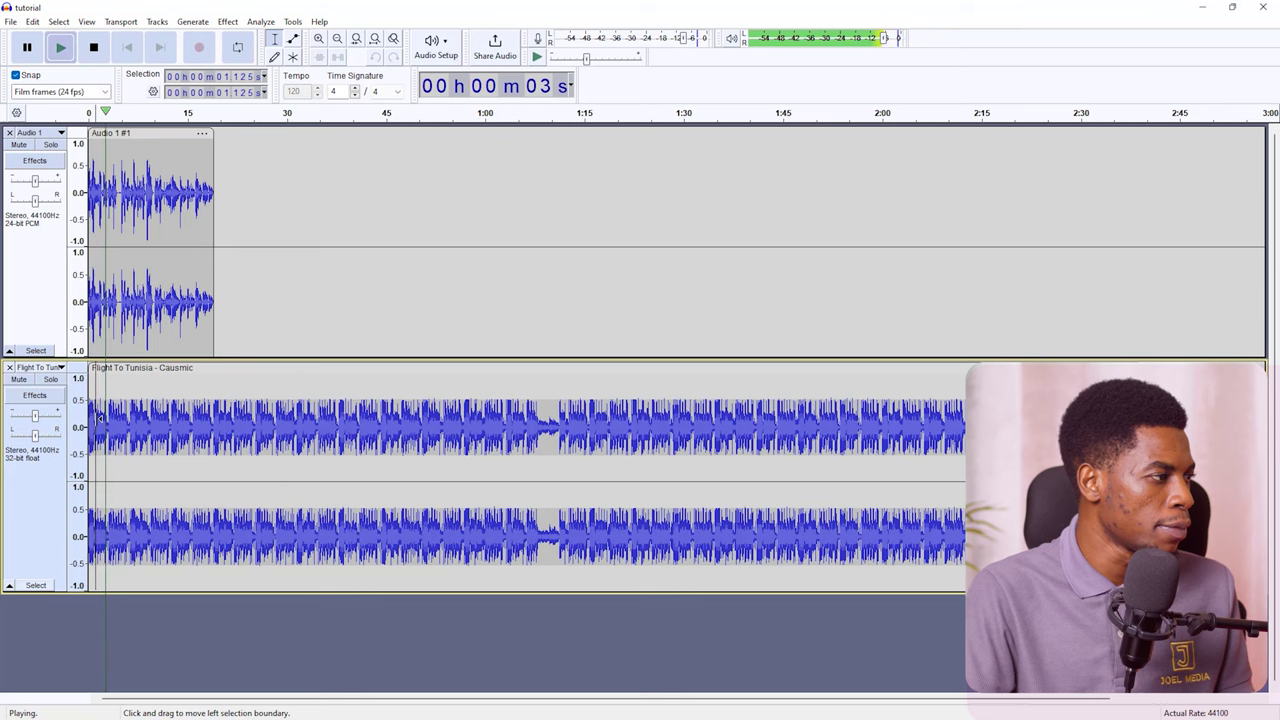
pyautogui.press('space')
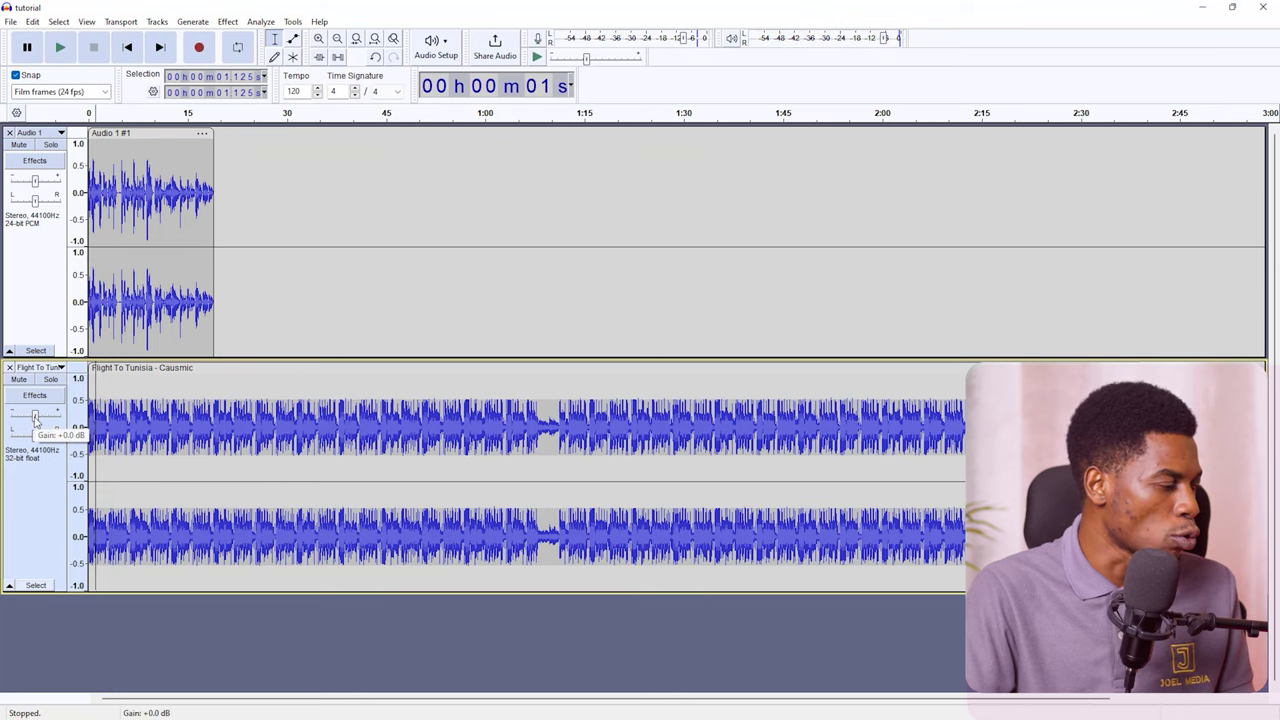
# - Reduce the music track's gain to -12 dB while listening to it play beneath the voice
pyautogui.moveTo(35, 418); pyautogui.dragTo(16, 420)
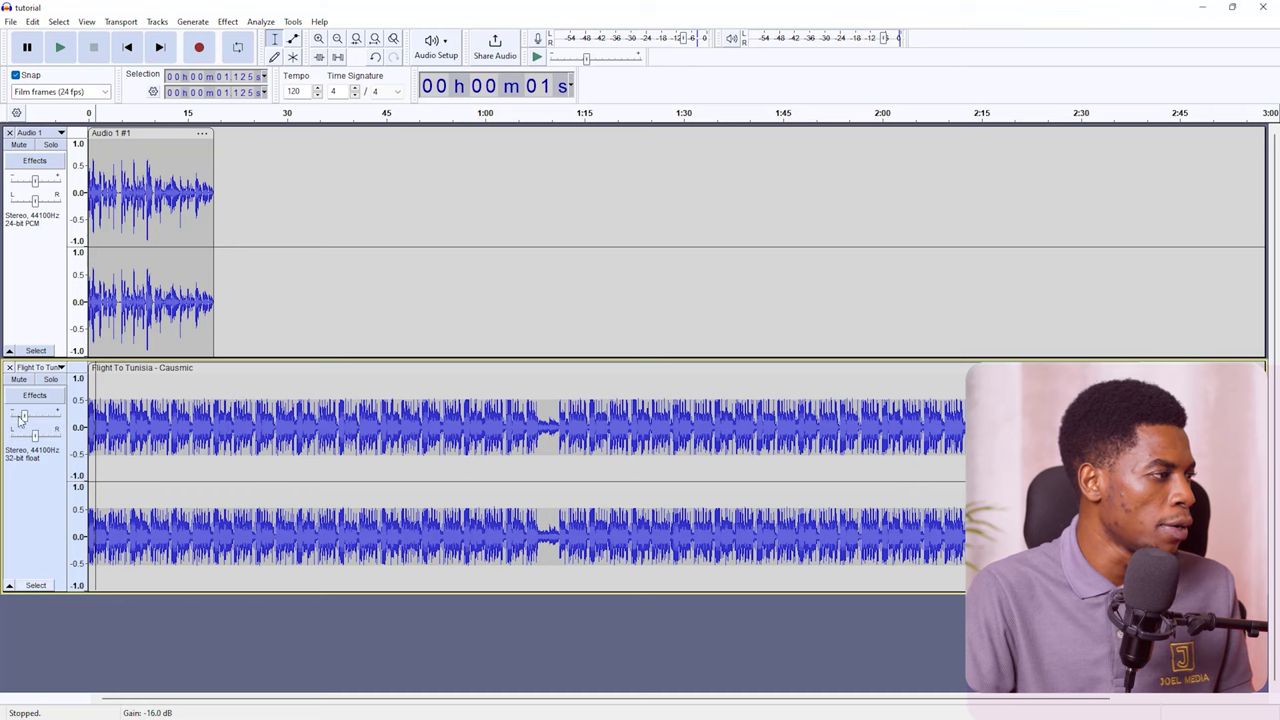
pyautogui.press('space')
pyautogui.moveTo(25, 418)
pyautogui.mouseDown()
pyautogui.moveTo(90, 428)
pyautogui.moveTo(4, 425)
pyautogui.moveTo(25, 417)
pyautogui.mouseUp()
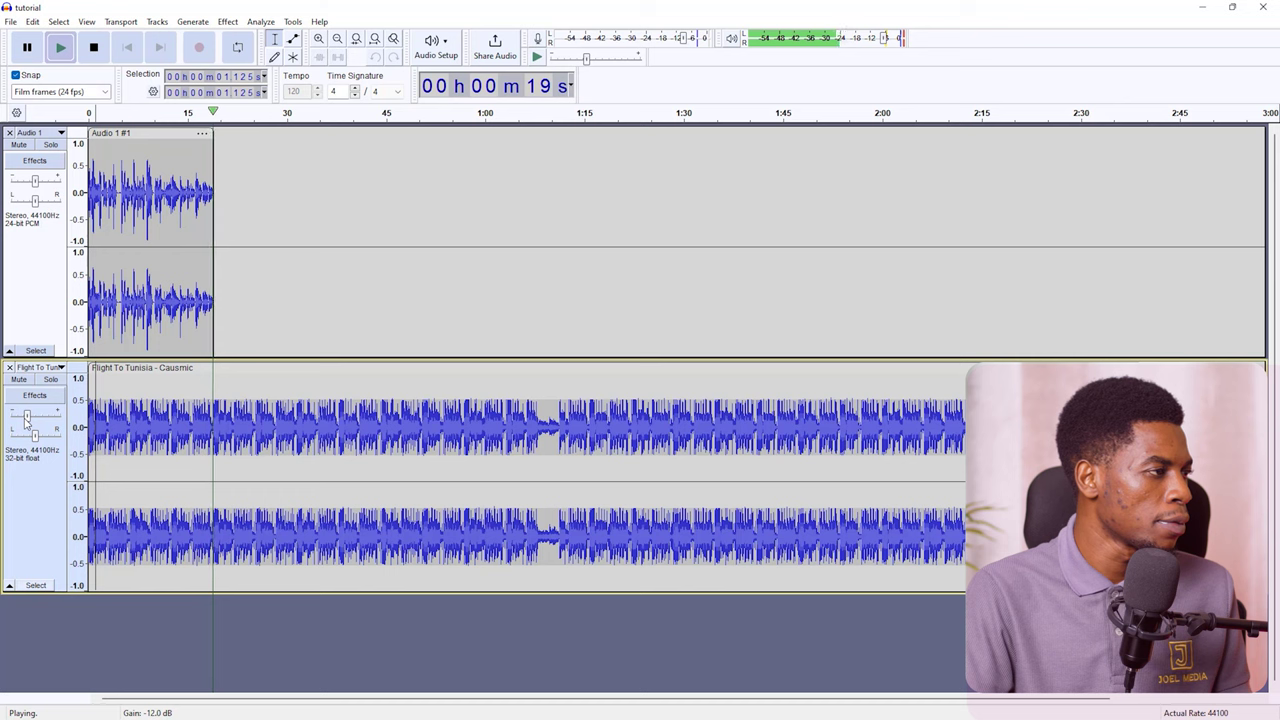
pyautogui.press('space')
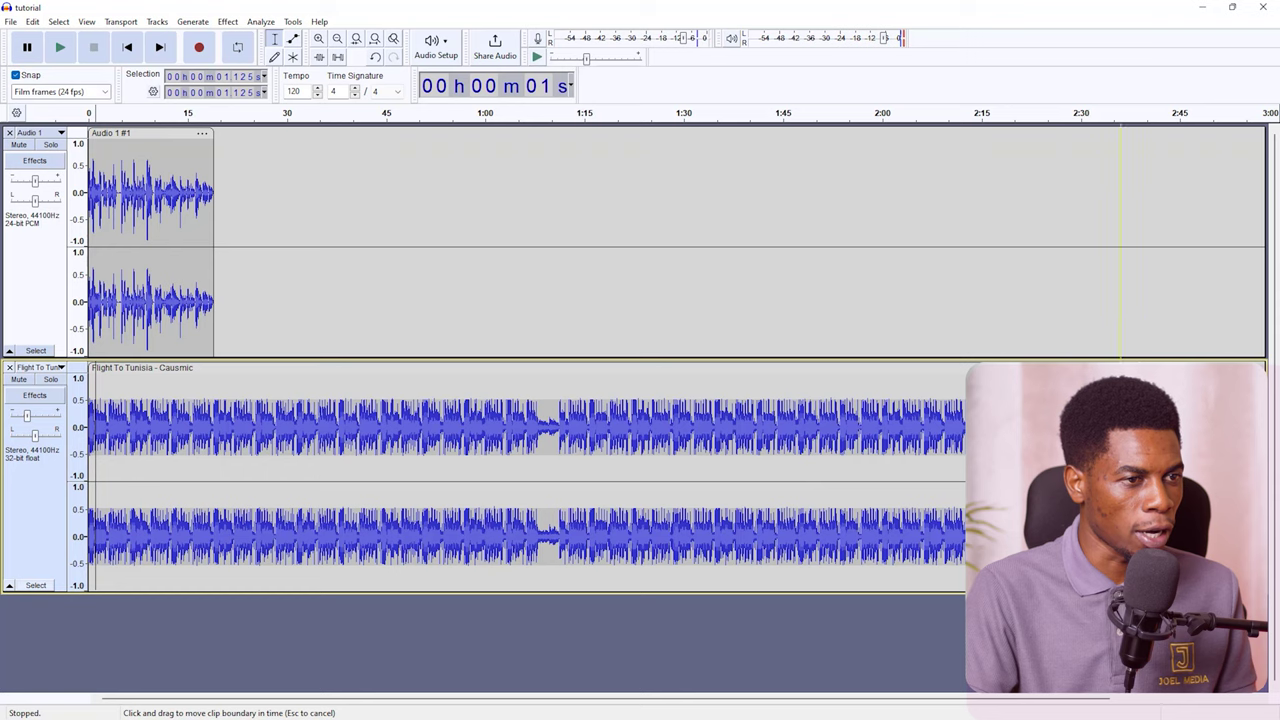
# - Trim the end of the music clip back to about 20 seconds, just past the end of the voice clip
pyautogui.moveTo(957, 390); pyautogui.dragTo(227, 367)
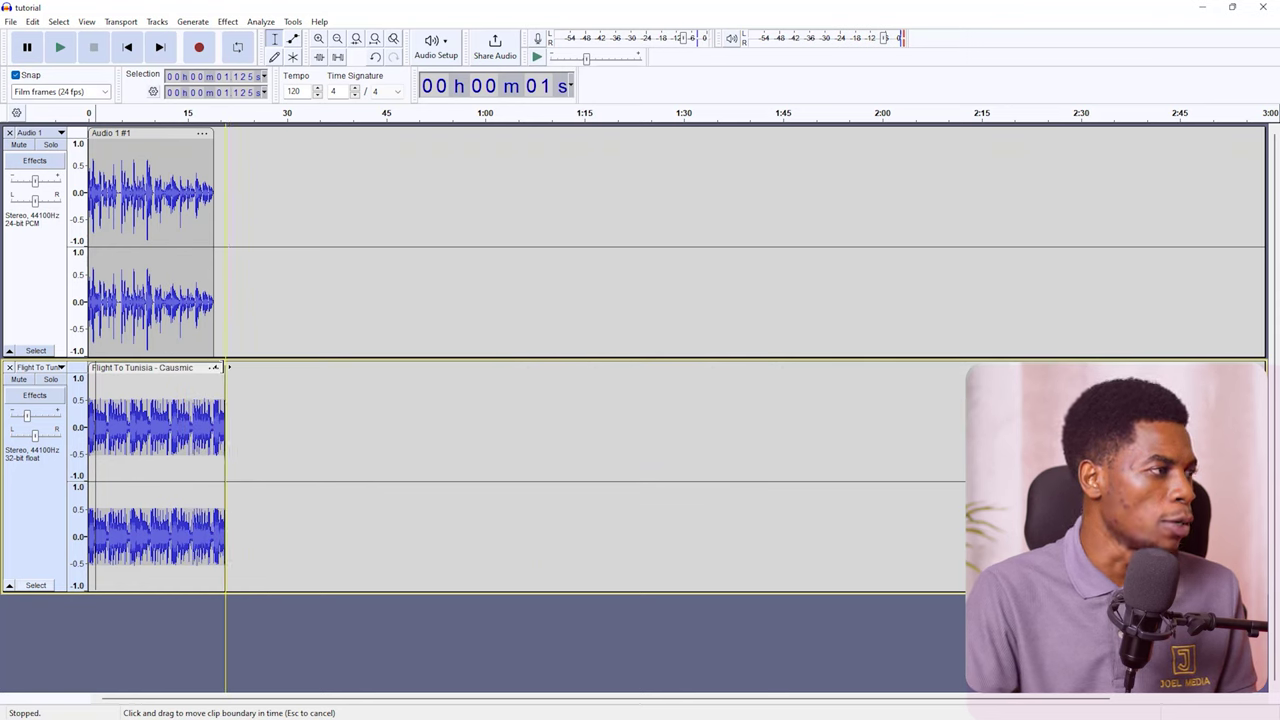
pyautogui.click(128, 190)
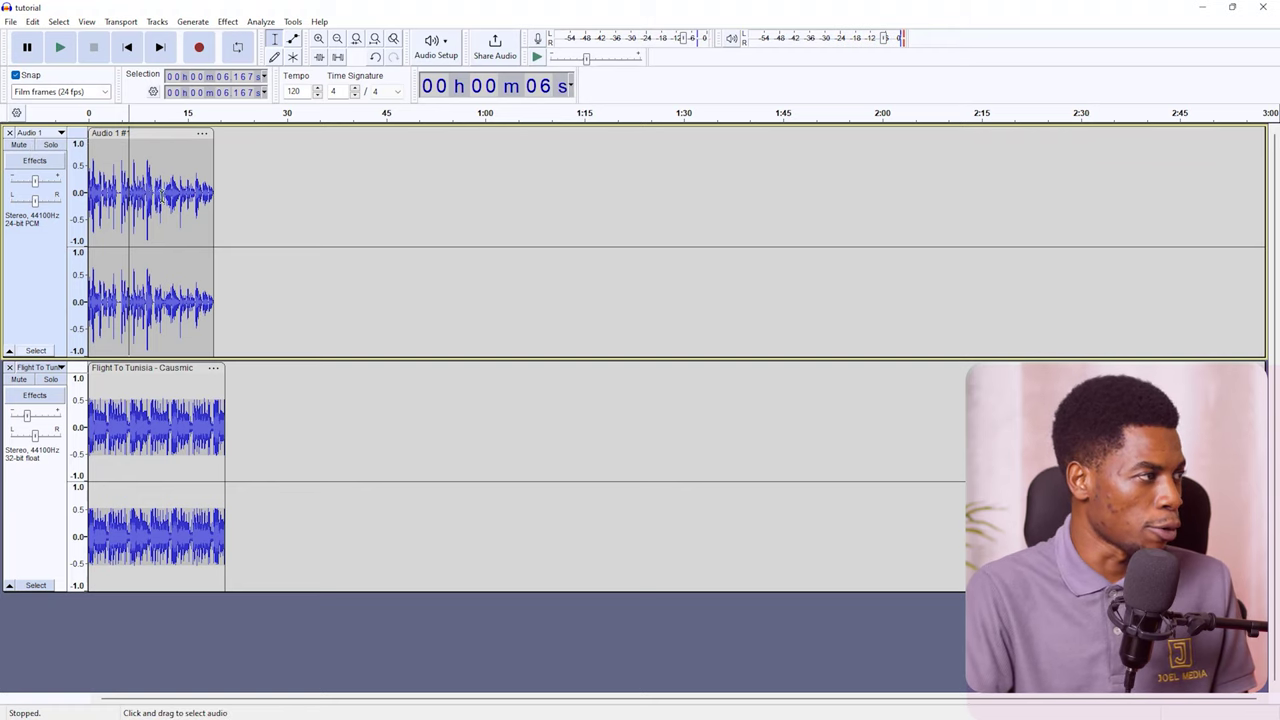
pyautogui.click(150, 197)
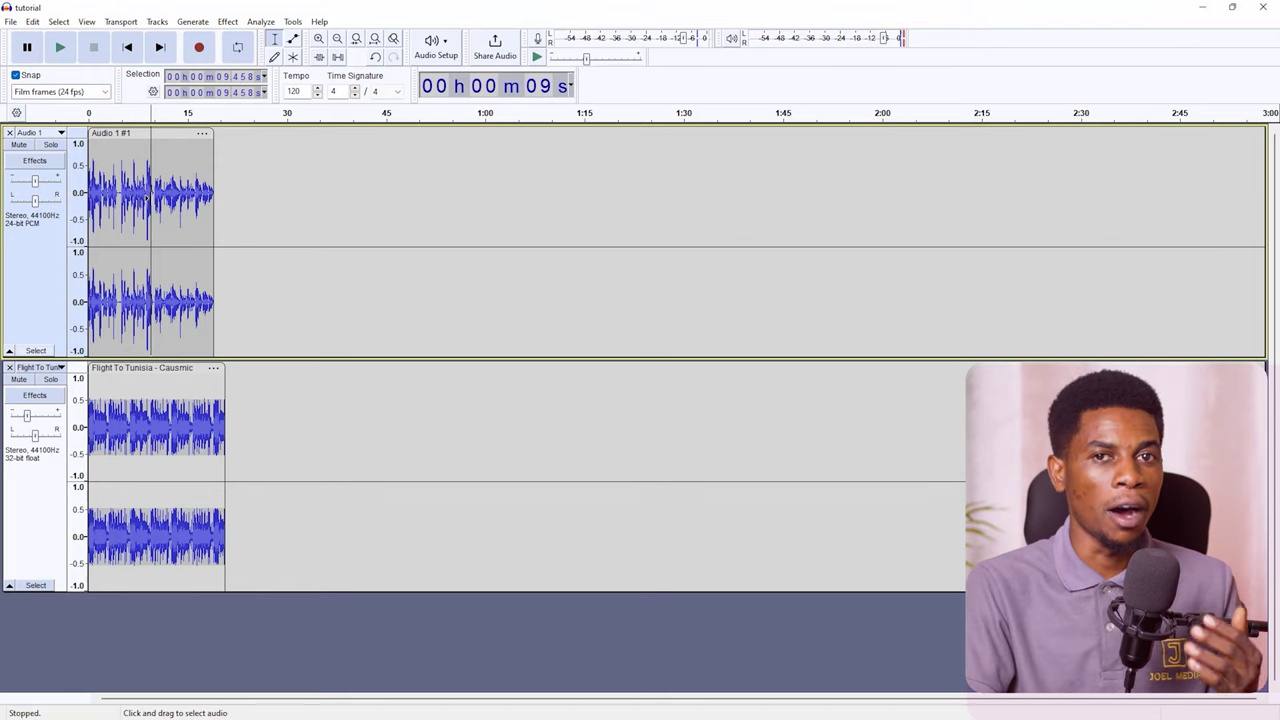
pyautogui.click(133, 190)
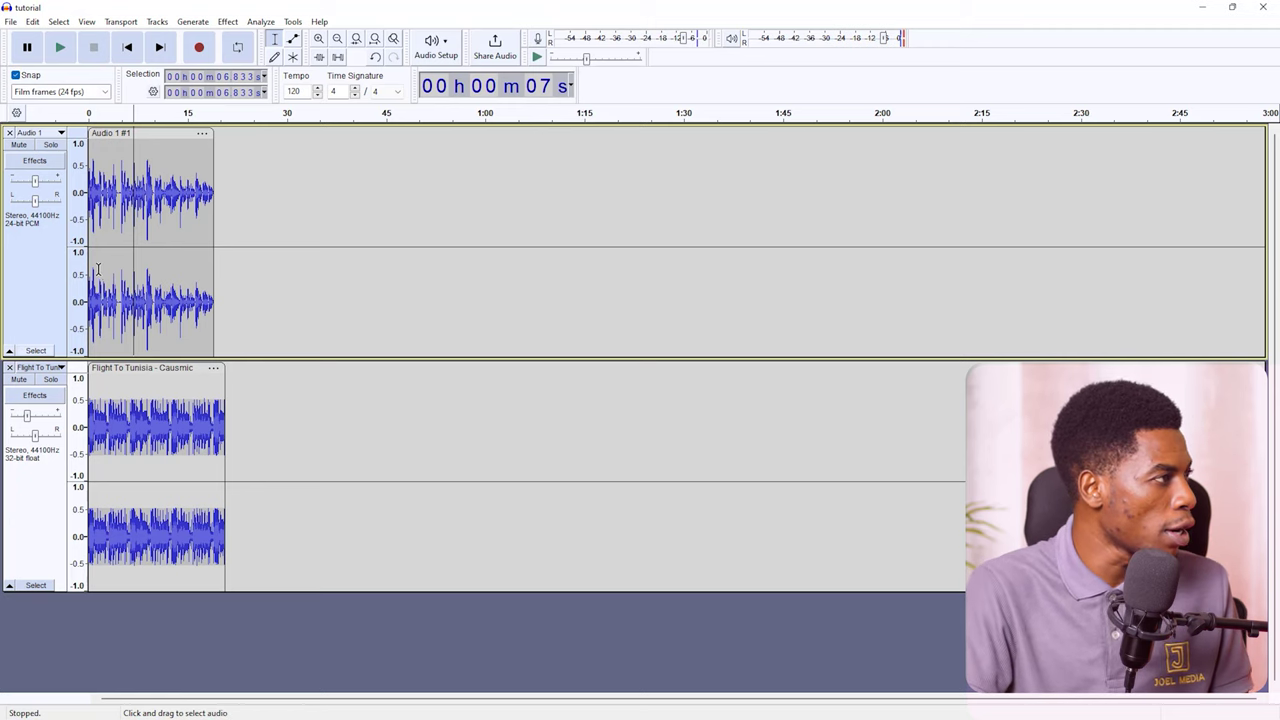
# - Set up an audio export to the computer named Tangazao Video Course.wav, keeping the current destination folder
pyautogui.click(10, 22)
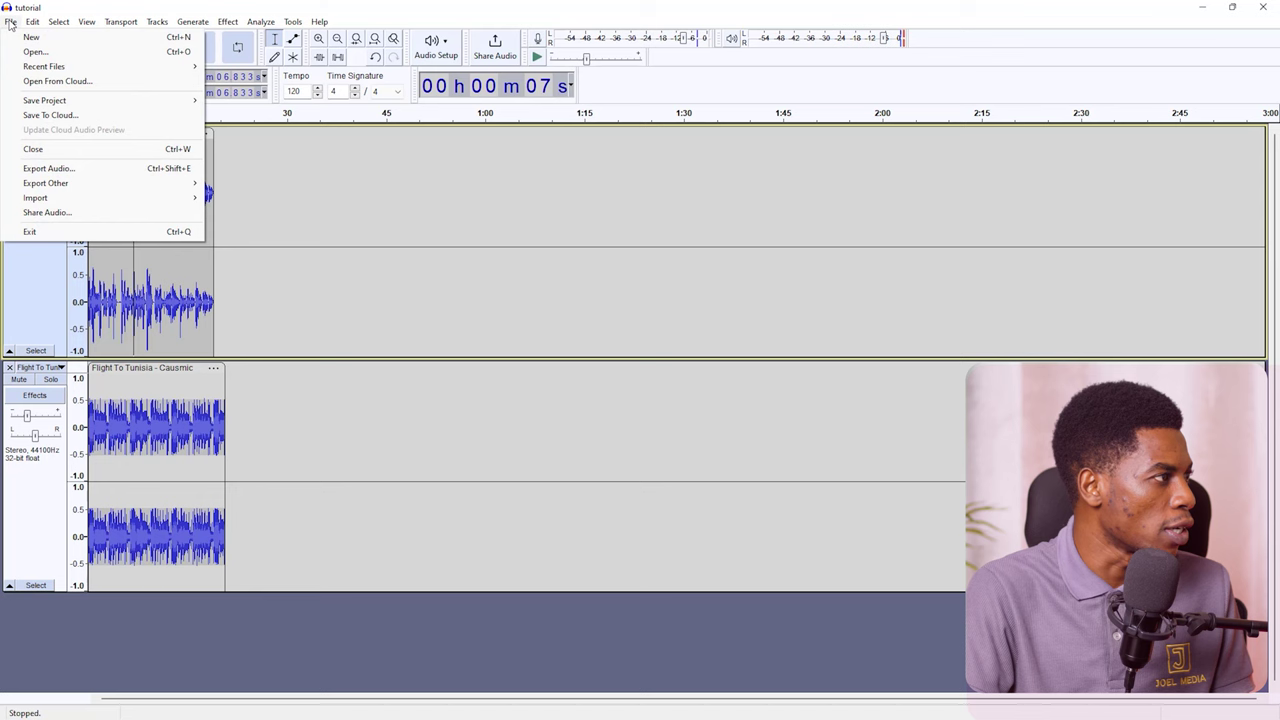
pyautogui.click(49, 168)
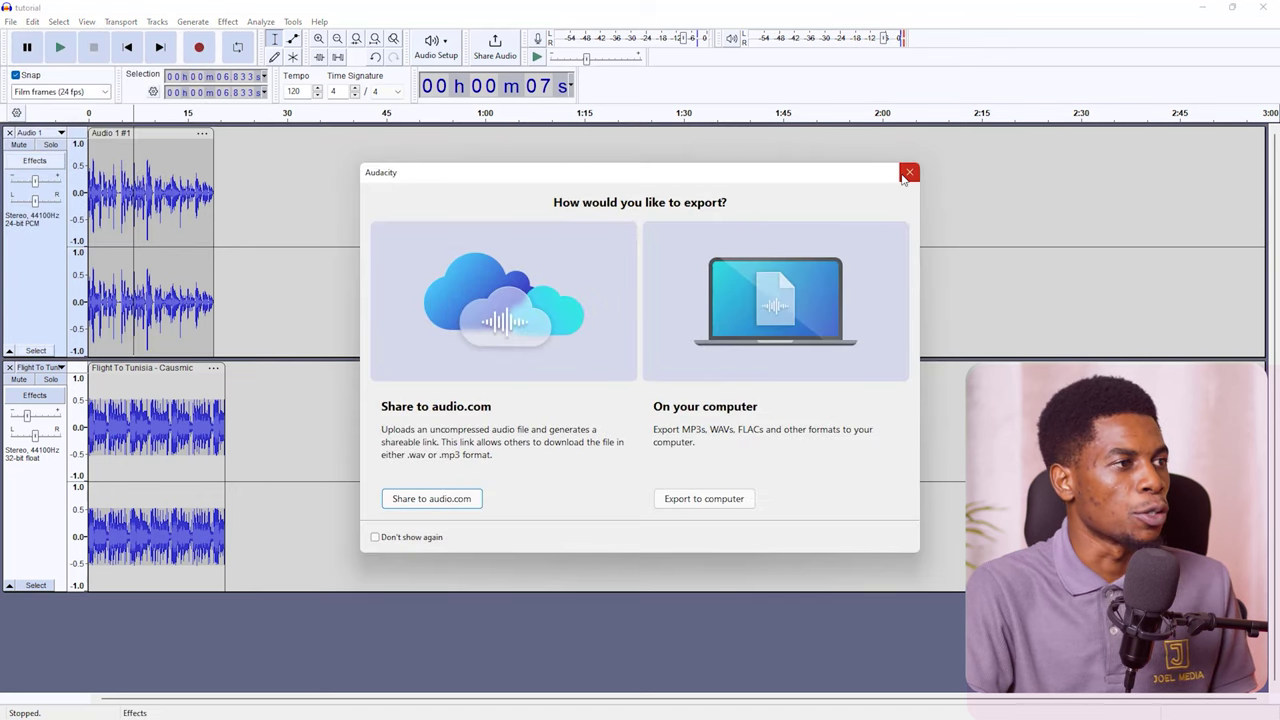
pyautogui.click(704, 499)
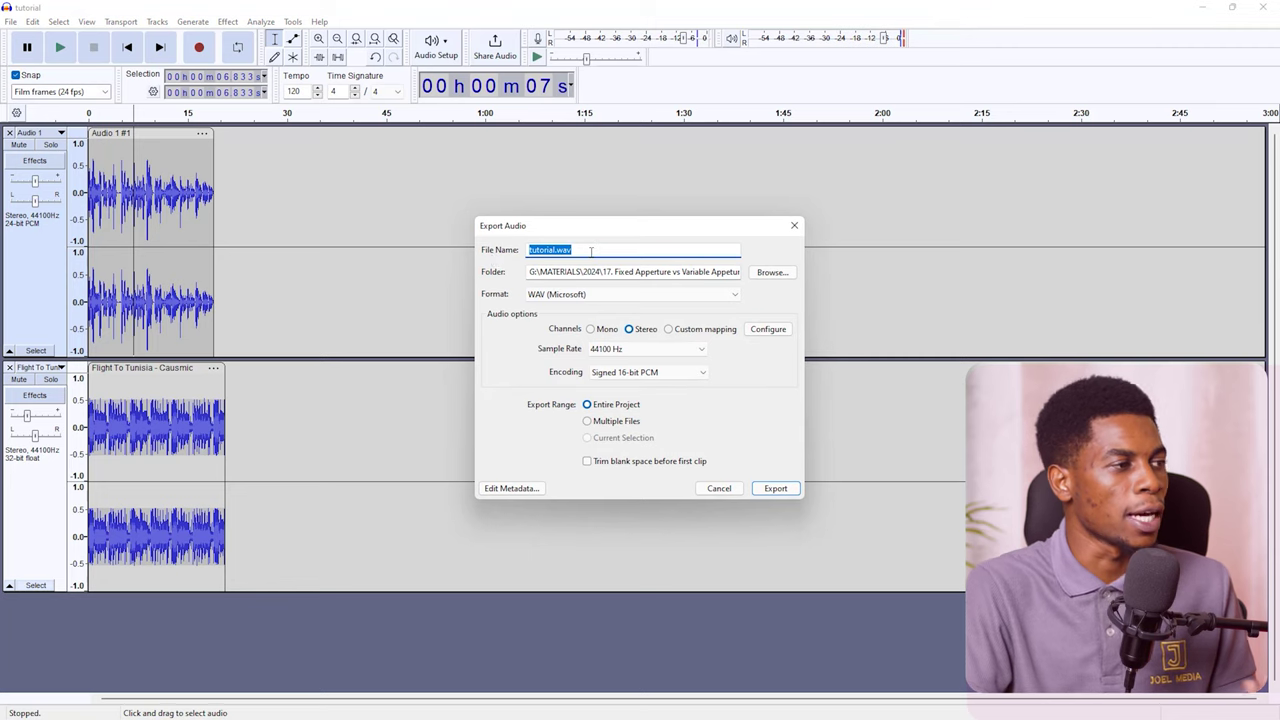
pyautogui.write('Tan')
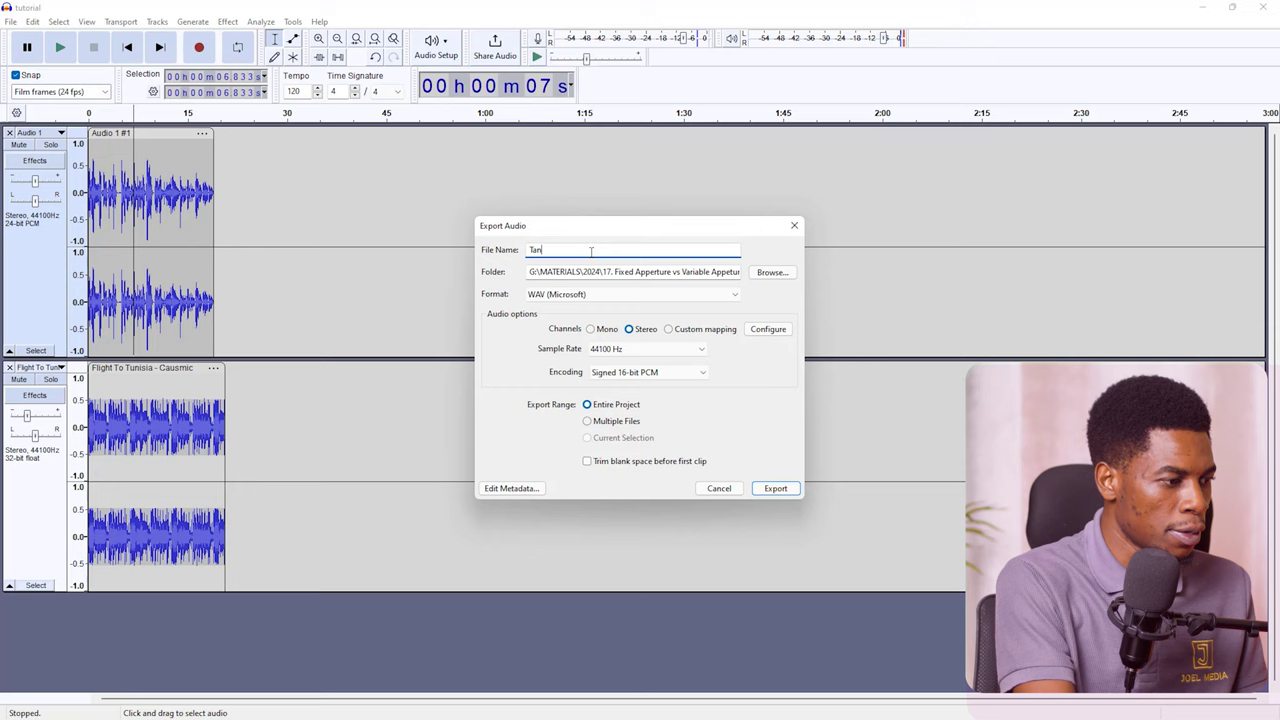
pyautogui.write('bgfa')
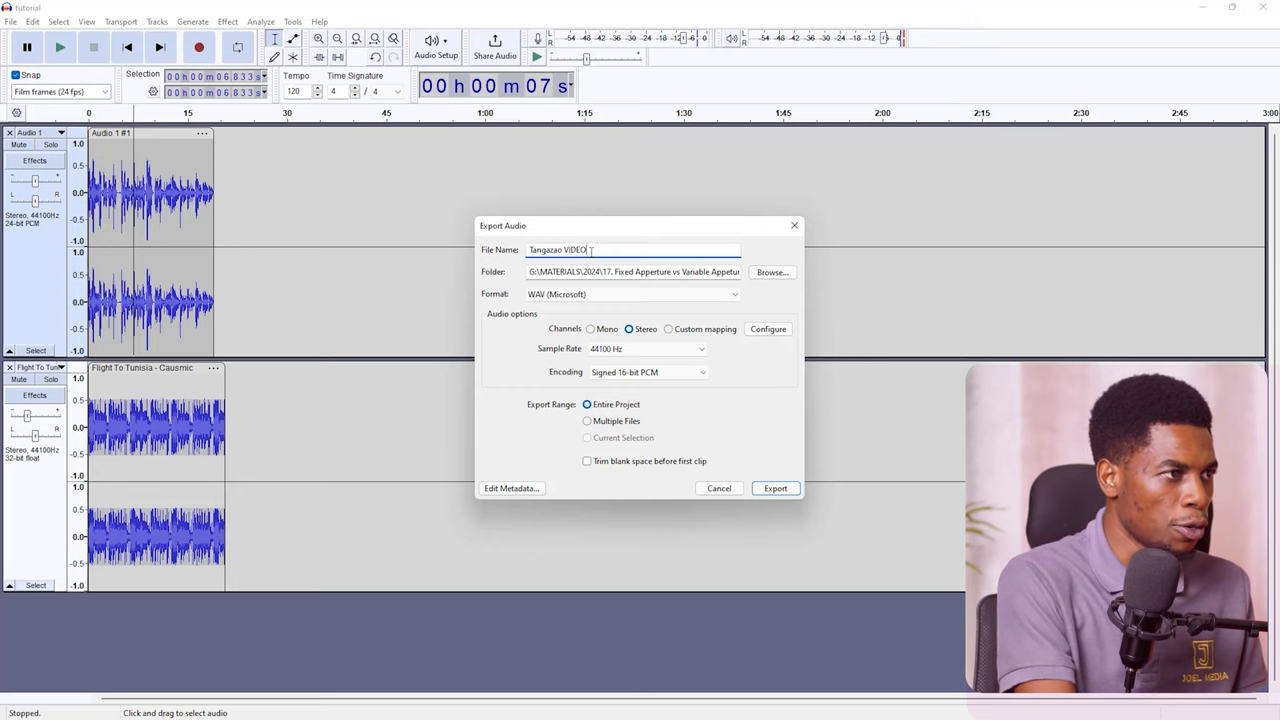
pyautogui.write('ideo')
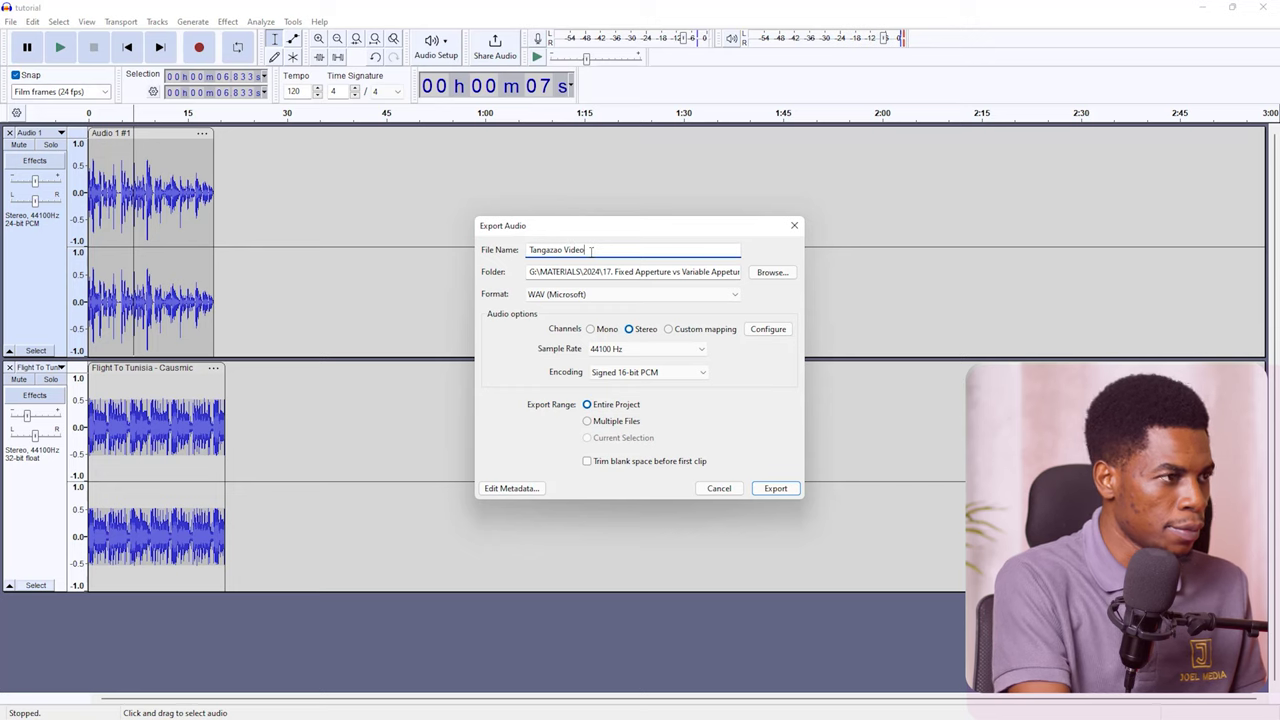
pyautogui.write(' Course.wav')
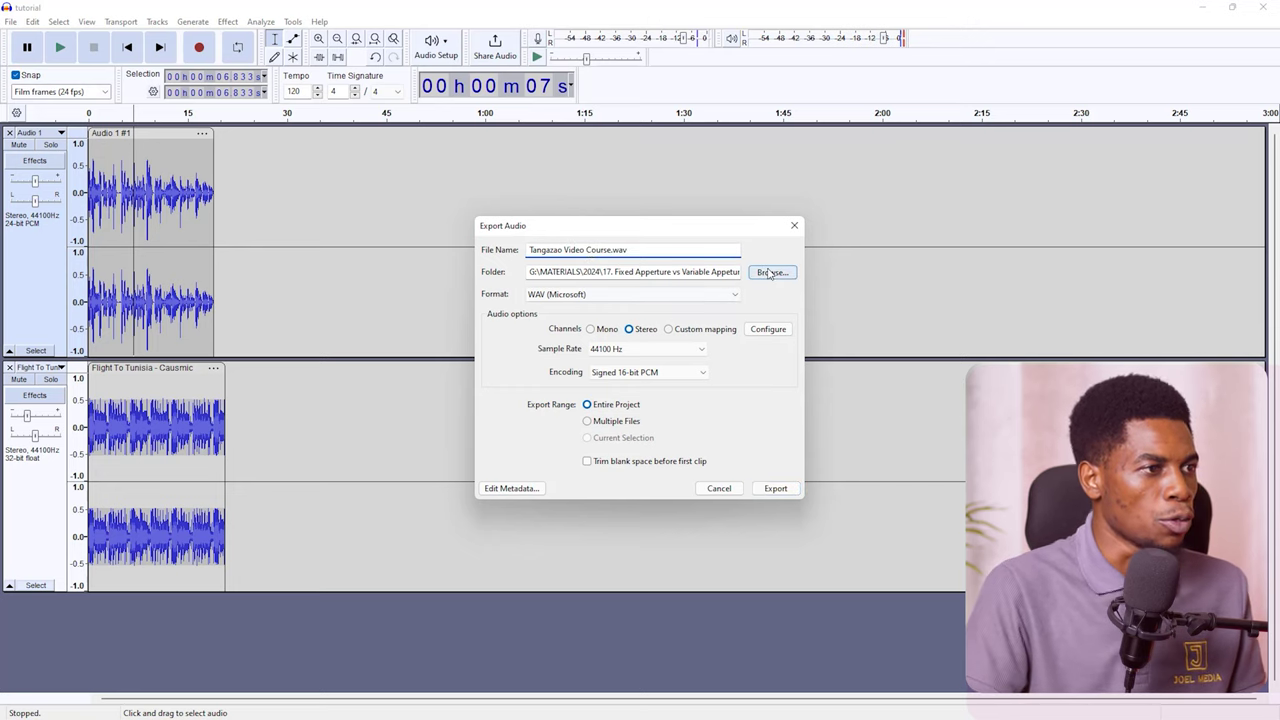
pyautogui.click(771, 272)
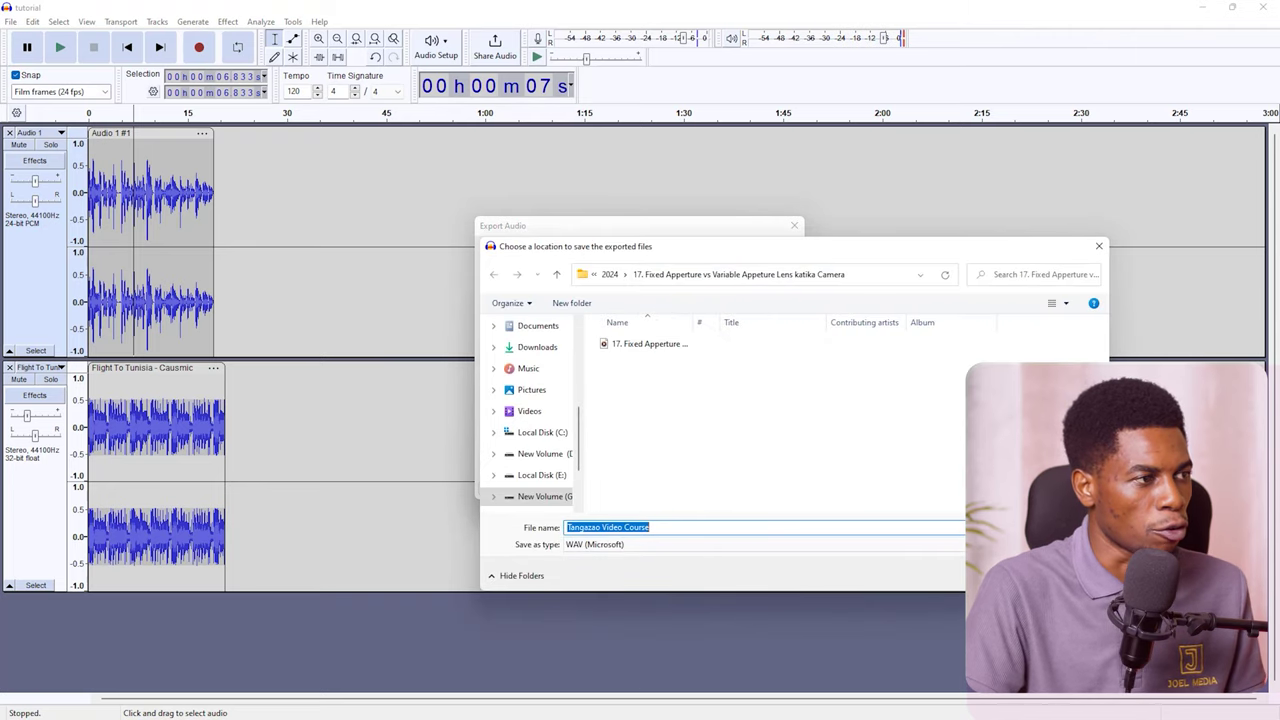
pyautogui.press('Return')
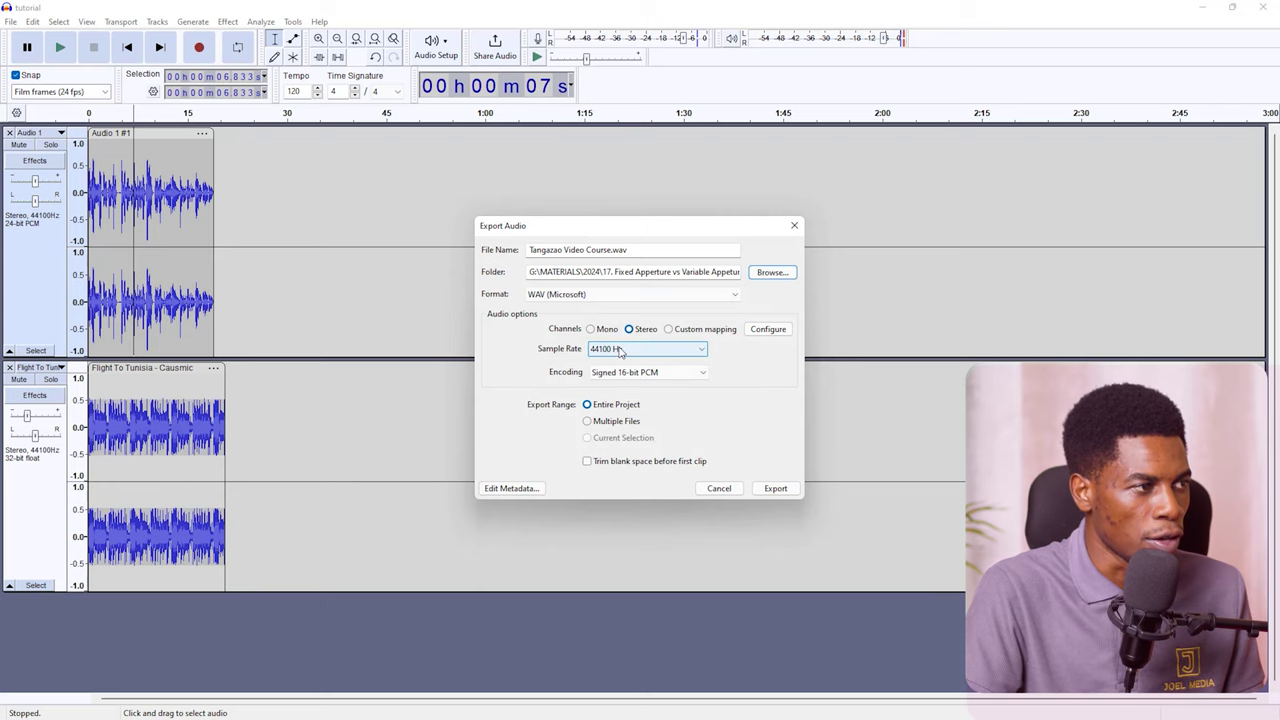
# - Try MP3 Files as the export format and switch it back to WAV (Microsoft)
pyautogui.click(614, 295)
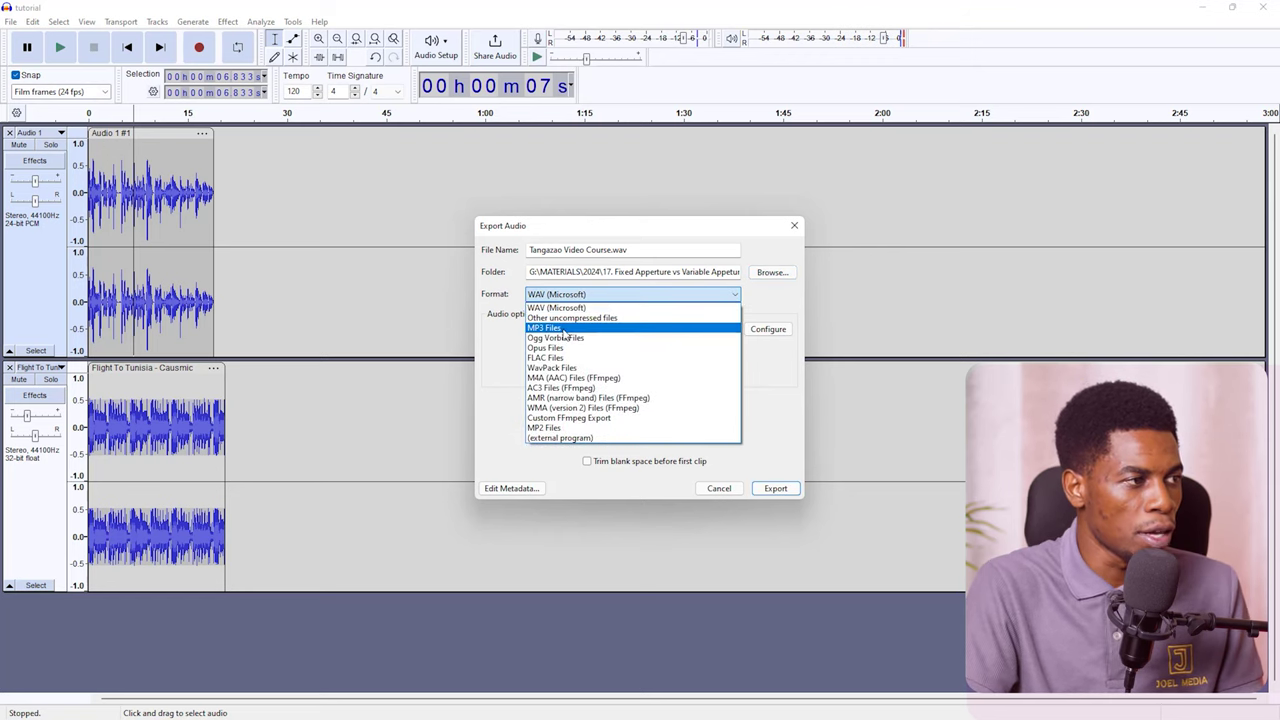
pyautogui.click(600, 295)
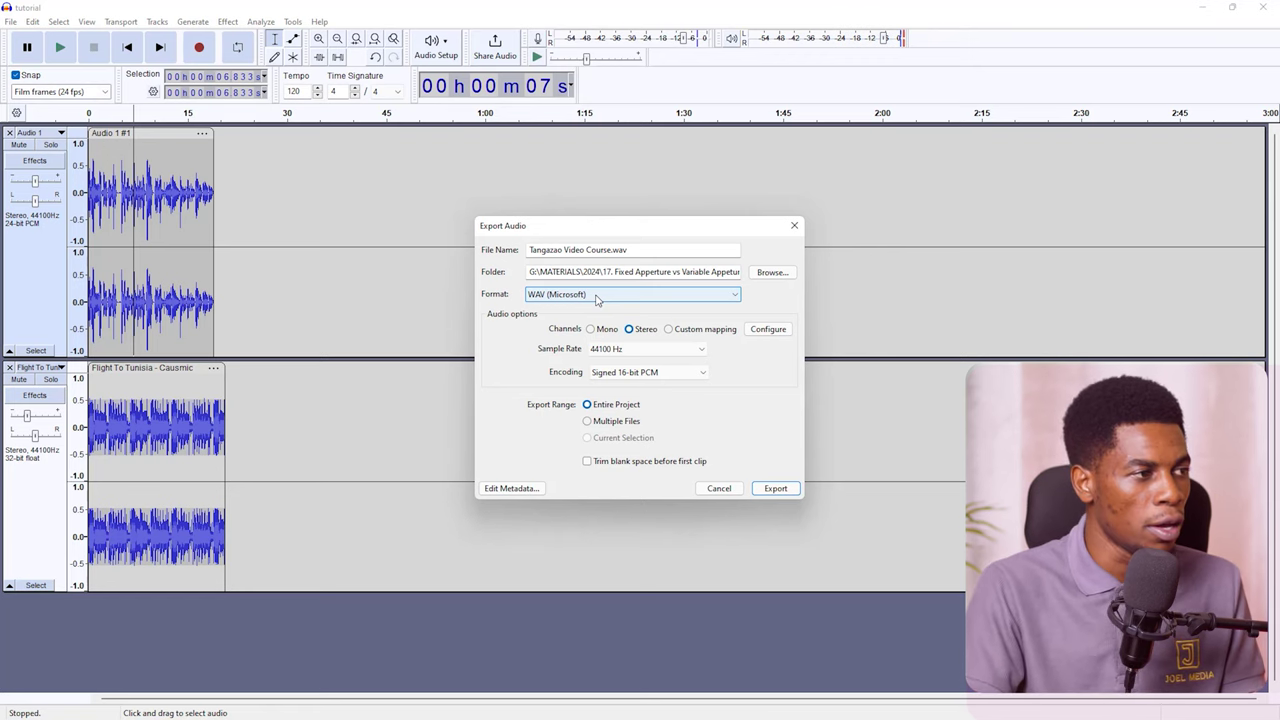
pyautogui.click(597, 296)
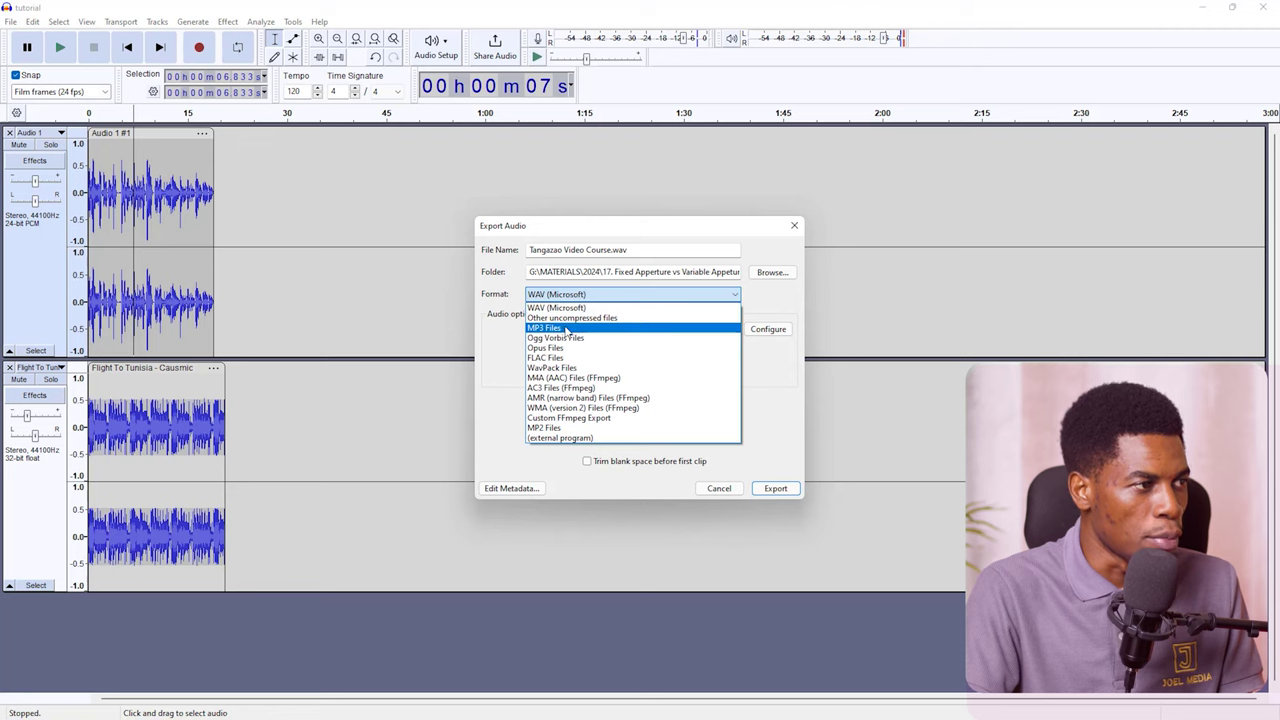
pyautogui.click(584, 297)
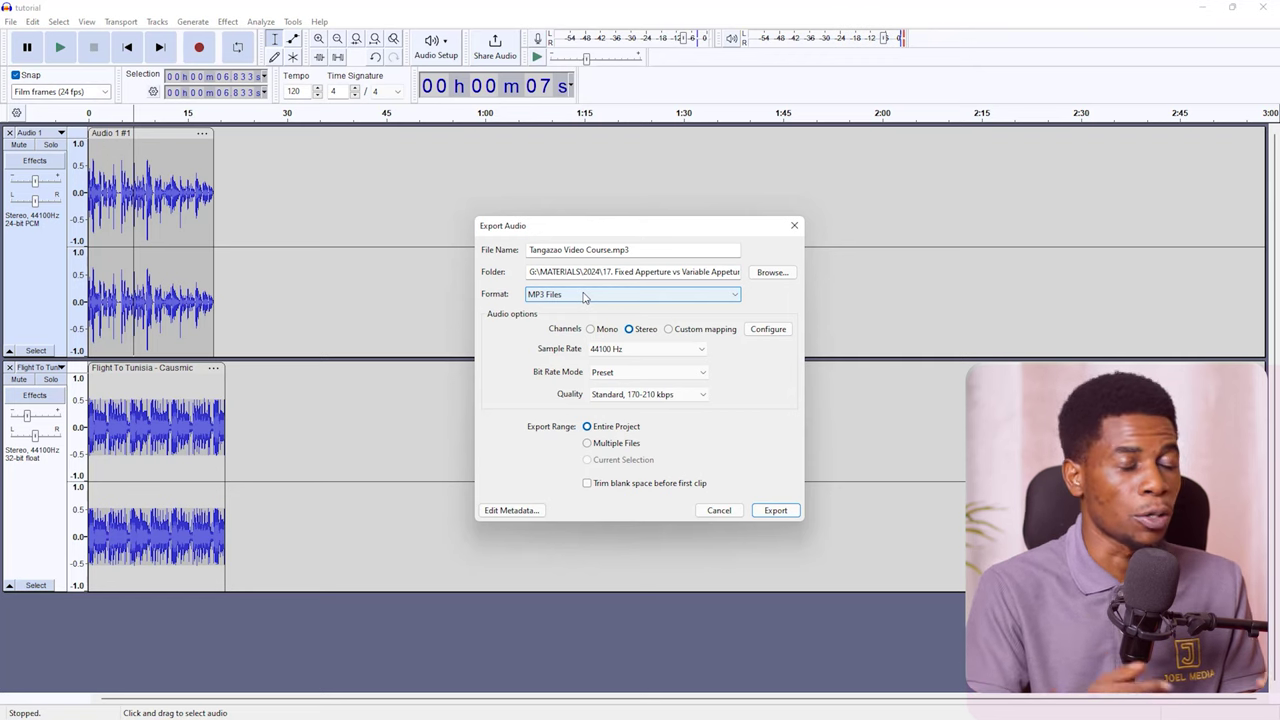
pyautogui.click(585, 295)
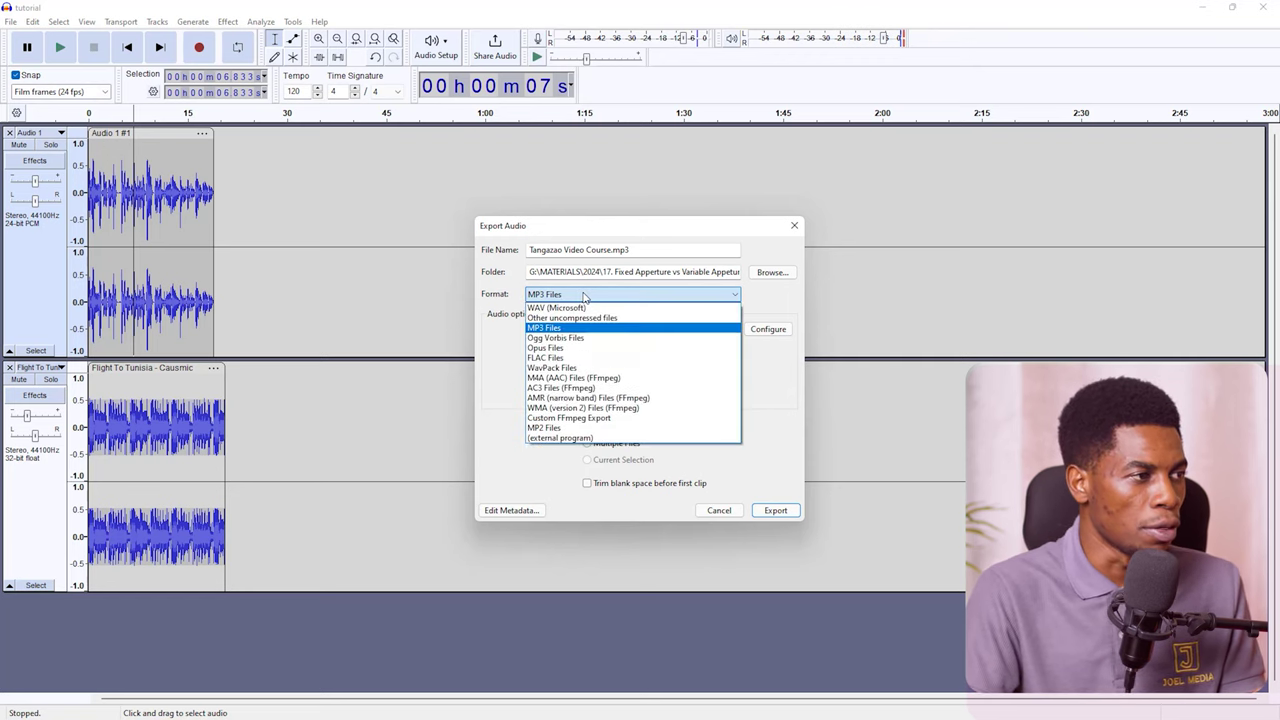
pyautogui.click(588, 307)
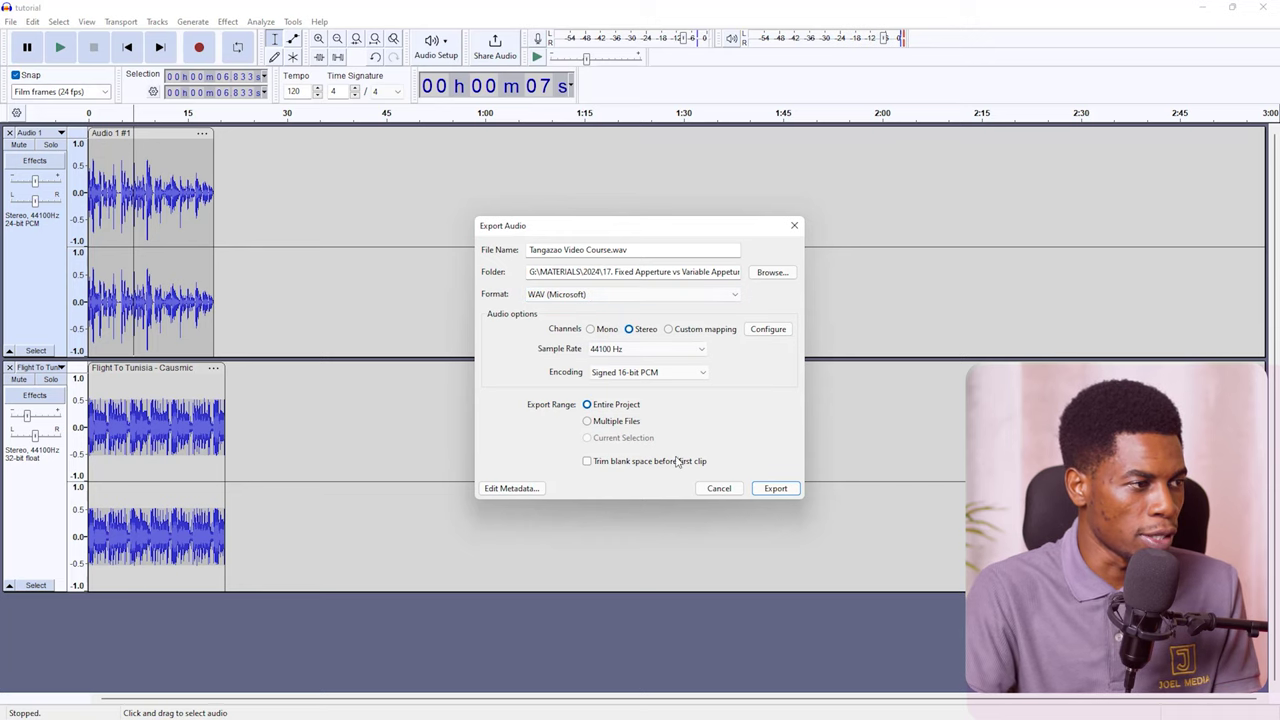
# - Try the Multiple Files export range, return it to Entire Project, and export the WAV file
pyautogui.click(590, 423)
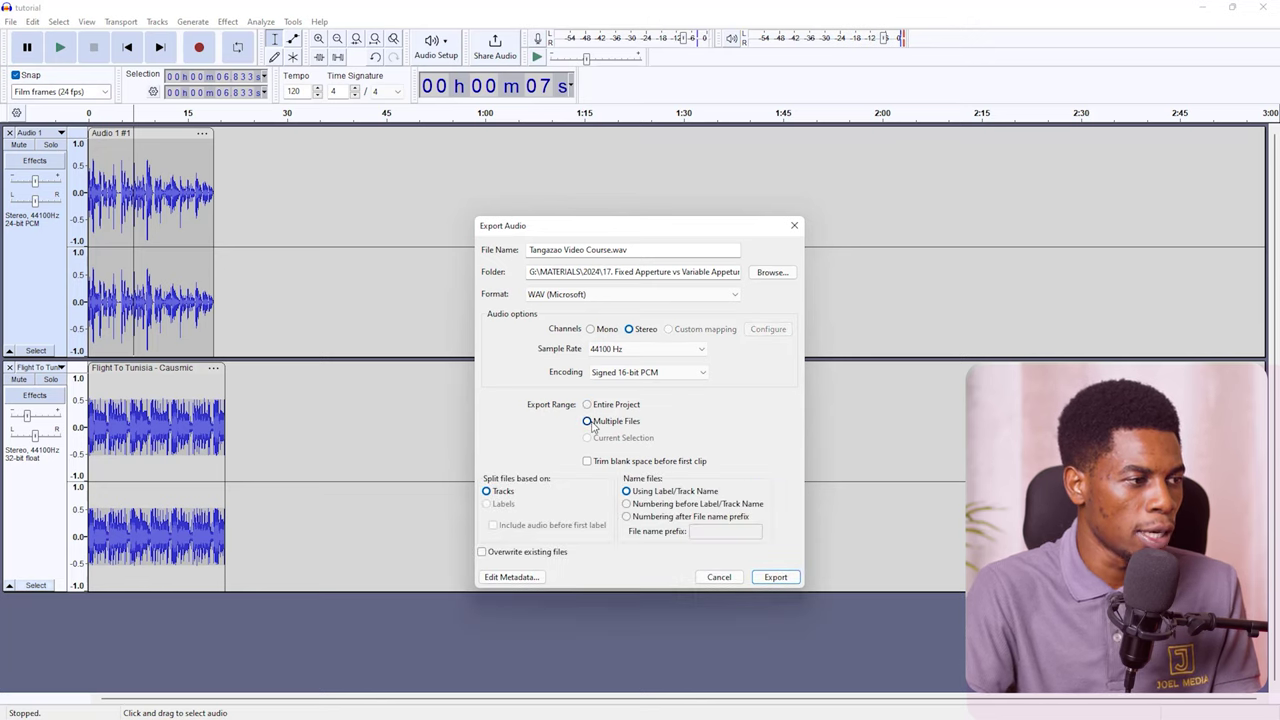
pyautogui.click(587, 405)
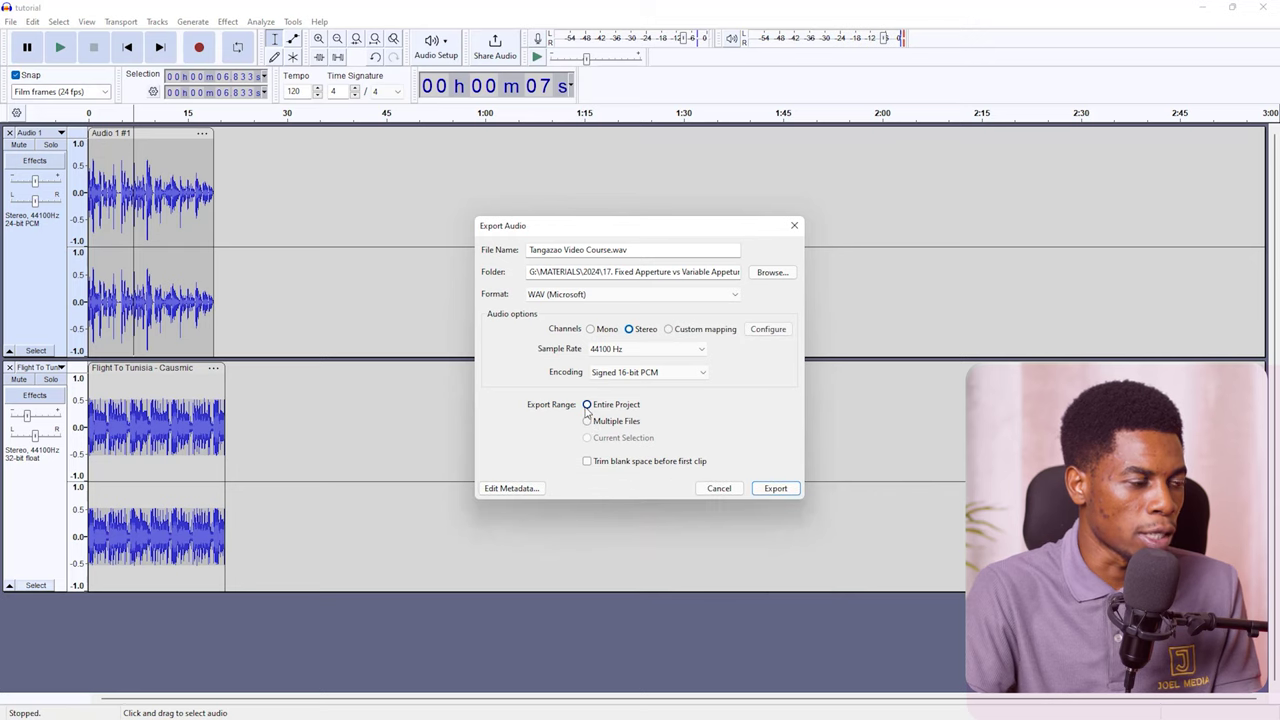
pyautogui.click(776, 489)
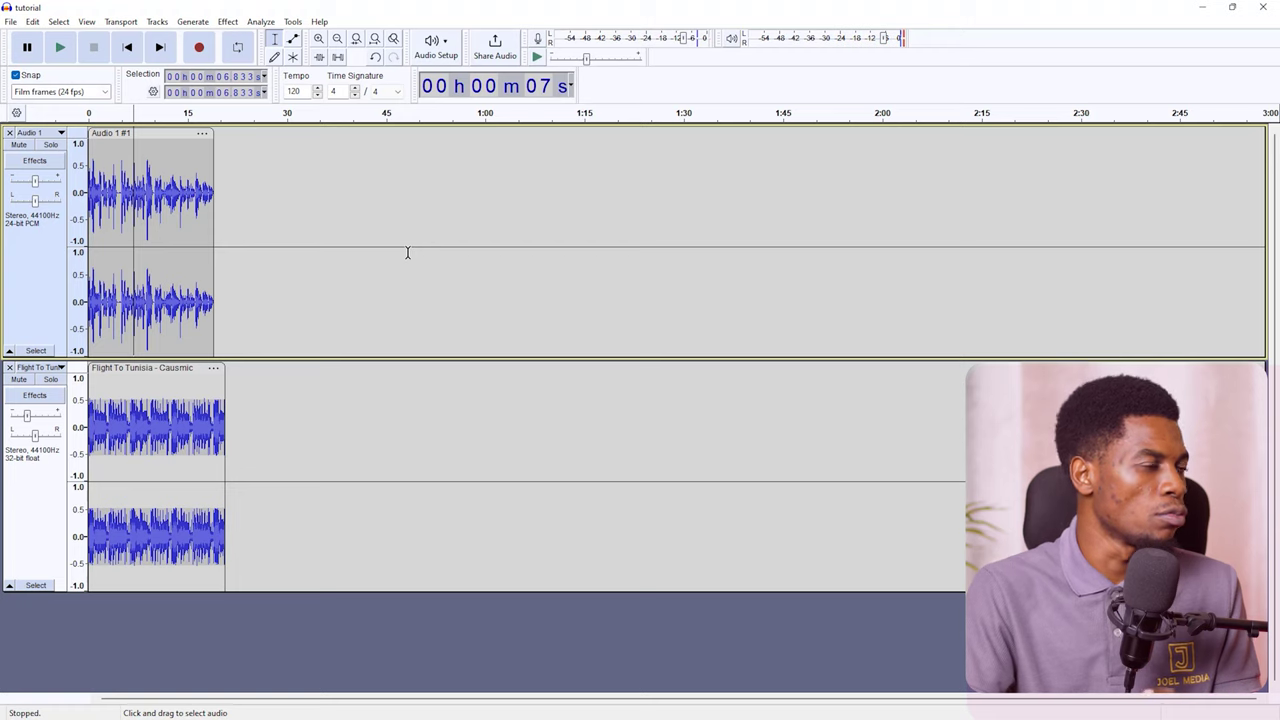